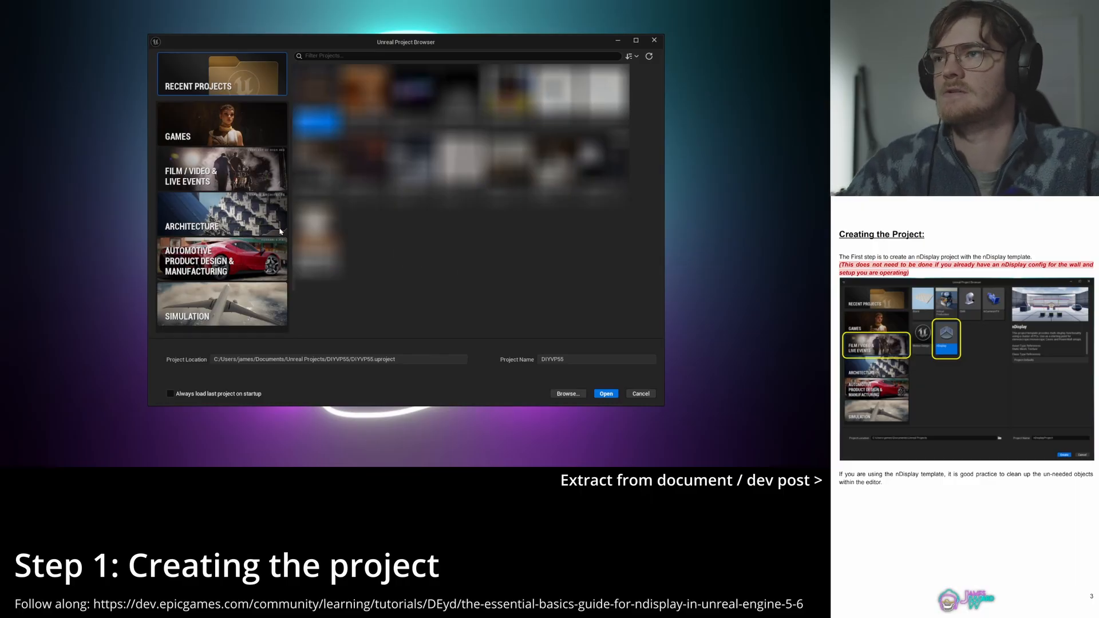
Step: Create a project named NBV from the nDisplay template in the Film / Video & Live Events category
left_click(207, 182)
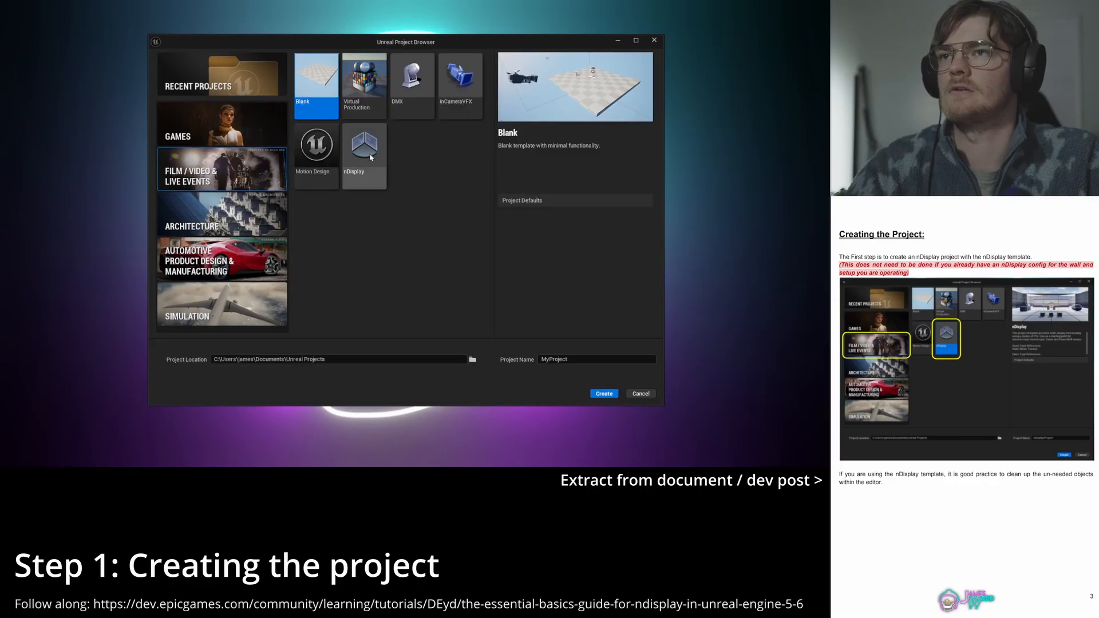
left_click(371, 158)
double_click(593, 363)
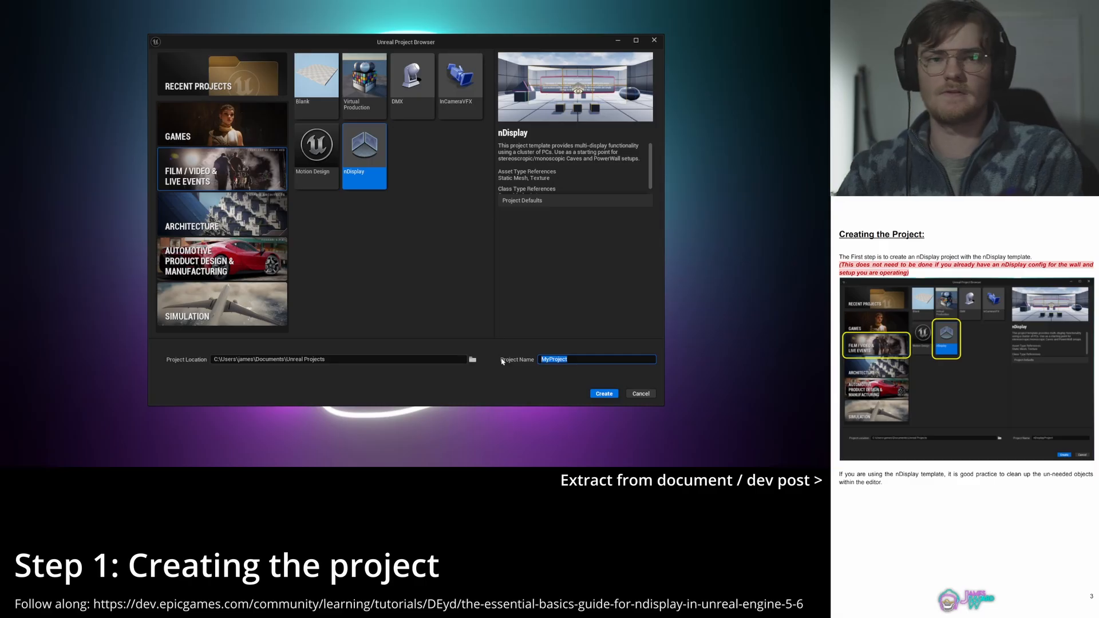
type("NBV")
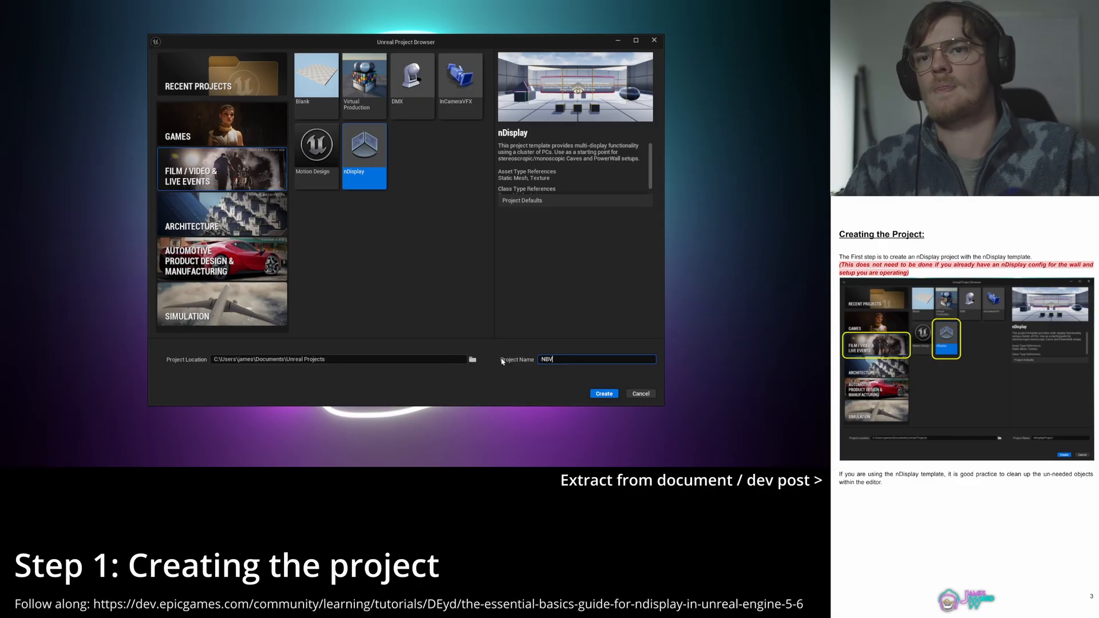
left_click(598, 394)
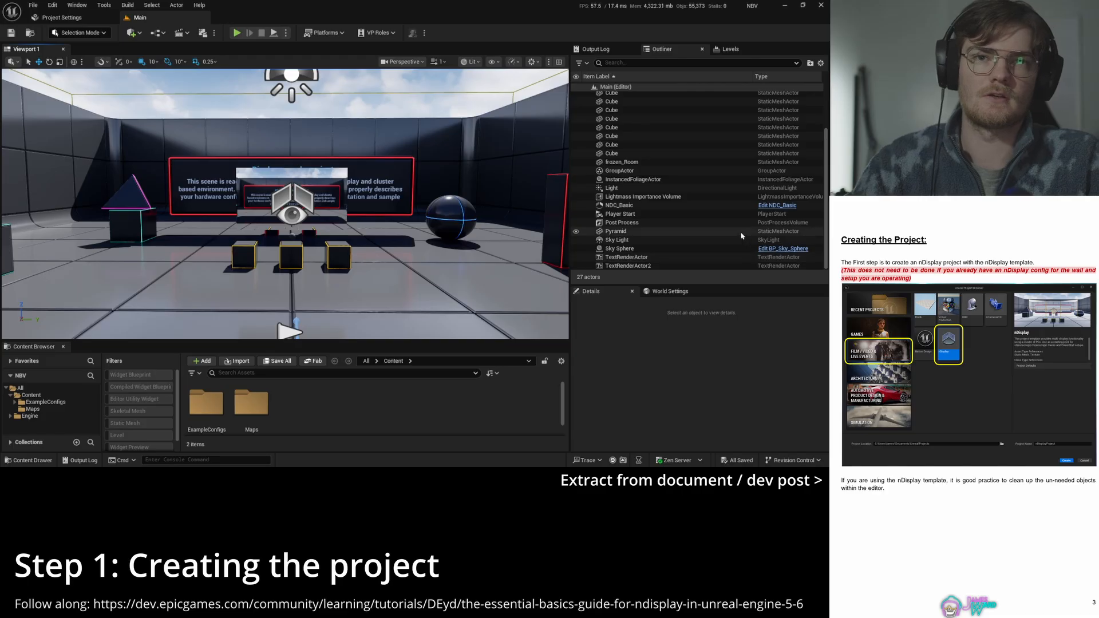
Step: Delete the three tall red-edged cubes standing beside the ball from the level
scroll(709, 222, "up", 3)
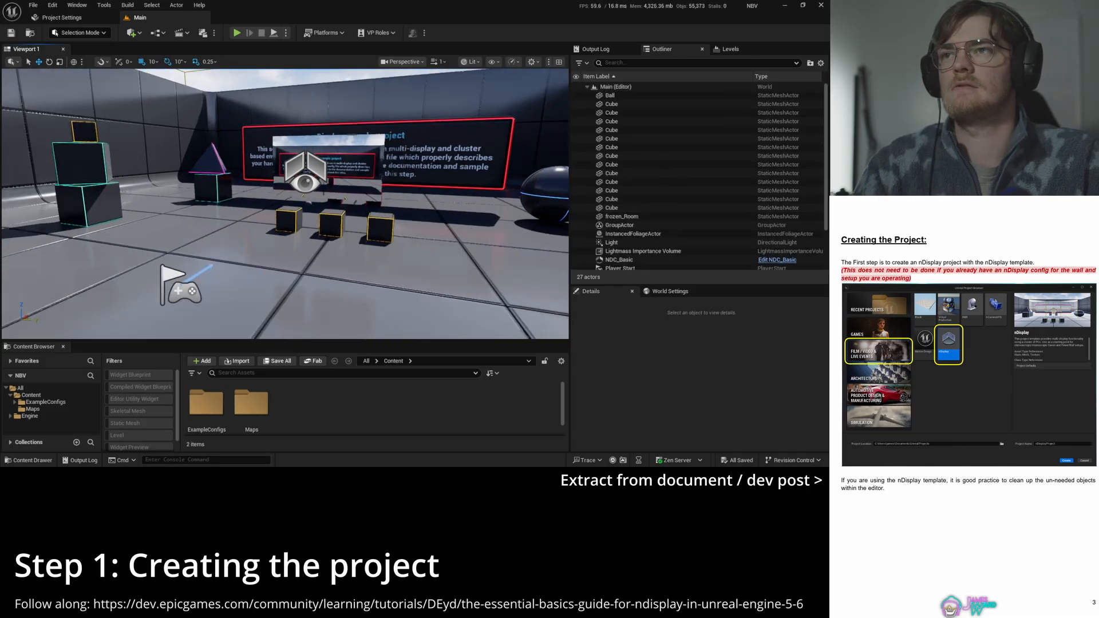
key("s")
right_click_drag(285, 204, 270, 229)
key("w")
scroll(647, 191, "down", 3)
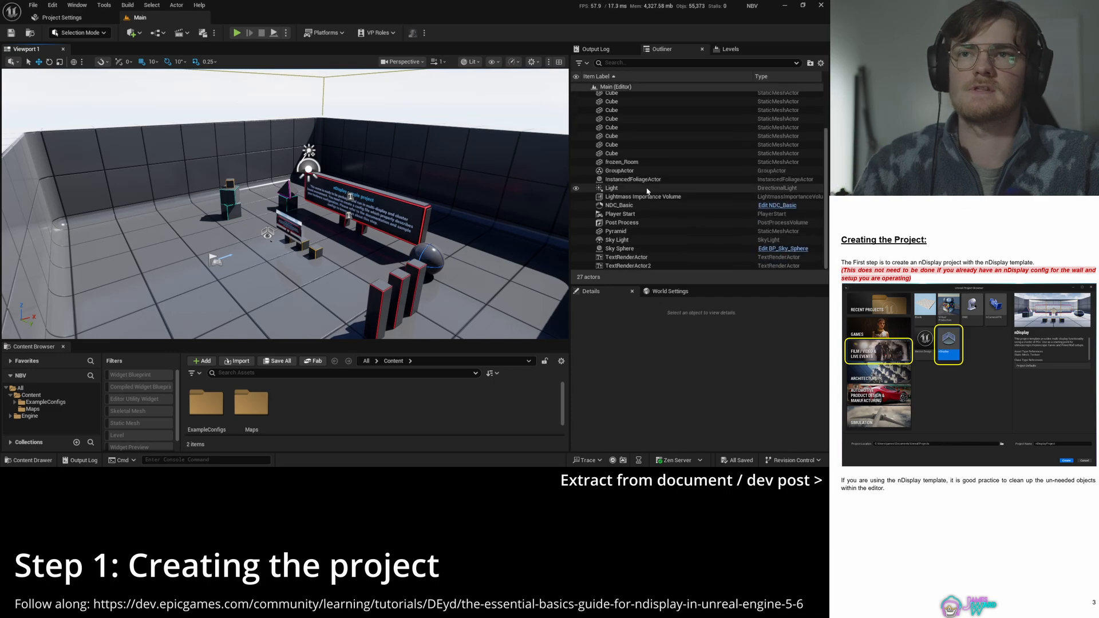
scroll(641, 240, "up", 3)
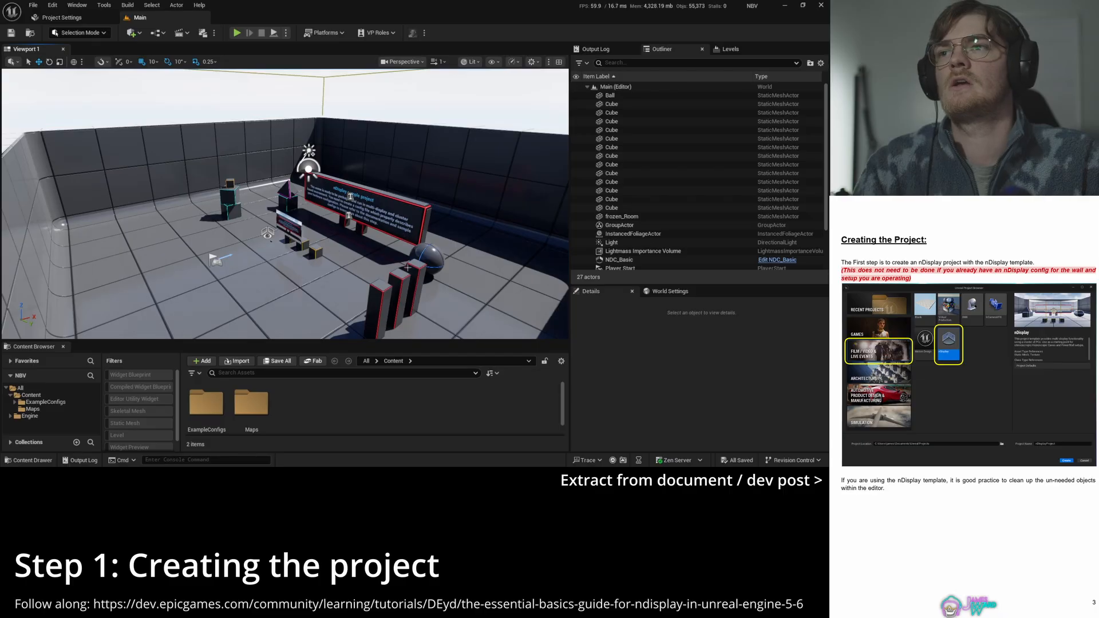
left_click(405, 293)
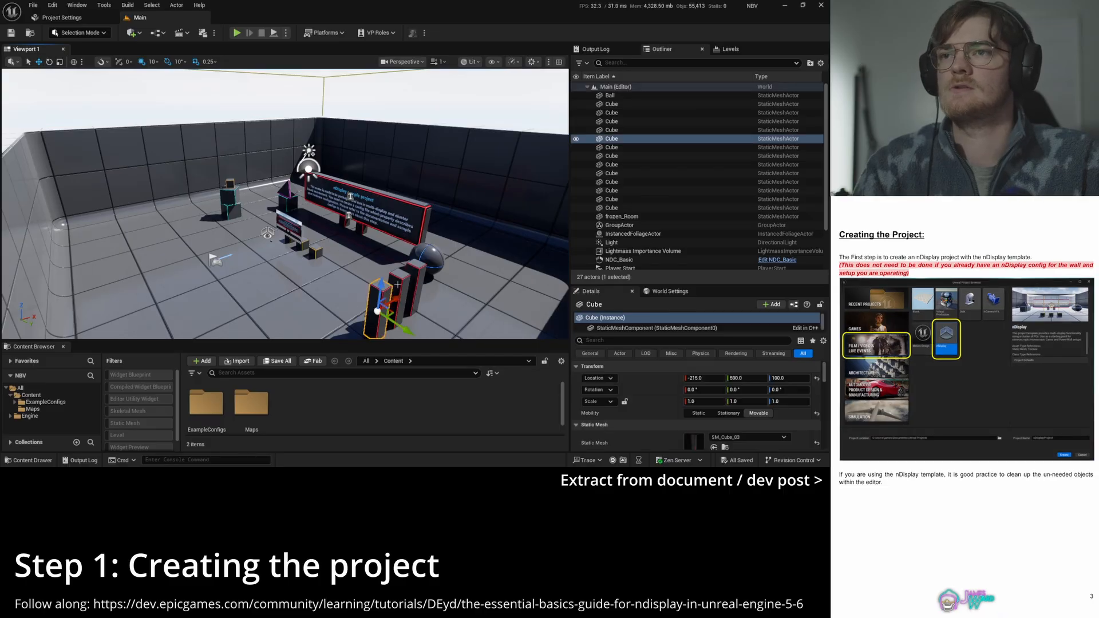
left_click(400, 284, "ctrl")
left_click(424, 270, "ctrl")
key("Delete")
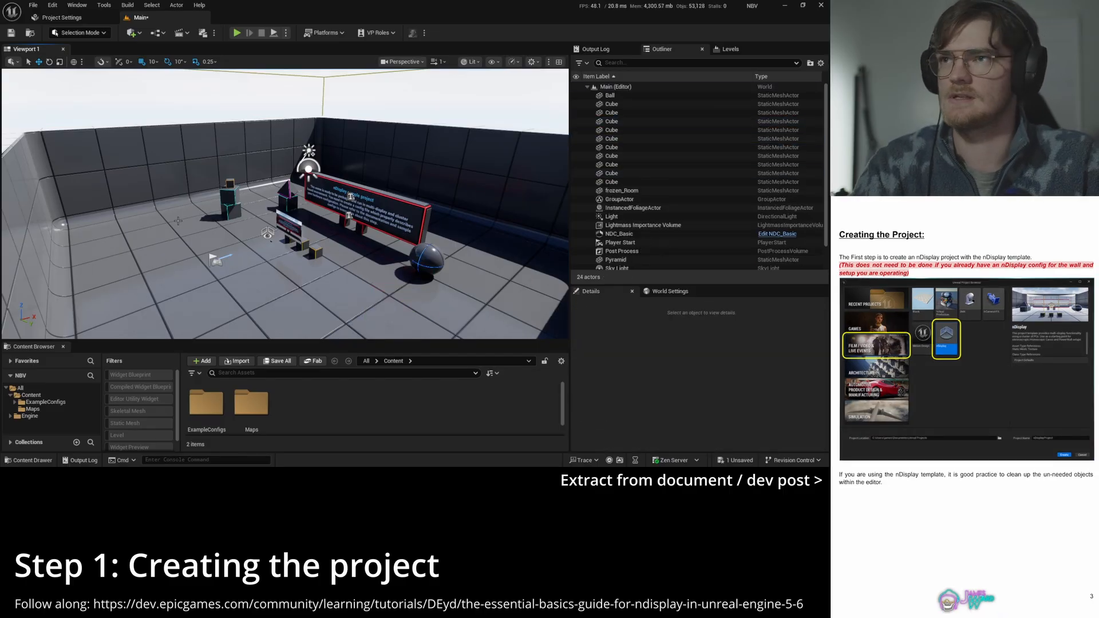
Step: Delete the three stacked cubes that form the tower beside the pyramid
left_click(231, 212)
key("Delete")
left_click(228, 197)
key("Delete")
left_click(230, 183)
key("Delete")
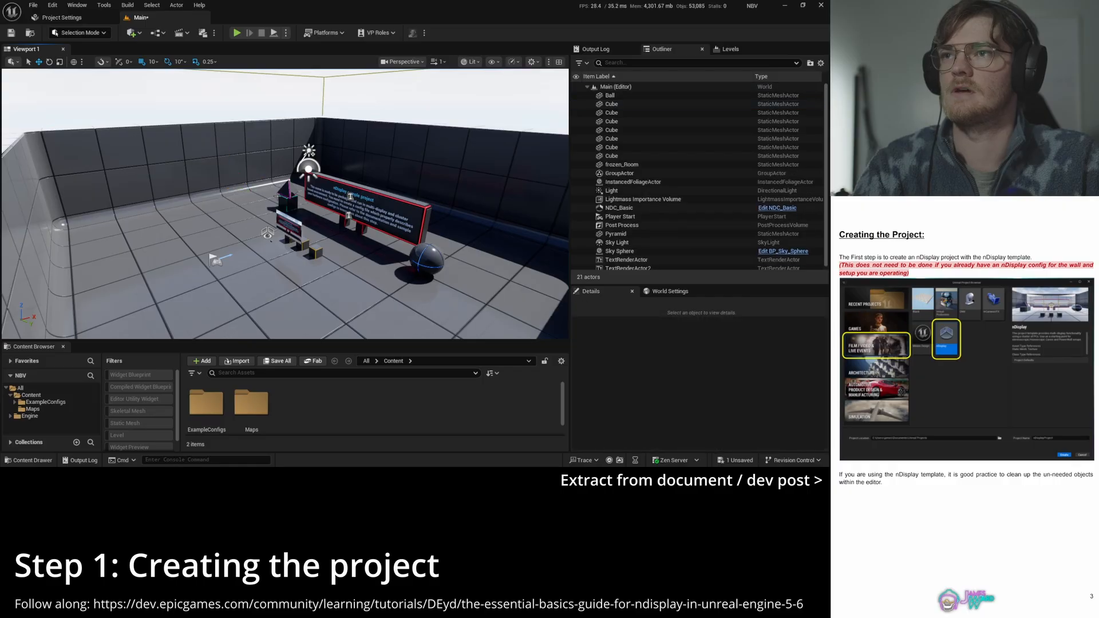
Step: Delete two of the small yellow-edged cubes in front of the display screen
left_click(317, 252)
key("Delete")
left_click(302, 247)
key("Delete")
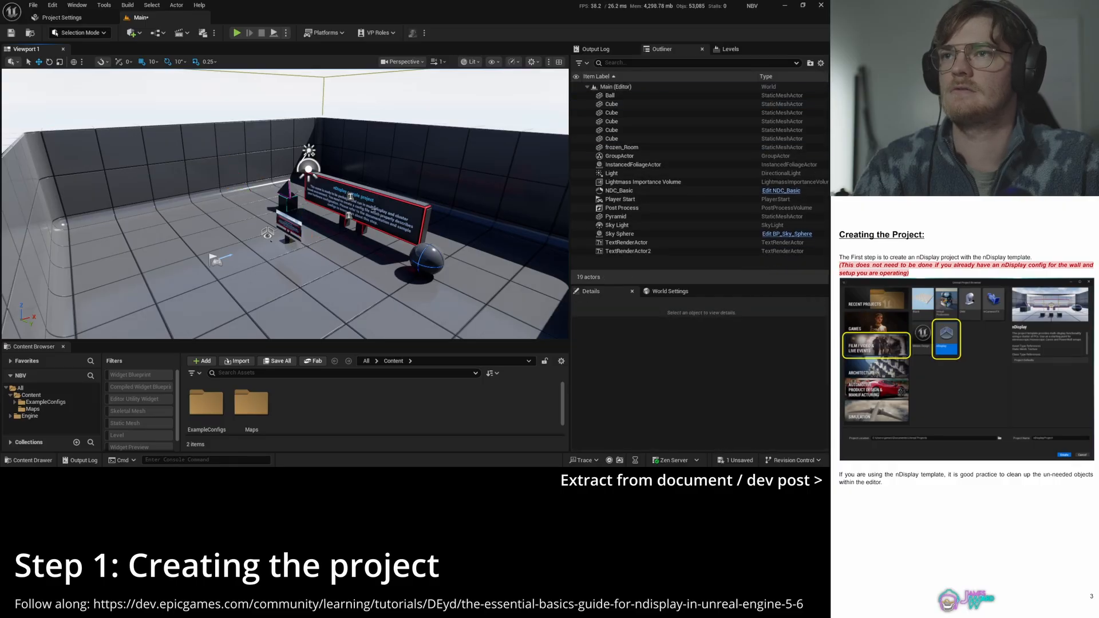
Step: Delete the text sign, unneeded utility actors such as Player Start and Post Process, and one more small yellow-edged cube
left_click(382, 225)
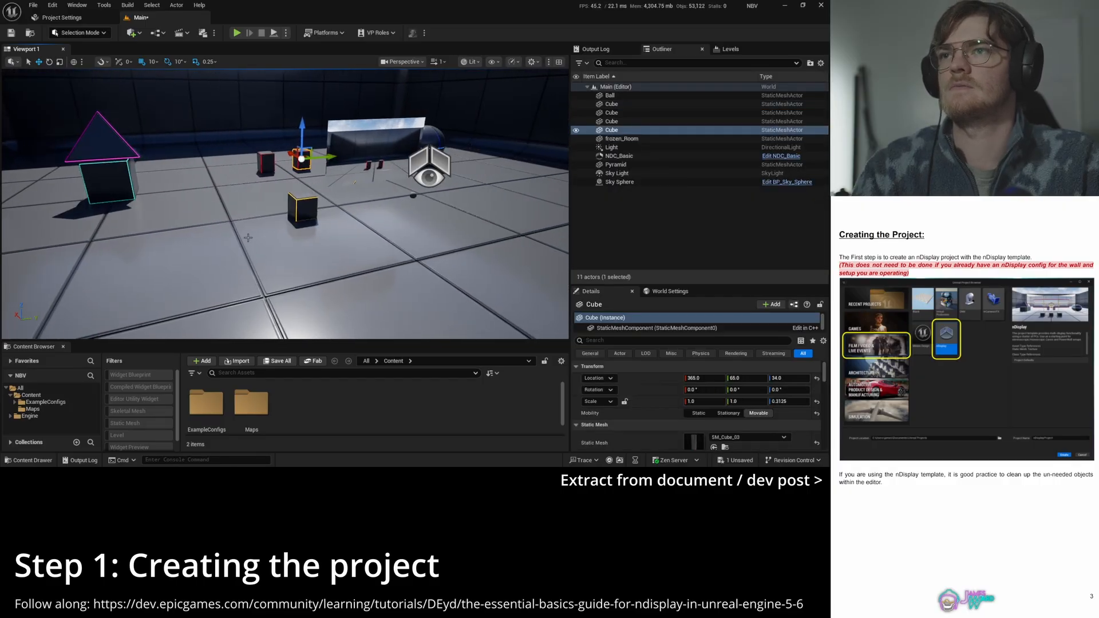
left_click(300, 207)
right_click_drag(309, 219, 375, 211)
left_click_drag(265, 219, 244, 196)
left_click(193, 189)
key("Delete")
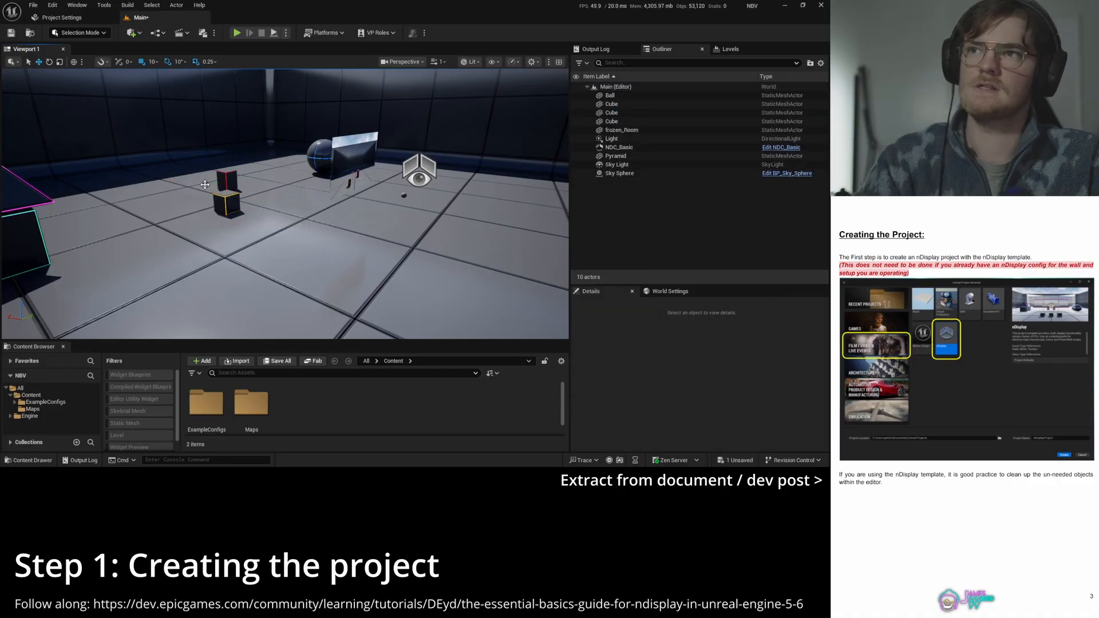
right_click_drag(206, 188, 184, 188)
key("d")
right_click_drag(324, 191, 206, 191)
key("d")
right_click_drag(324, 191, 274, 182)
key("s")
key("a")
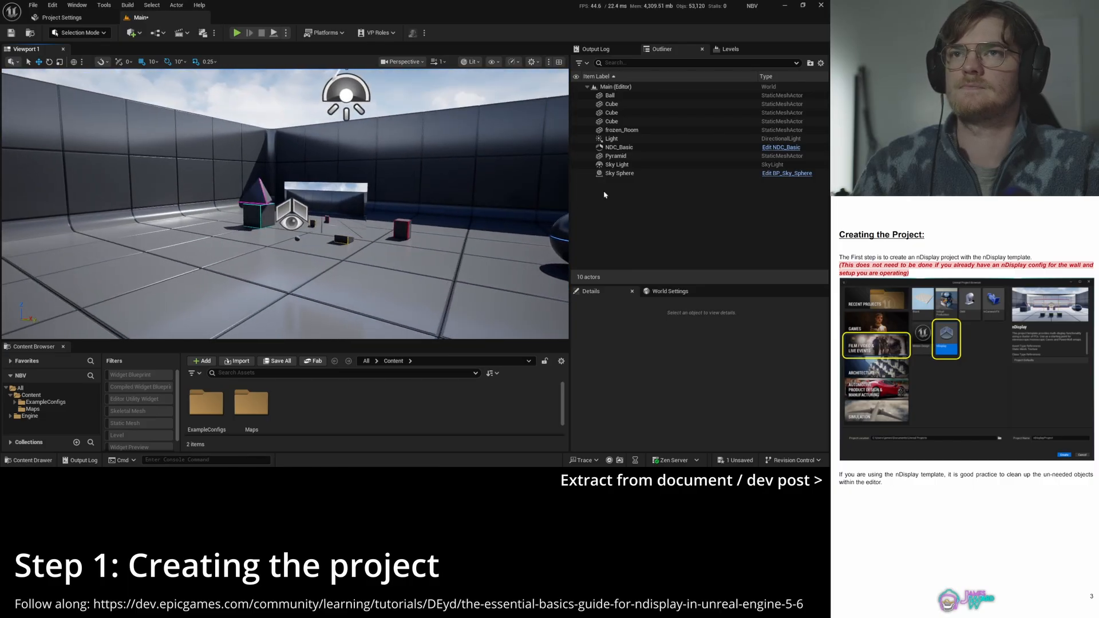
Step: Create a folder named Environment in the level's actor list
right_click(609, 211)
left_click(660, 237)
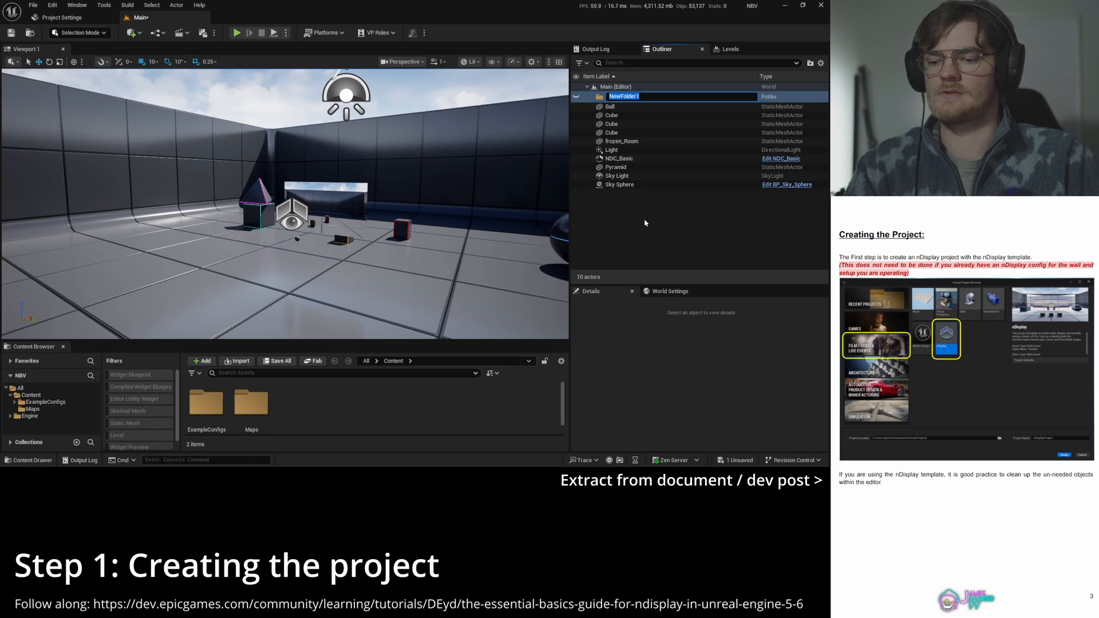
type("Environment")
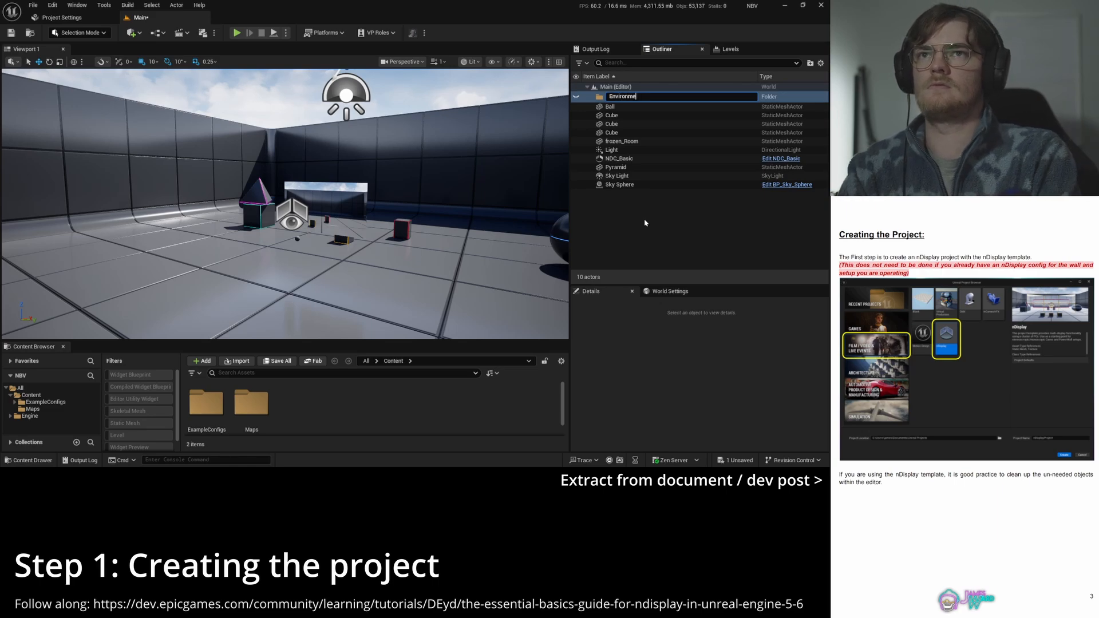
key("Return")
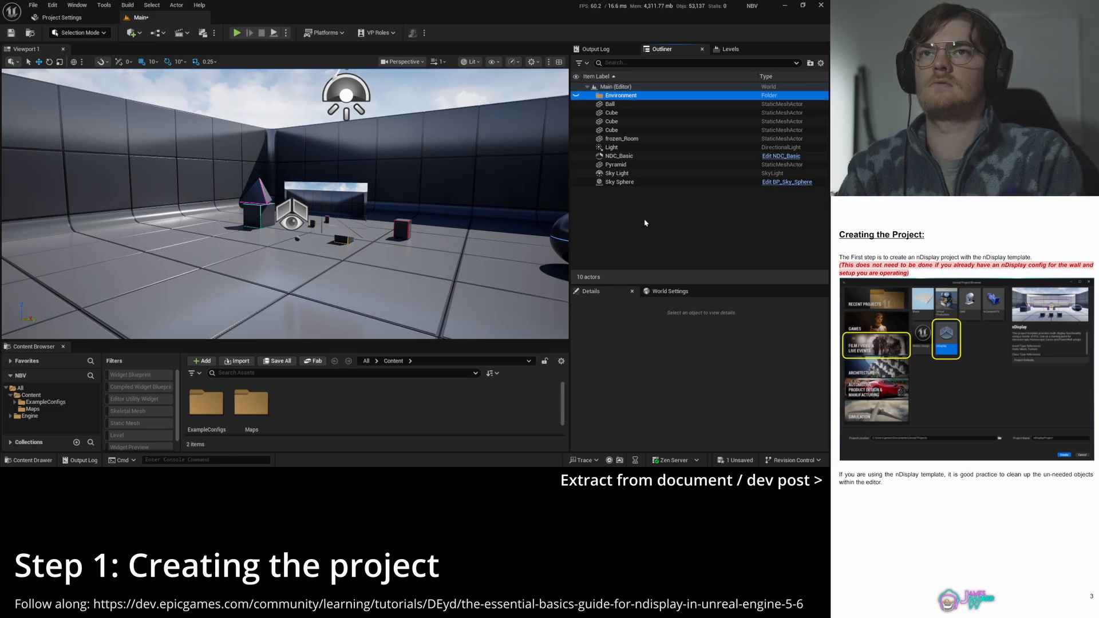
Step: Move the Sky Sphere, Sky Light and Light actors into the Environment folder and collapse it
left_click(615, 182)
left_click(616, 173, "ctrl")
left_click(611, 147, "ctrl")
left_click_drag(612, 147, 629, 96)
left_click(593, 96)
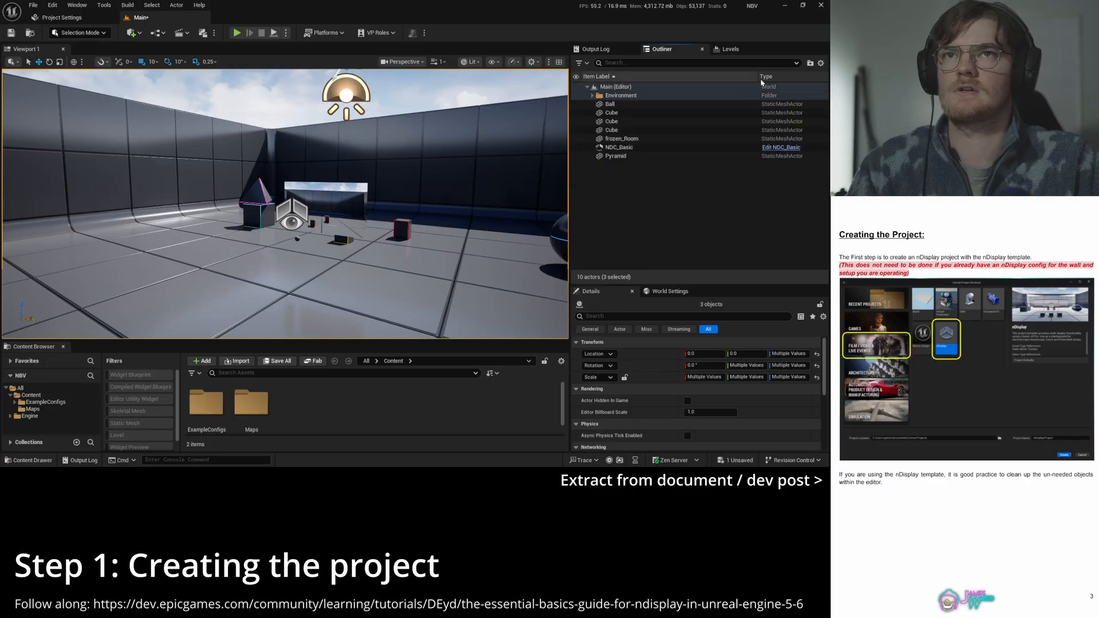
Step: Create a folder named Props and move the ball, cubes, frozen_Room and pyramid into it
left_click(810, 64)
type("Pro")
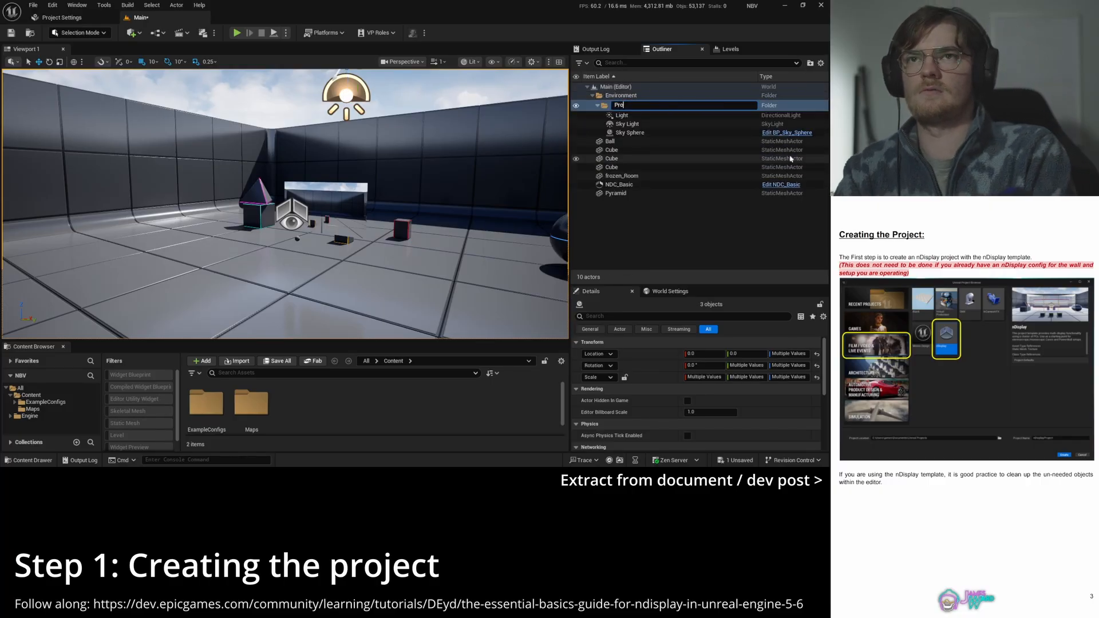
type("ps")
key("Return")
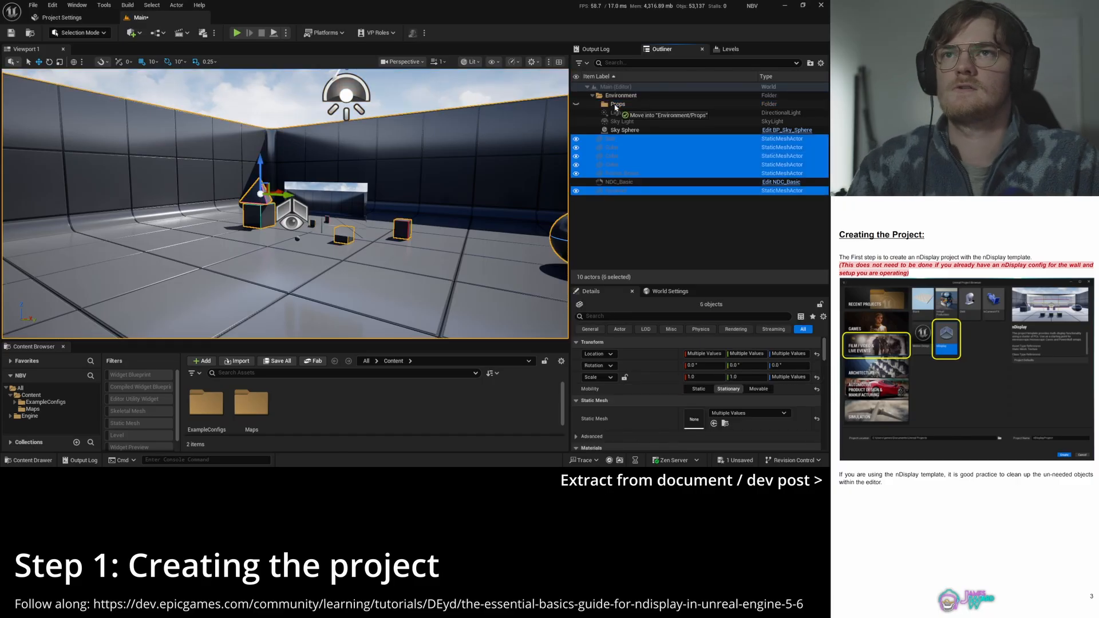
left_click_drag(615, 107, 617, 106)
Step: Move the Props folder out of Environment to the root of the Main level and collapse both folders
left_click(618, 104)
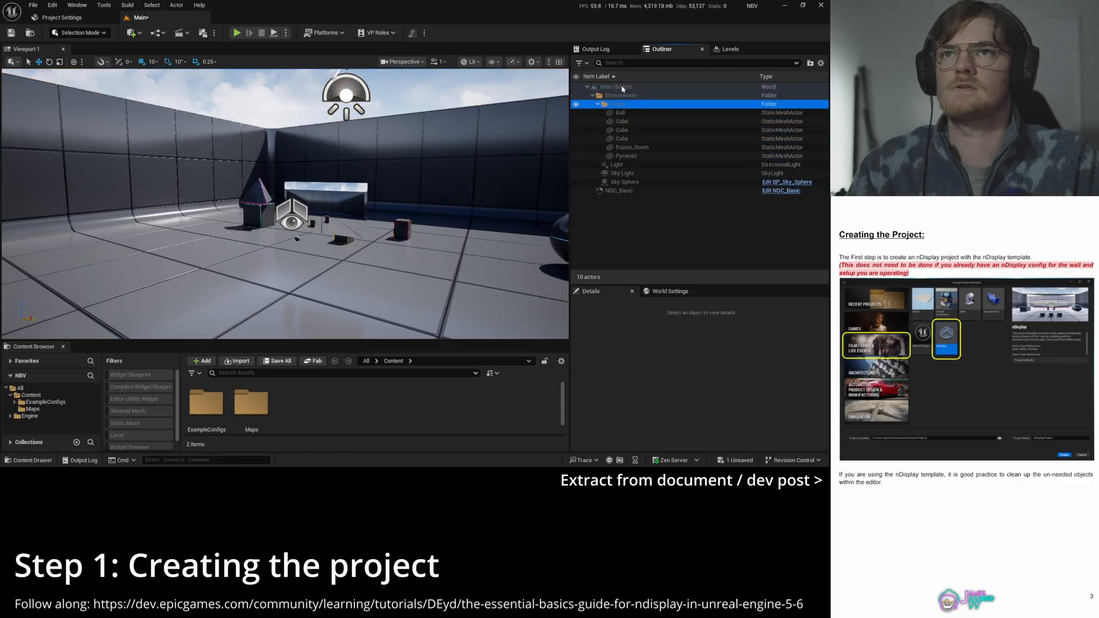
right_click(618, 106)
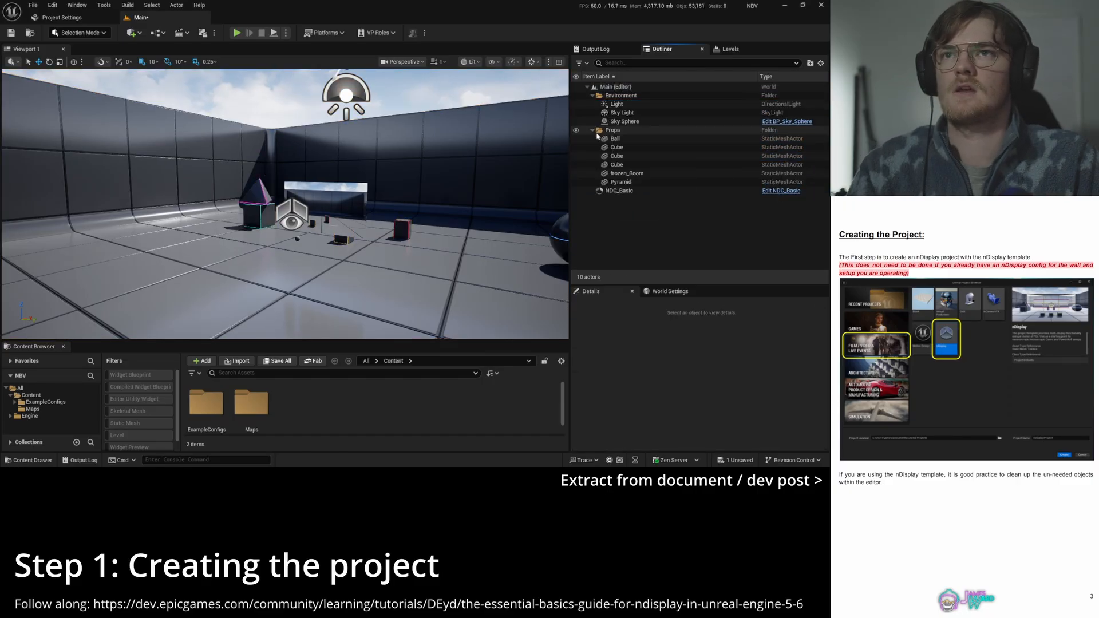
left_click(593, 131)
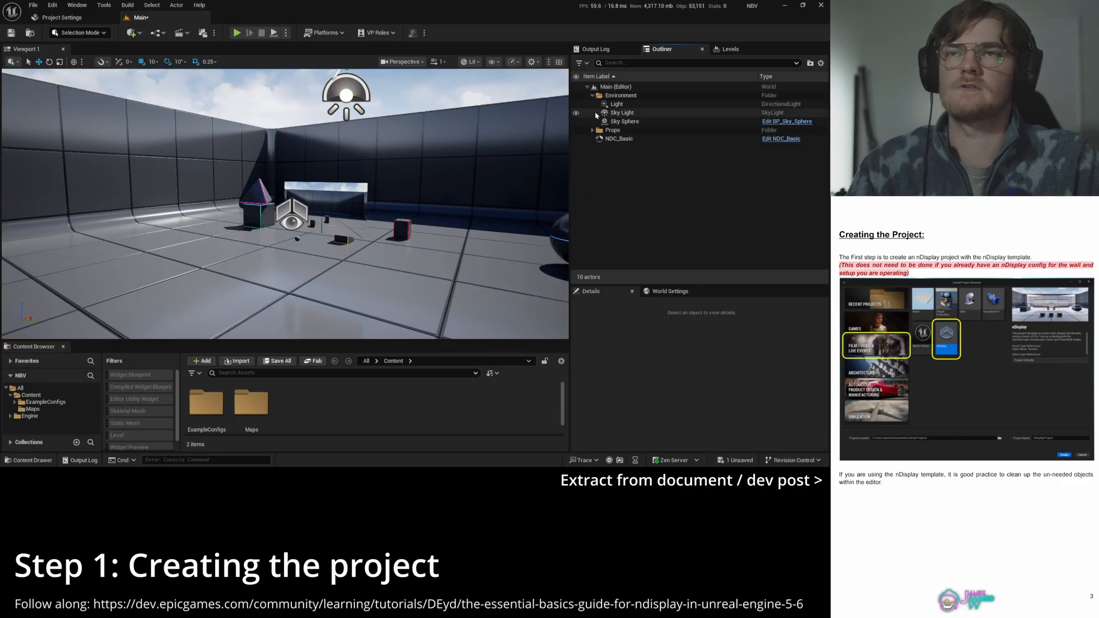
left_click(592, 96)
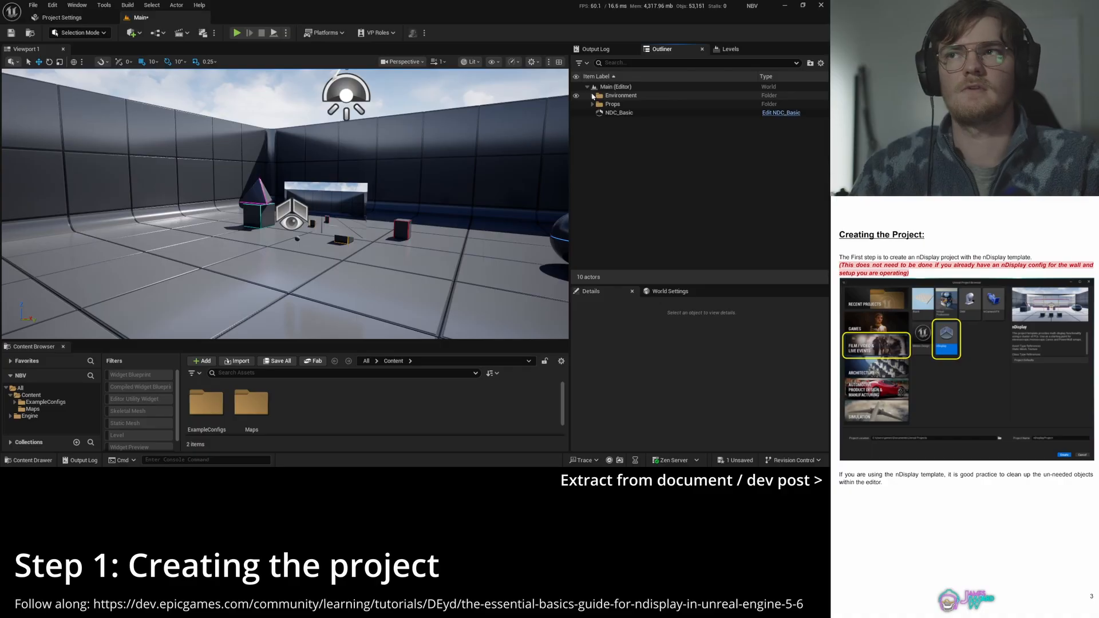
Step: Delete the NDC_Basic actor from the level and save the level
left_click(618, 113)
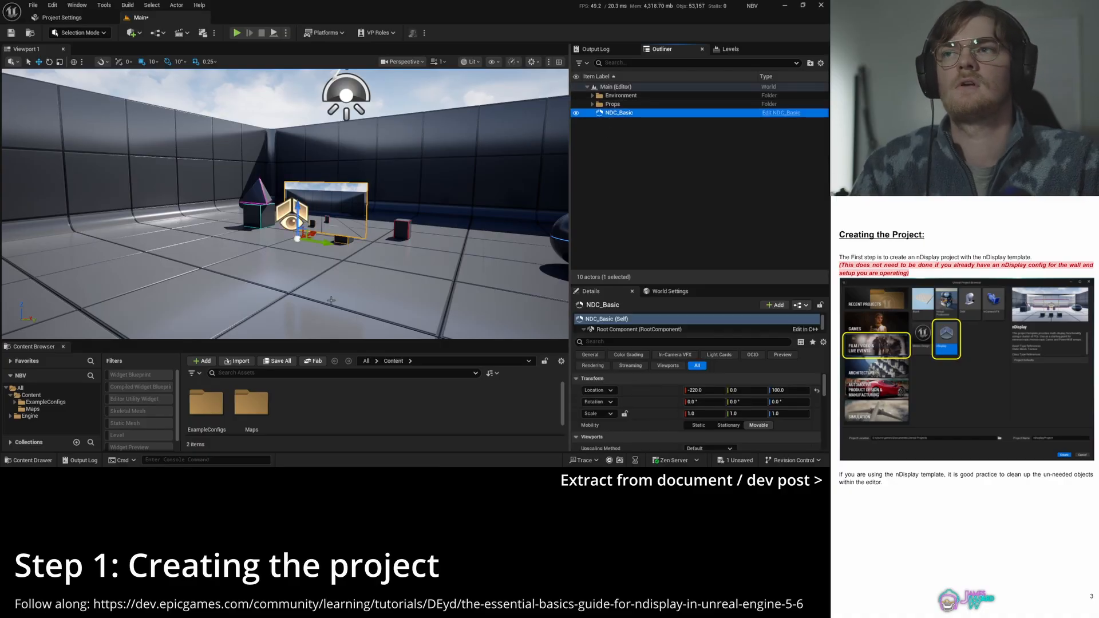
scroll(273, 253, "up", 4)
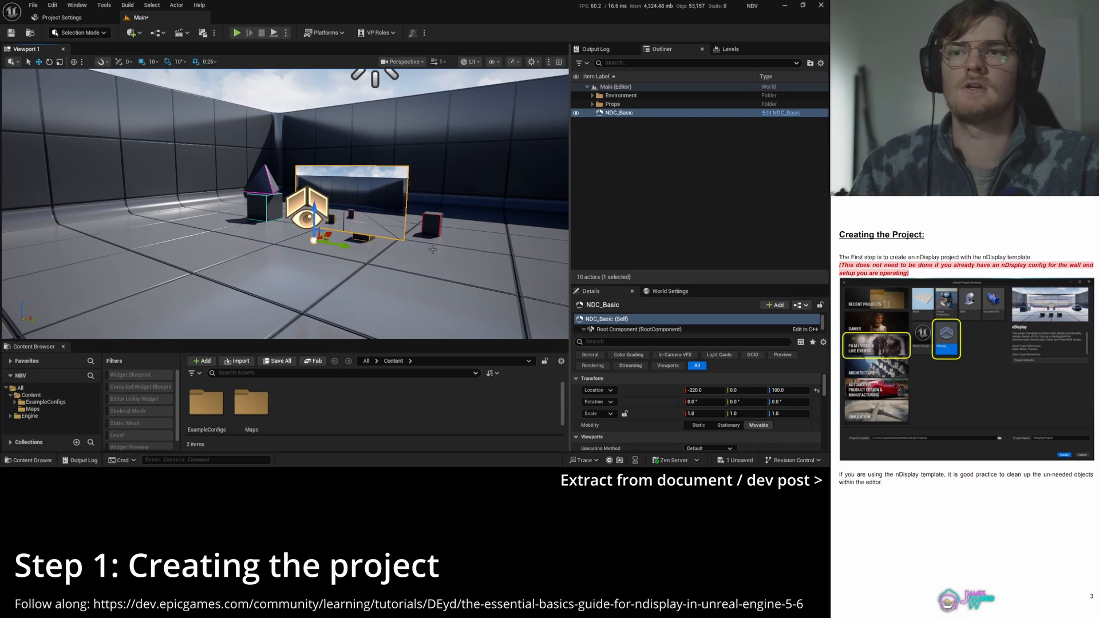
scroll(433, 249, "down", 3)
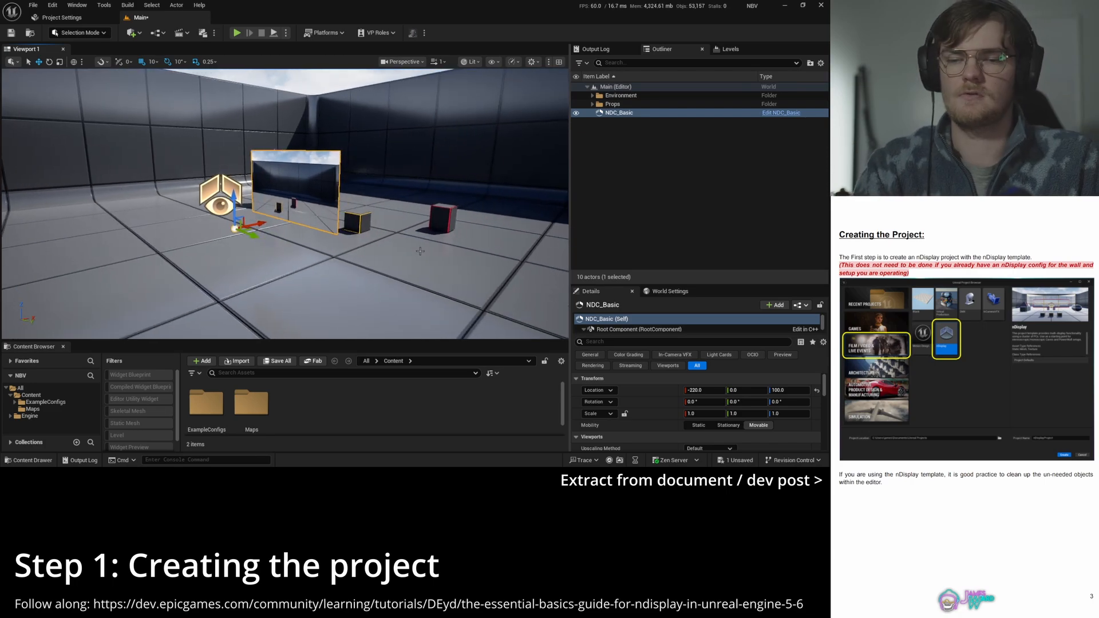
key("Delete")
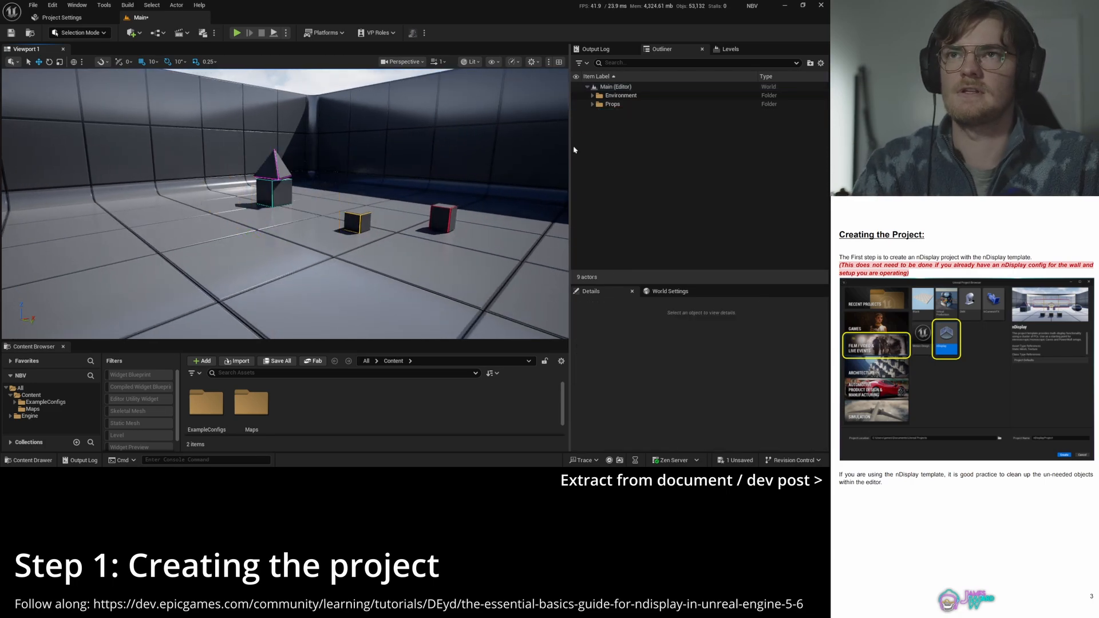
left_click(11, 32)
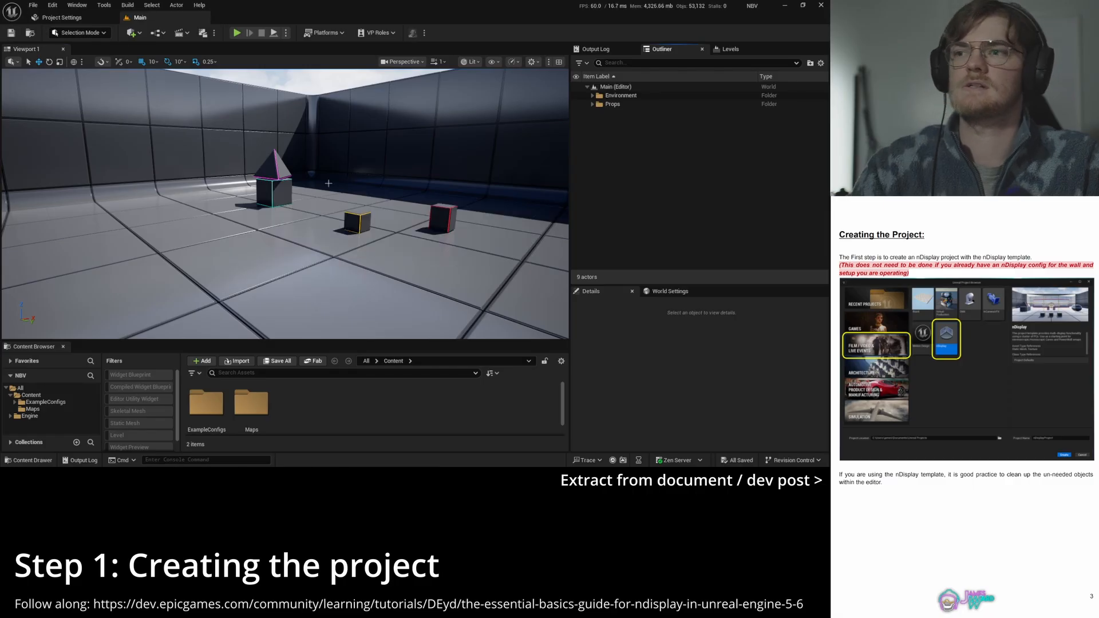
Step: Enlarge the Content Browser and open the ExampleConfigs folder to view the sample nDisplay configs
right_click_drag(331, 183, 382, 184)
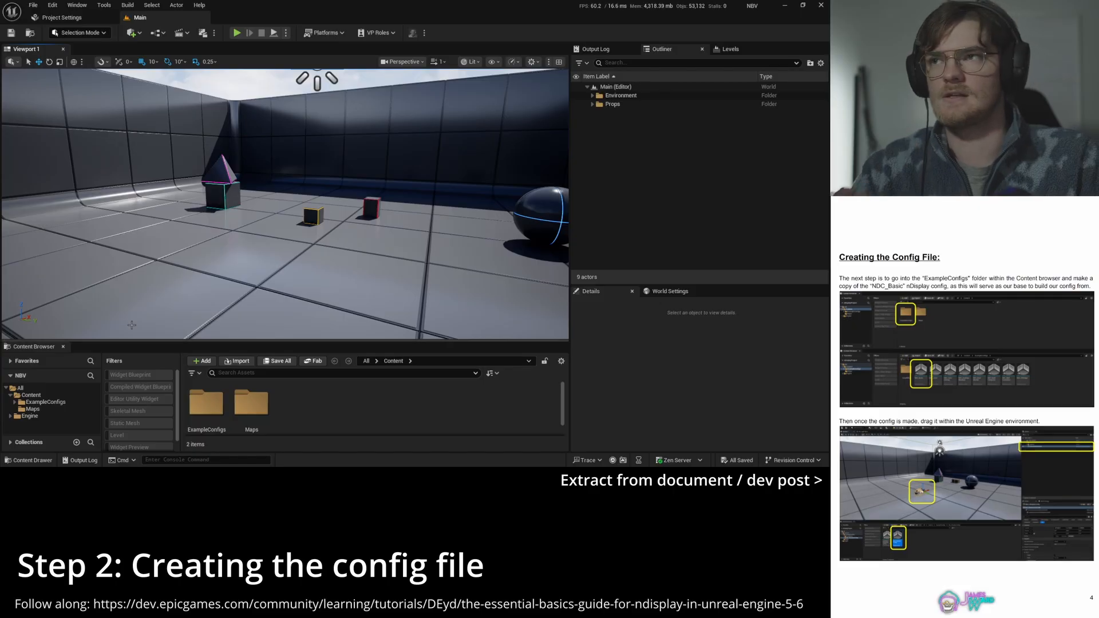
left_click_drag(244, 342, 245, 259)
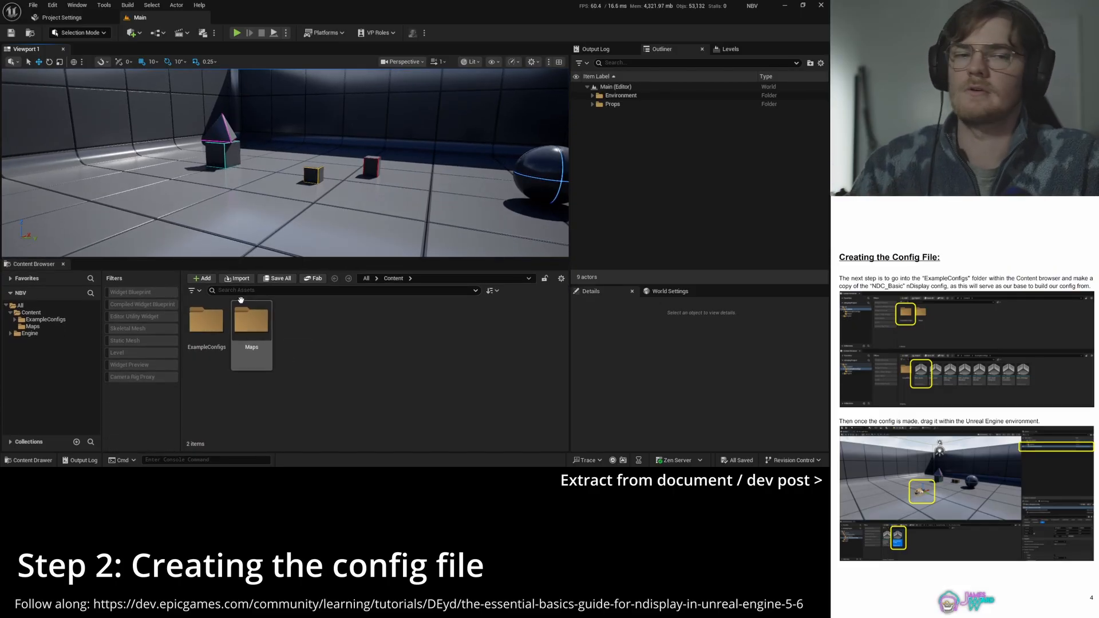
double_click(194, 338)
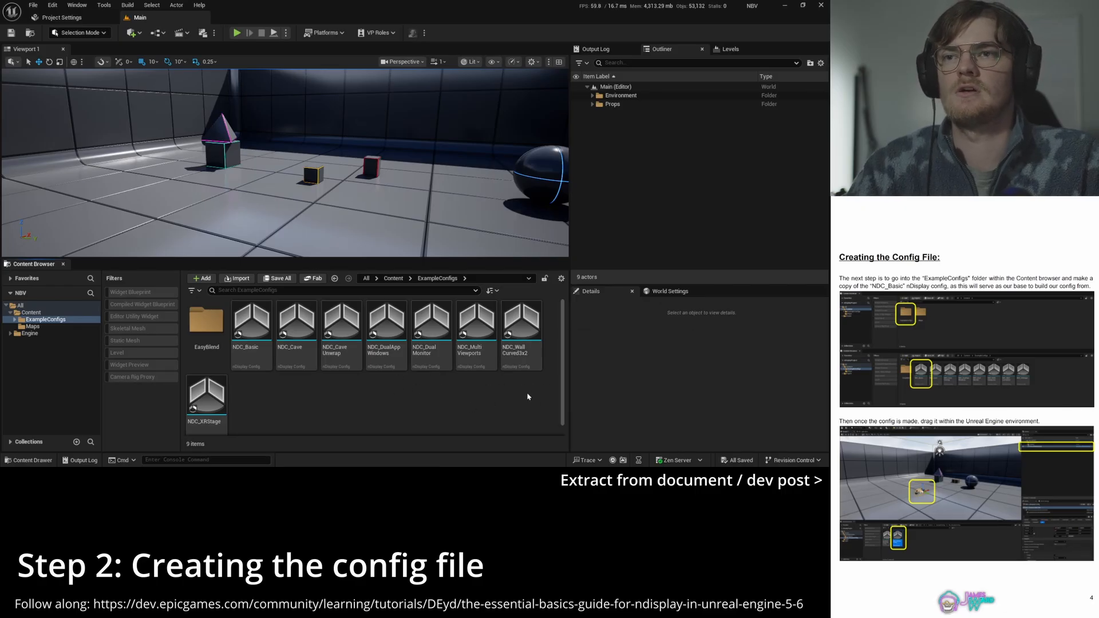
scroll(286, 395, "down", 1)
scroll(339, 399, "up", 1)
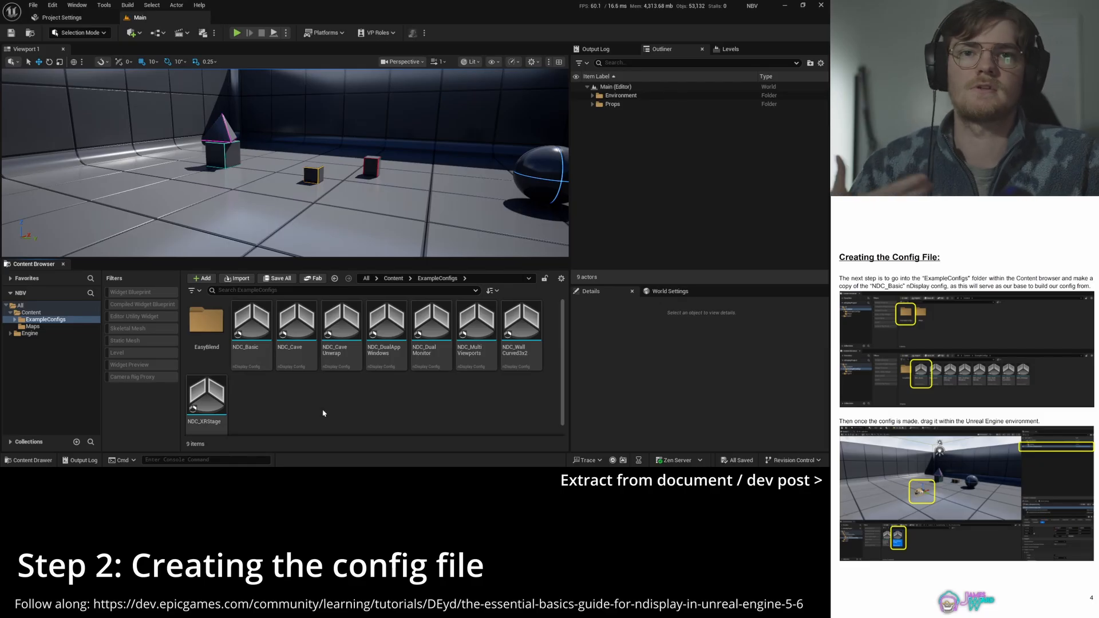
Step: Duplicate the NDC_Basic config in the ExampleConfigs folder, name the copy NBV and save it
left_click(257, 362)
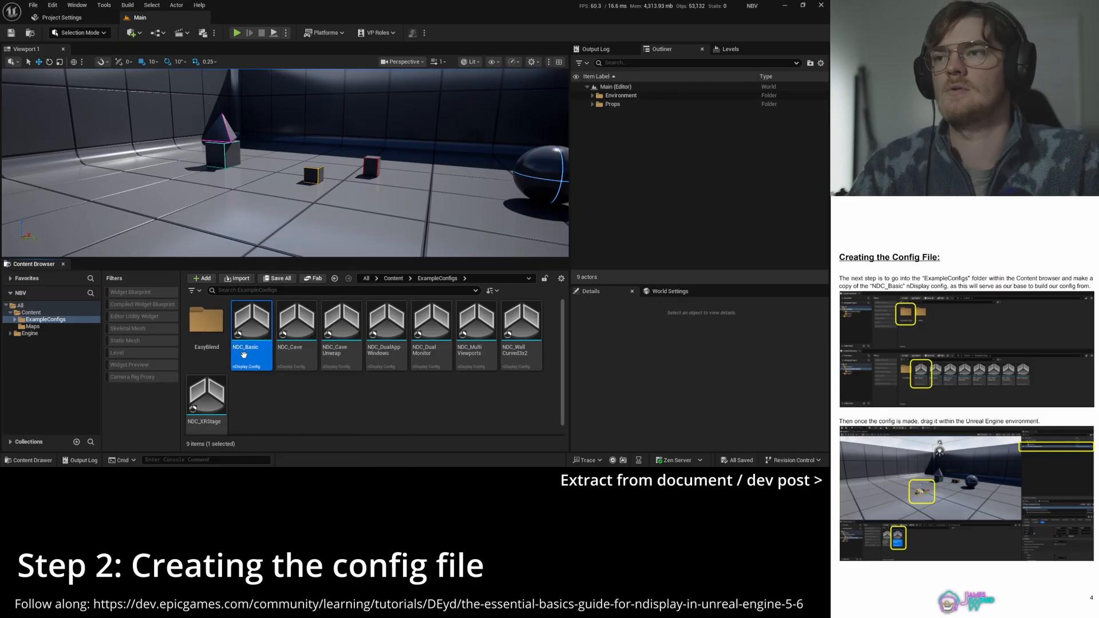
right_click(257, 361)
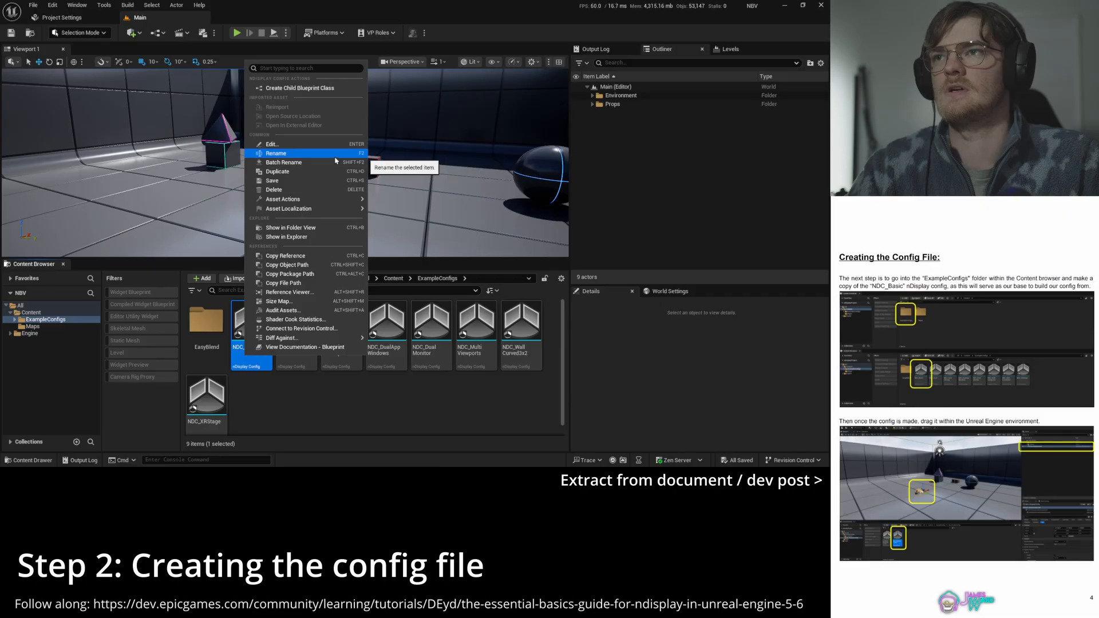
left_click(328, 173)
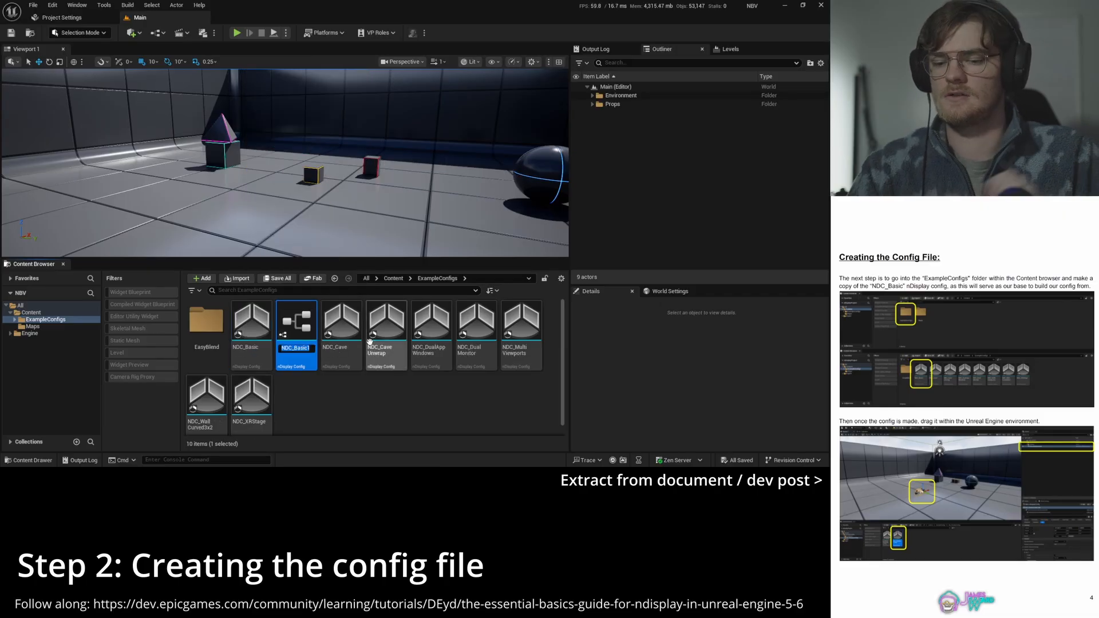
type("NBV")
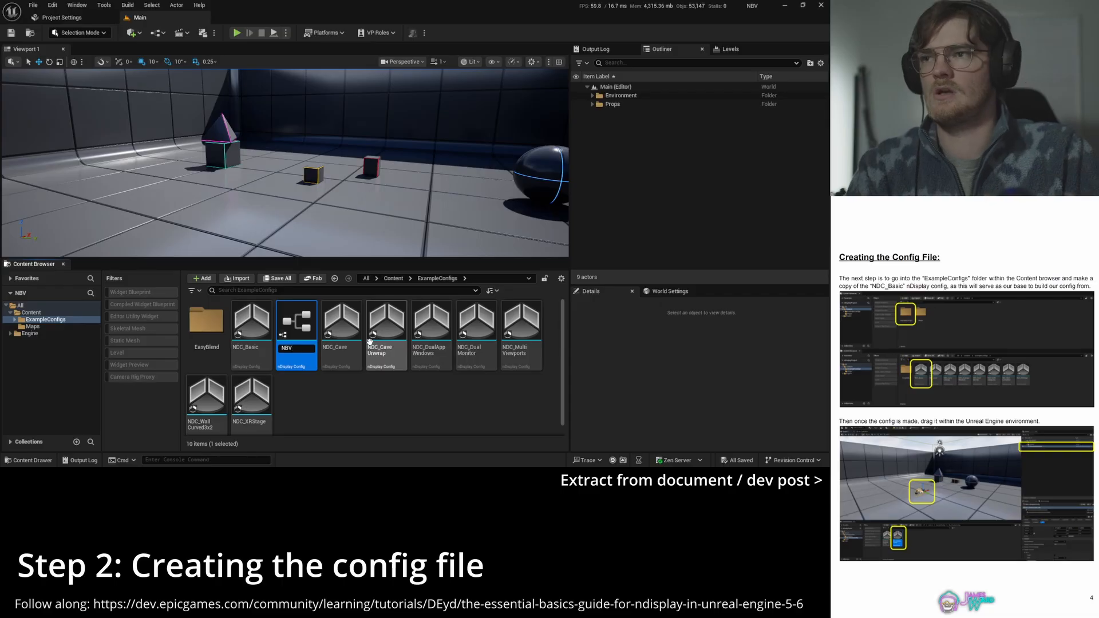
key("Return")
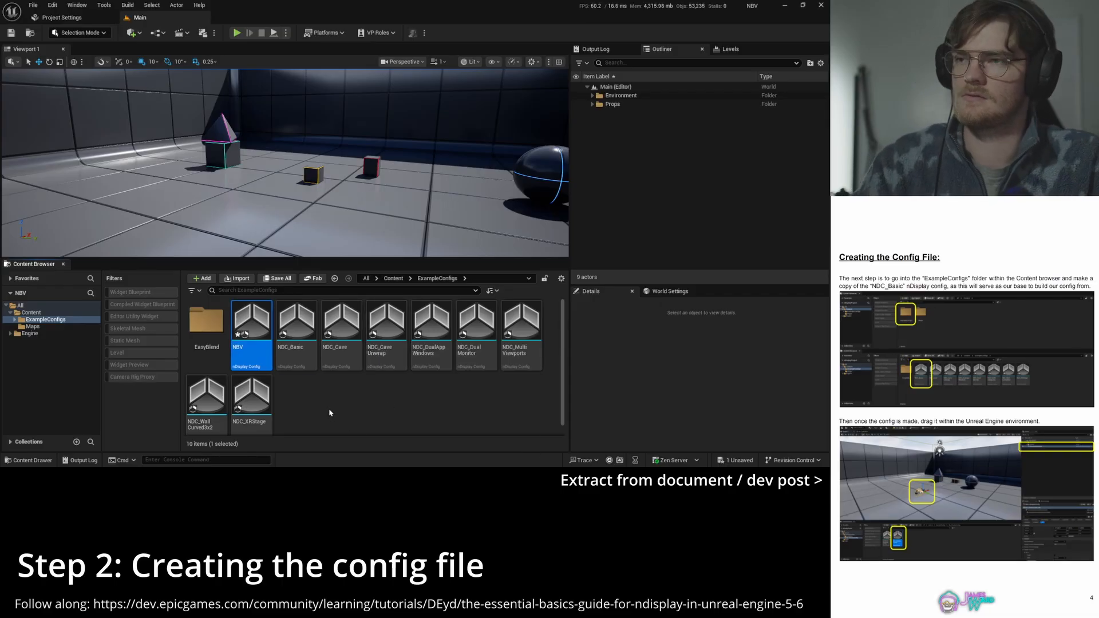
key("ctrl+s")
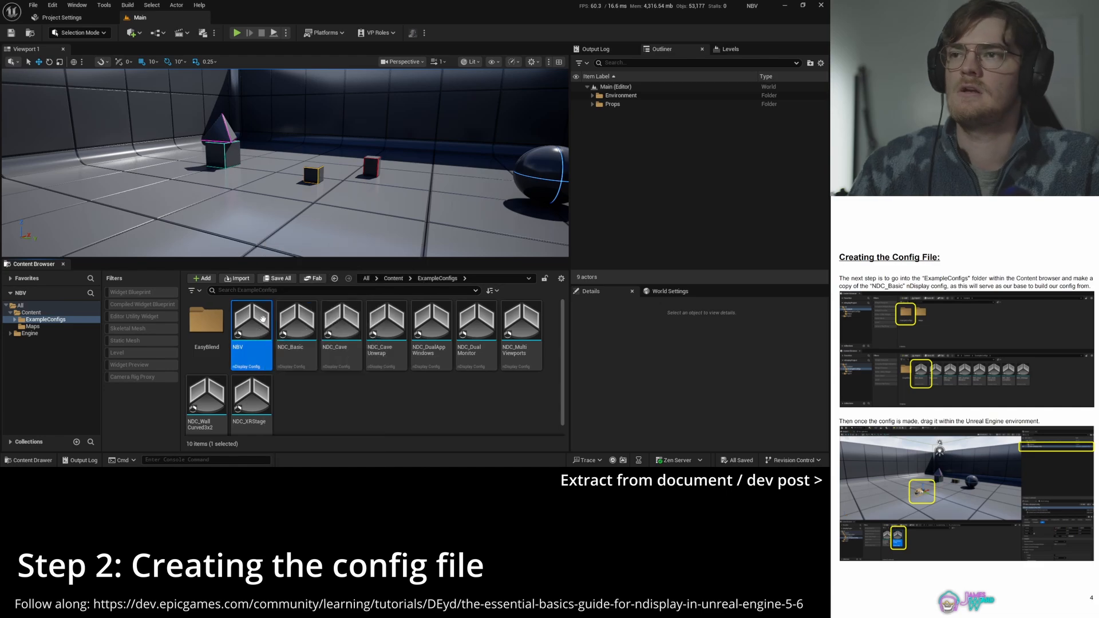
Step: Place the NBV config in the level in front of the props at about X -110, Y -70, Z 0 and keep it selected
left_click_drag(263, 318, 264, 198)
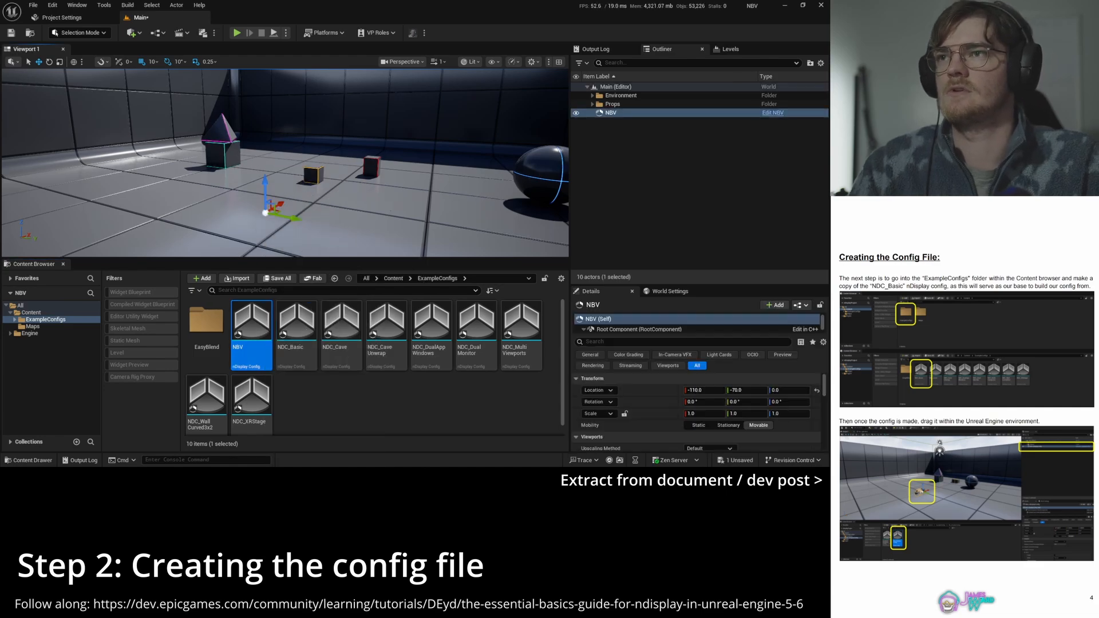
key("f")
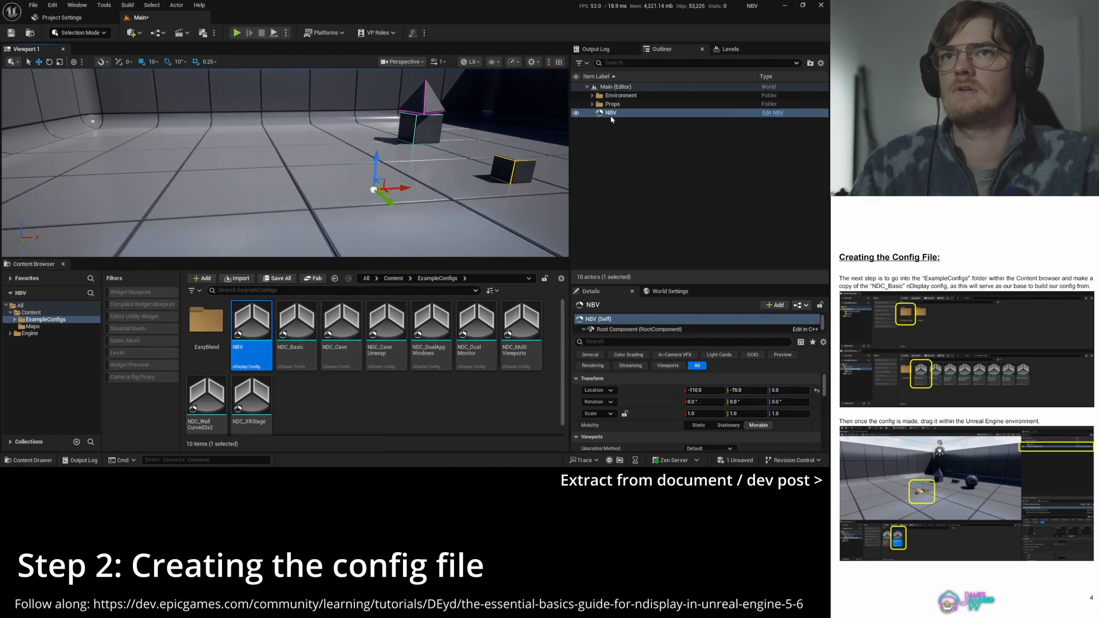
double_click(611, 114)
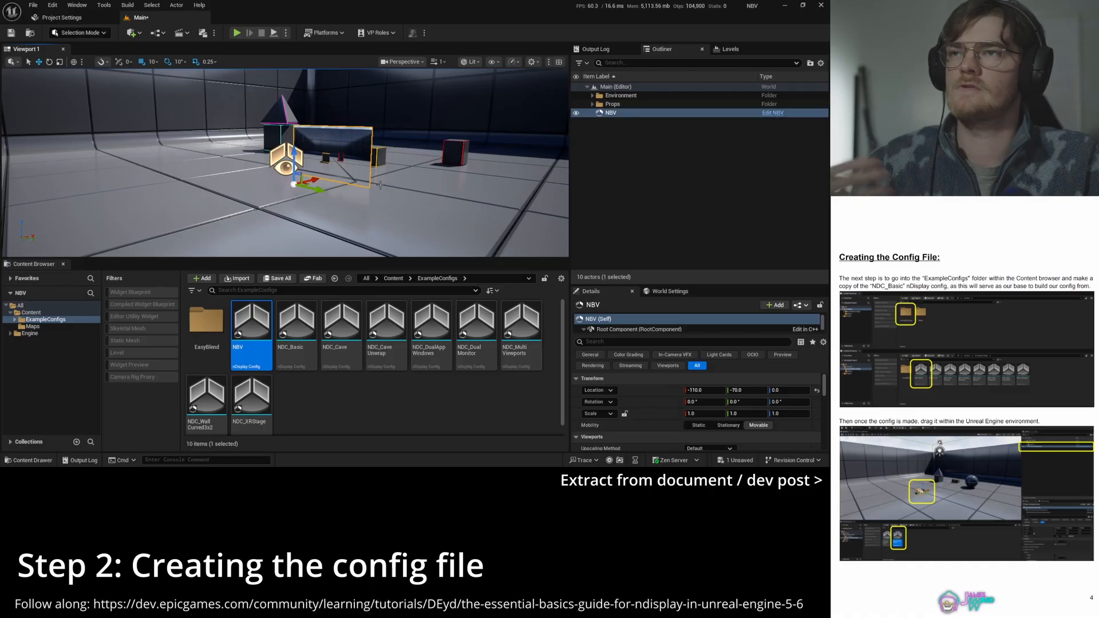
left_click(651, 126)
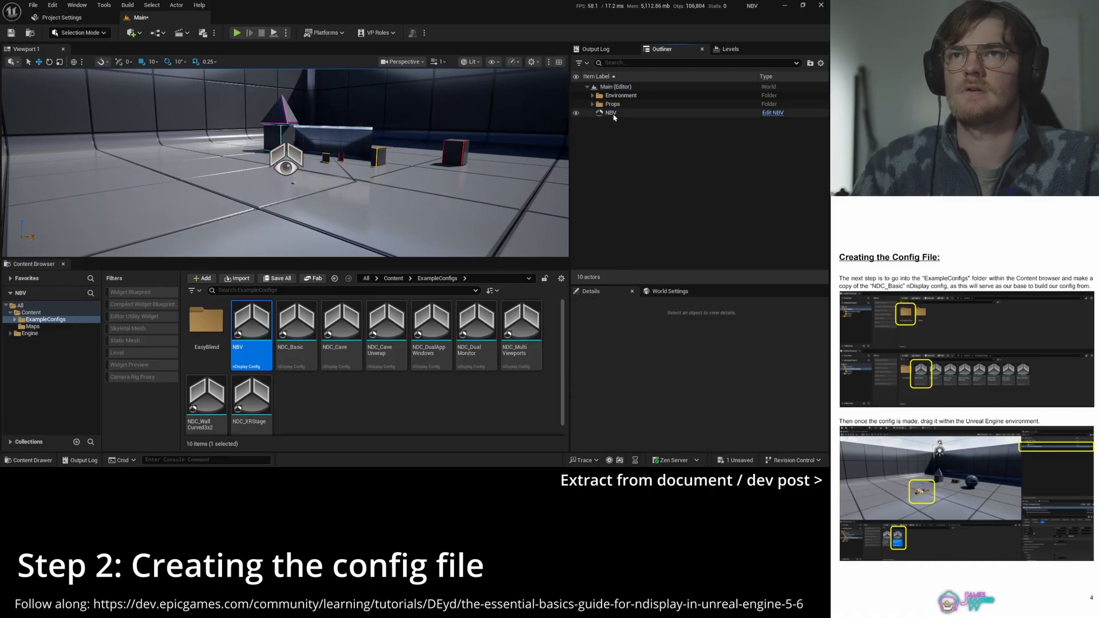
left_click(612, 114)
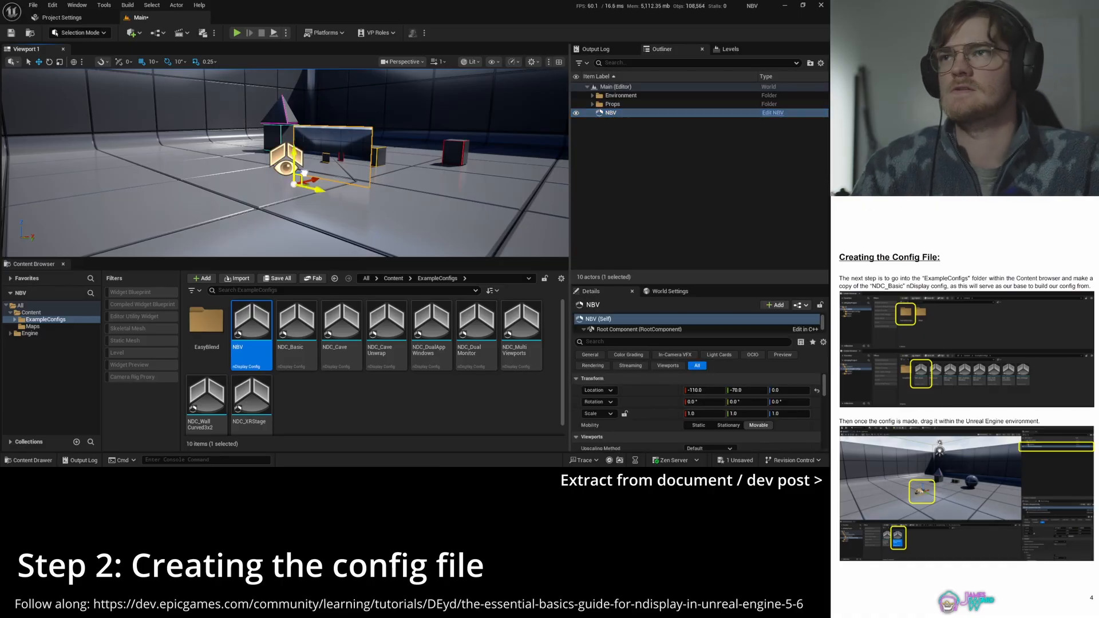
mouse_move(304, 173)
right_mouse_down()
mouse_move(320, 173)
mouse_move(304, 172)
right_mouse_up()
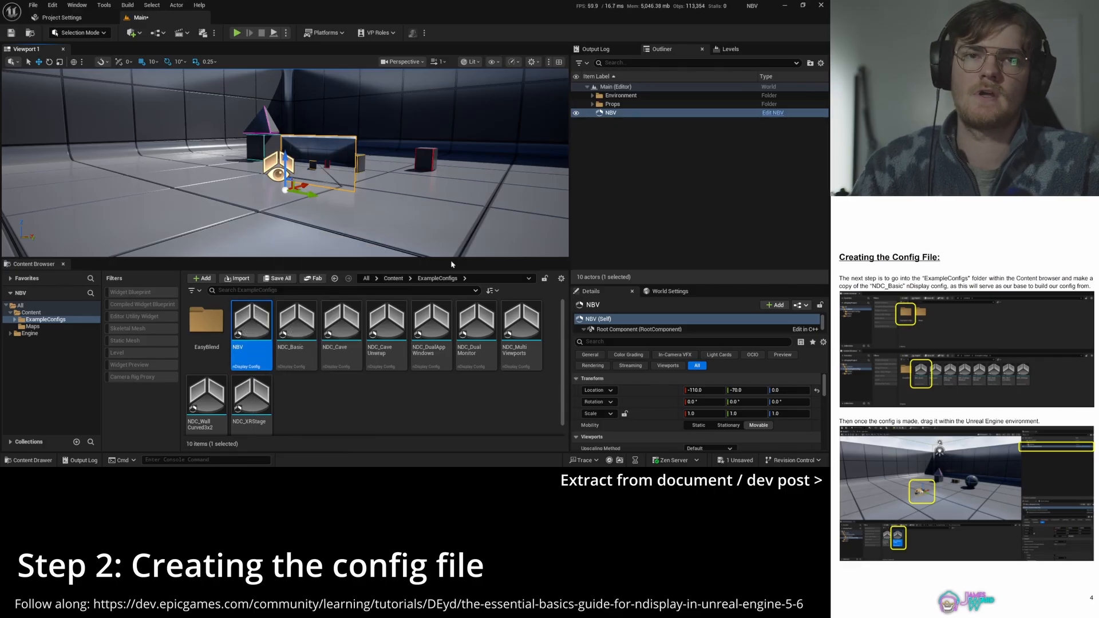
Step: Open the NBV config for editing, set Save on Compile to Always and compile it
double_click(250, 329)
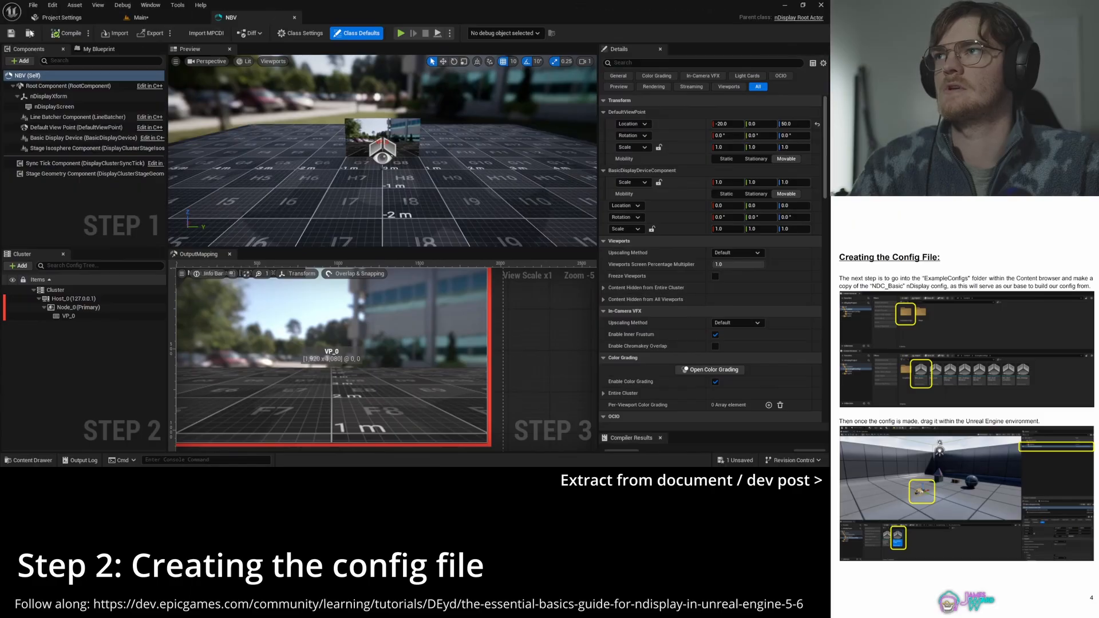
left_click(11, 33)
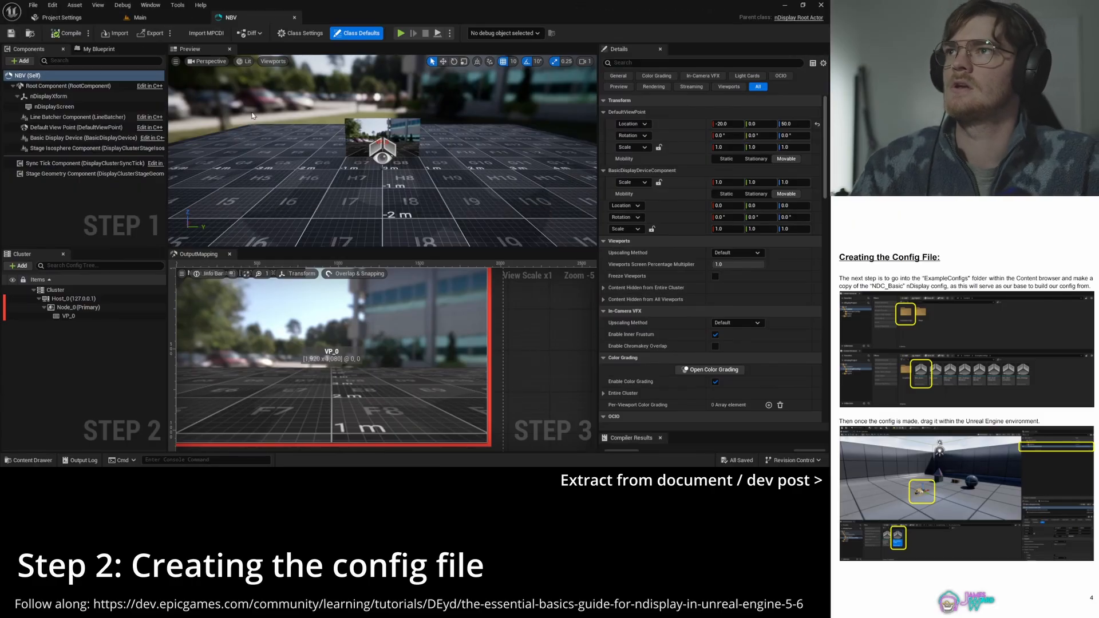
left_click(89, 34)
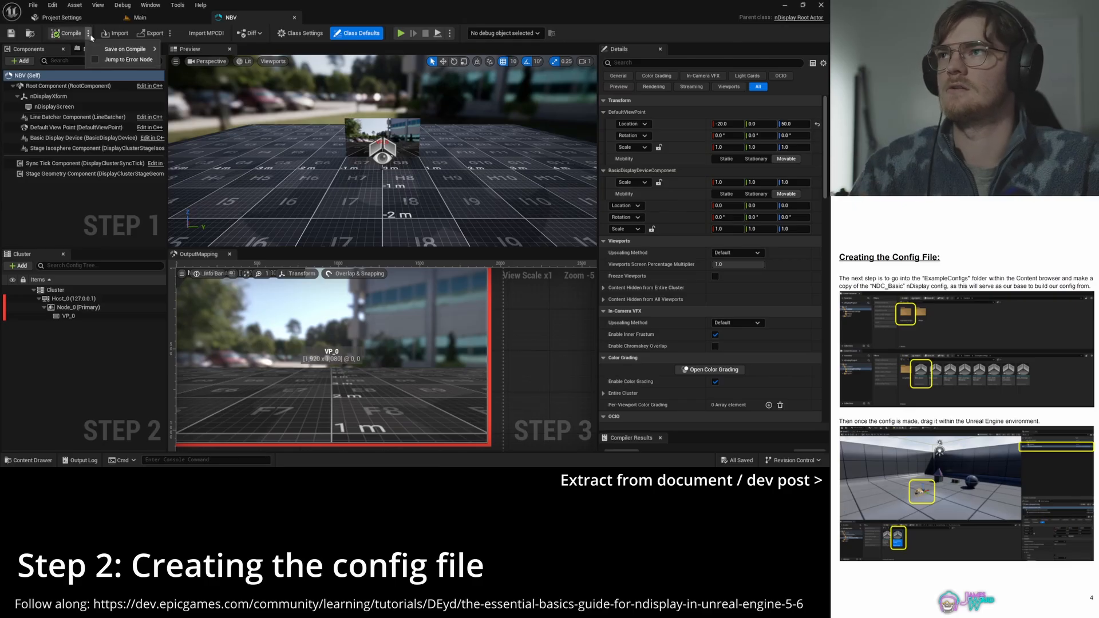
mouse_move(100, 49)
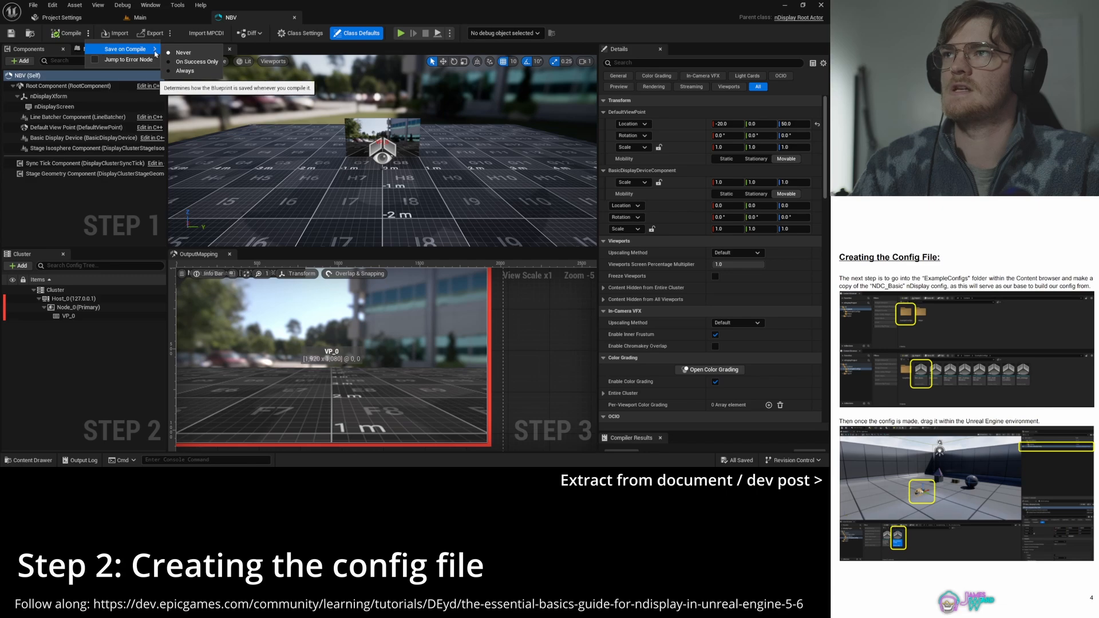
left_click(186, 71)
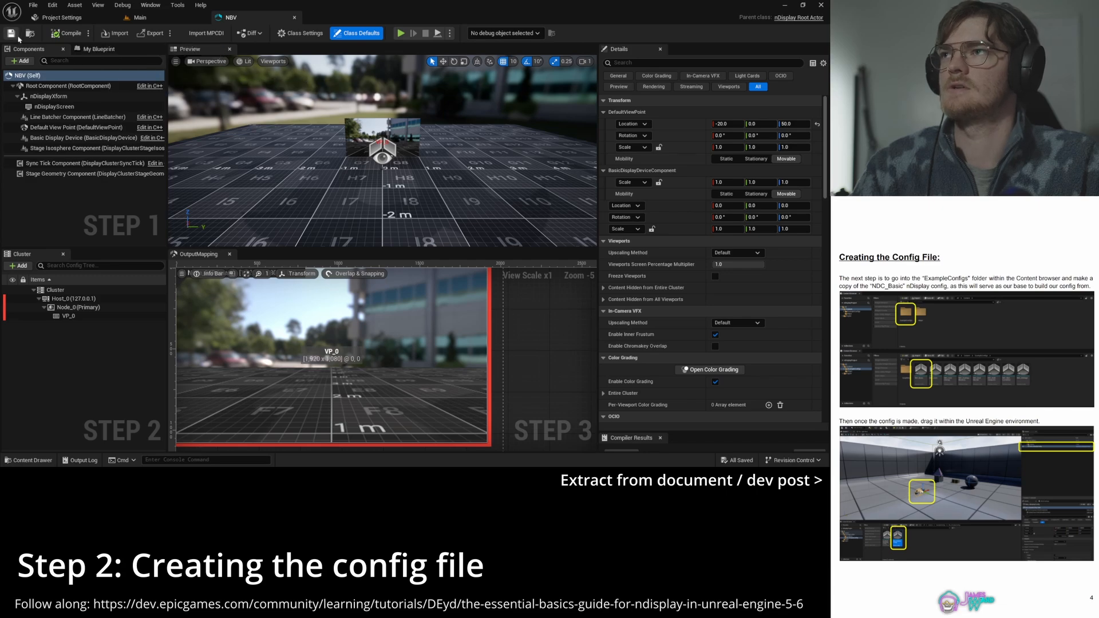
left_click(61, 35)
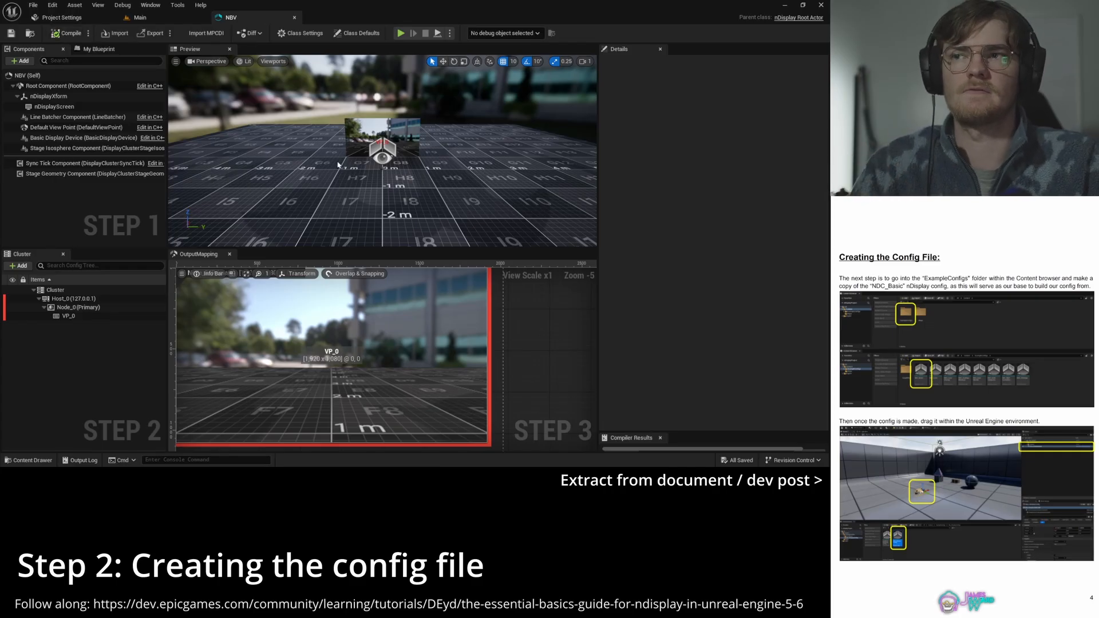
Step: Select the nDisplayScreen component in the NBV config with the move tool active
scroll(406, 348, "down", 2)
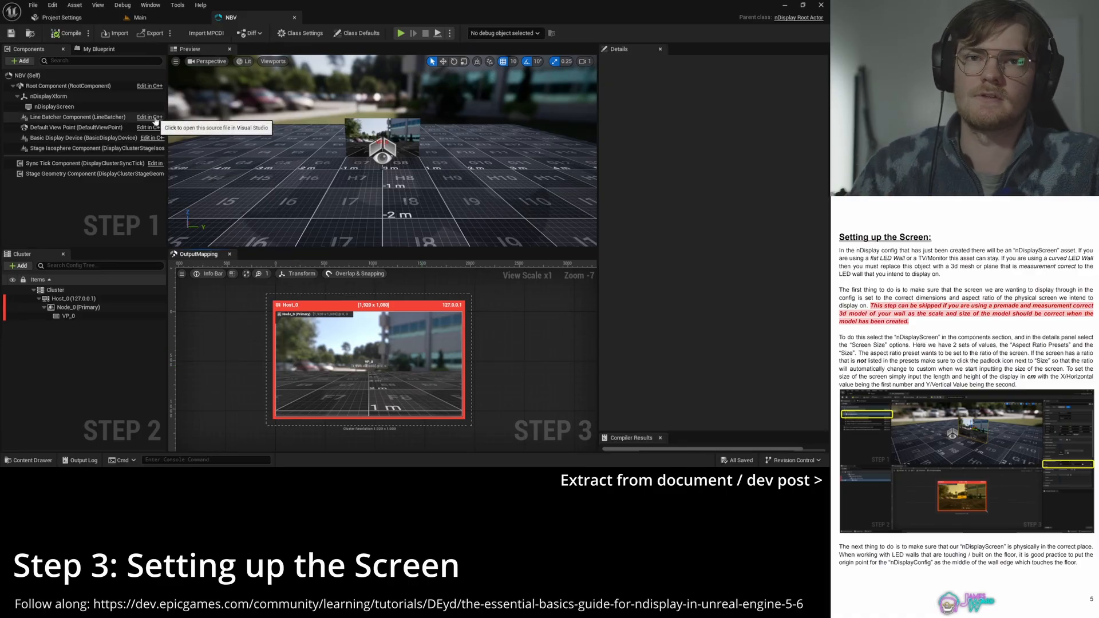
left_click(365, 136)
right_click_drag(365, 136, 280, 134)
right_click_drag(452, 154, 435, 156)
scroll(438, 156, "down", 3)
key("w")
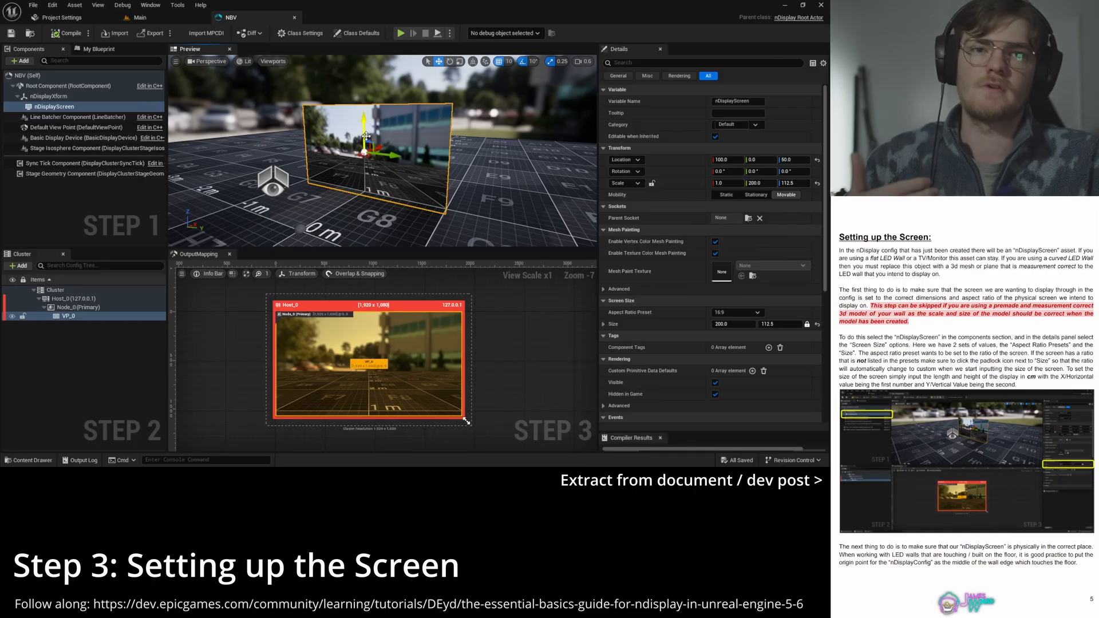
left_click(50, 107)
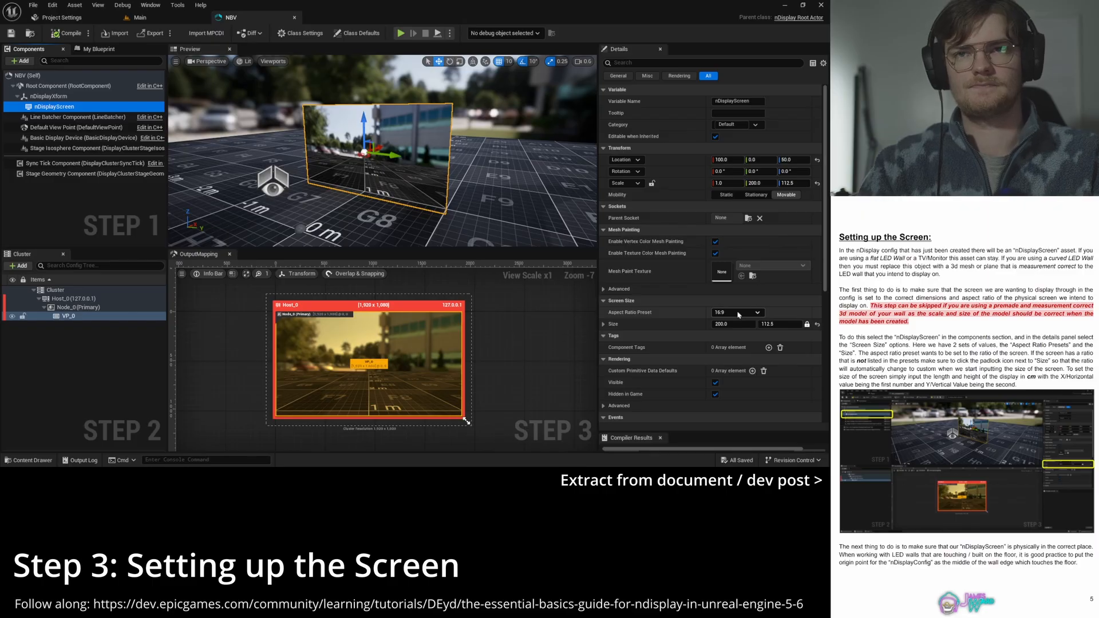
Step: Examine the nDisplayScreen's aspect ratio presets and the ratio lock on its size
left_click(739, 314)
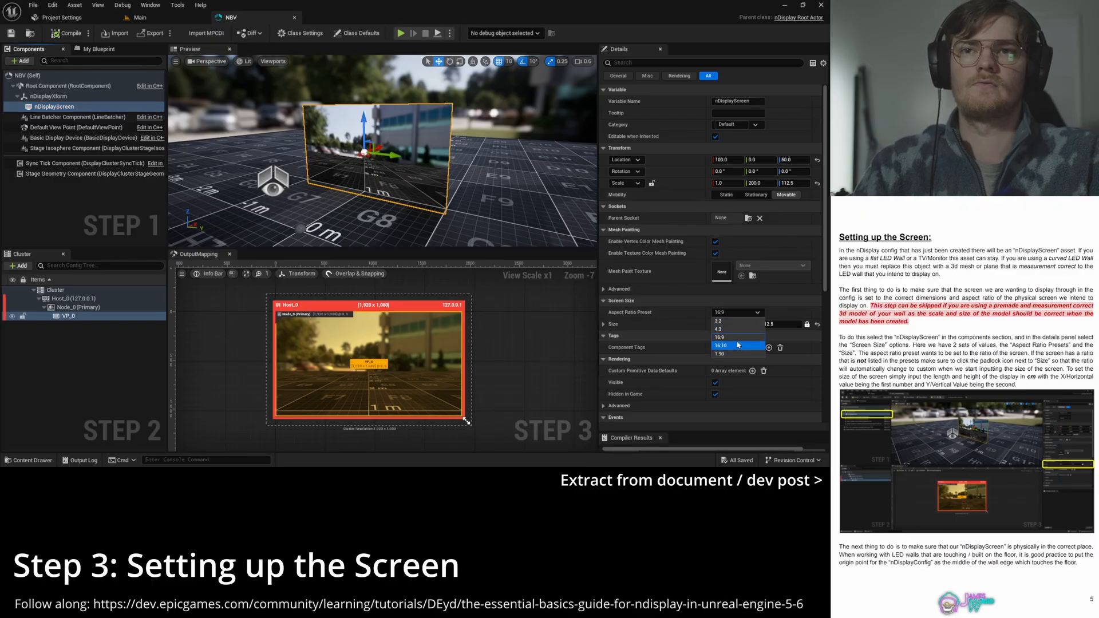
left_click(742, 313)
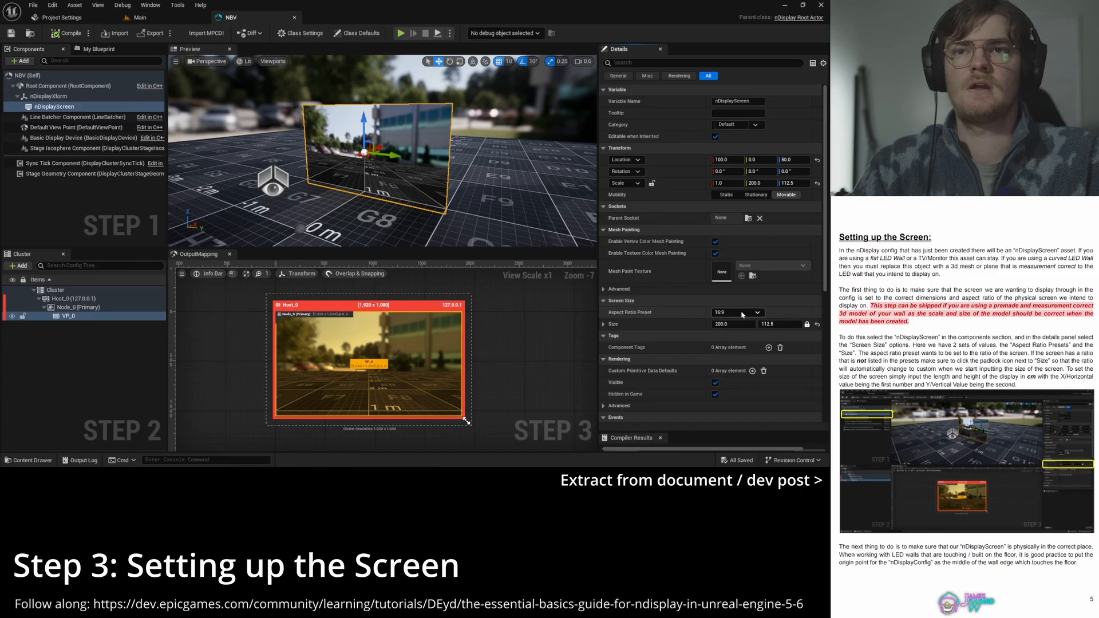
left_click(807, 325)
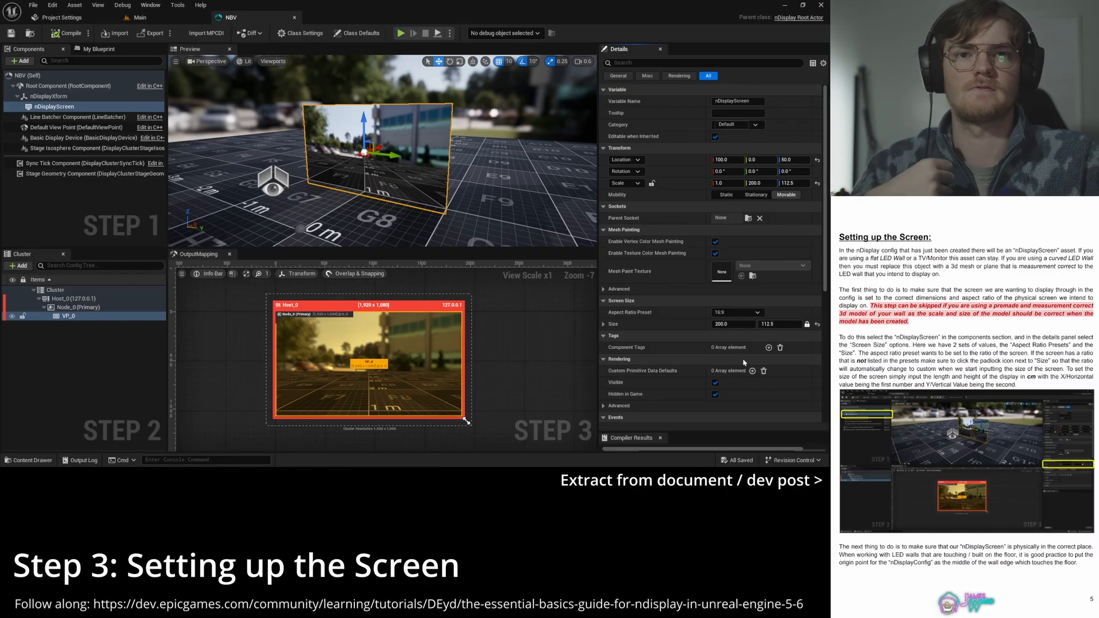
Step: Select the Root Component and examine where the origin lies relative to the screen
right_click_drag(467, 182, 462, 180)
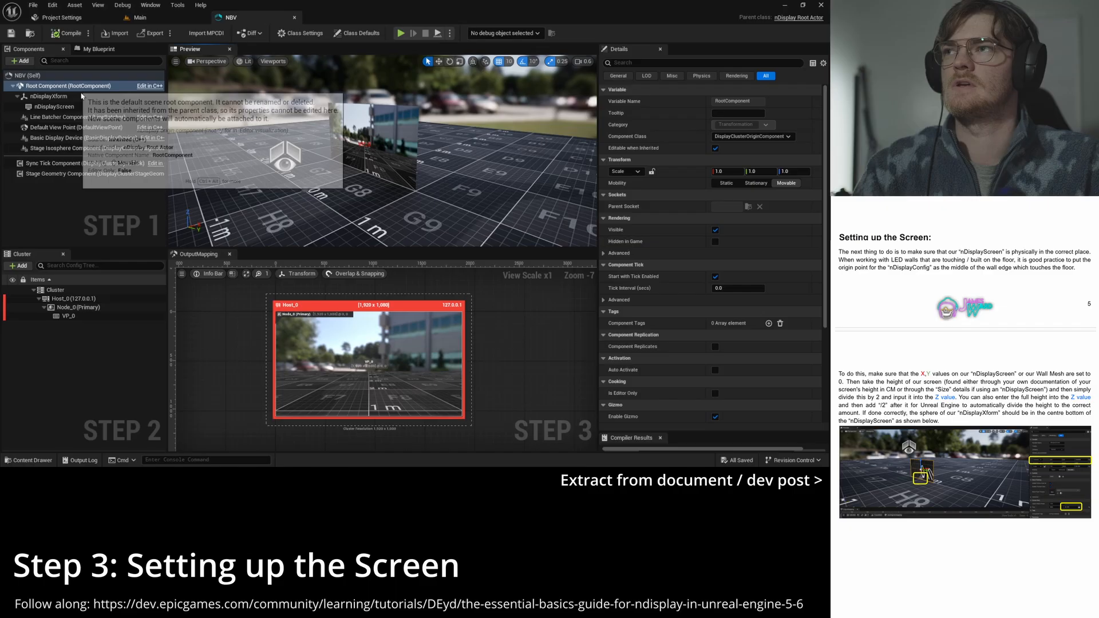
left_click(68, 86)
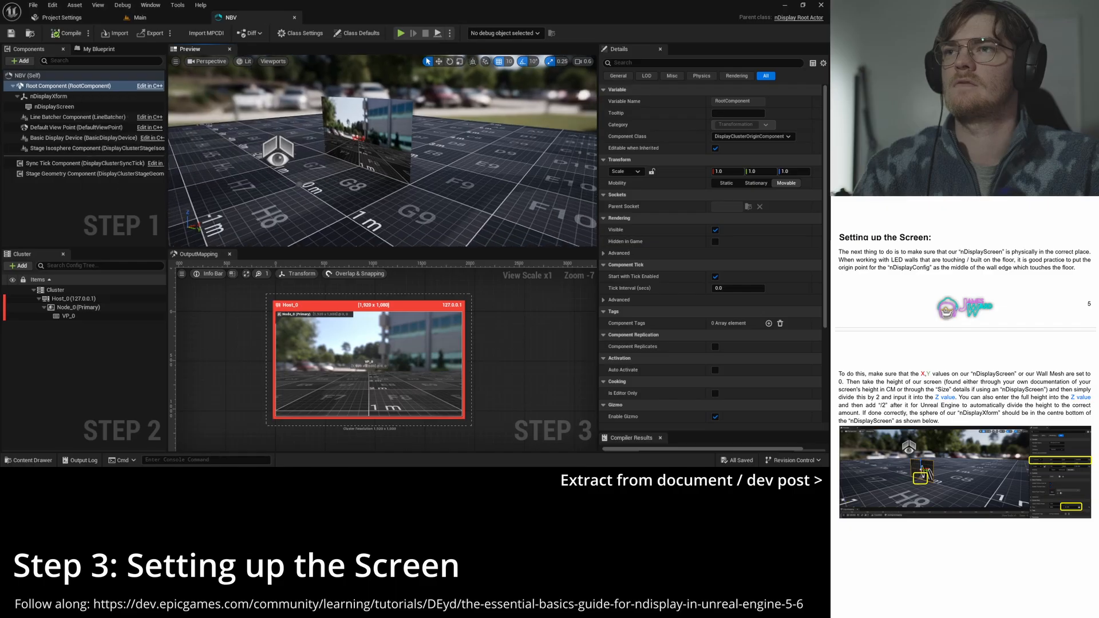
mouse_move(297, 205)
right_mouse_down()
mouse_move(307, 205)
mouse_move(297, 205)
right_mouse_up()
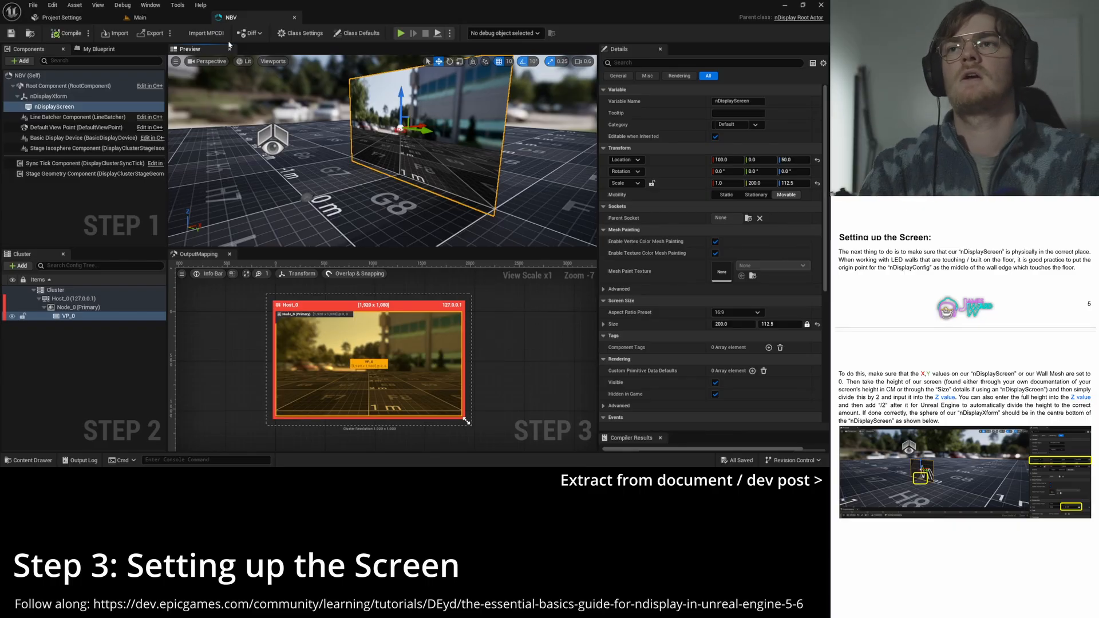
Step: Move the nDisplayScreen back to the origin along X and raise it to a Z location of 60
left_click_drag(422, 129, 387, 40)
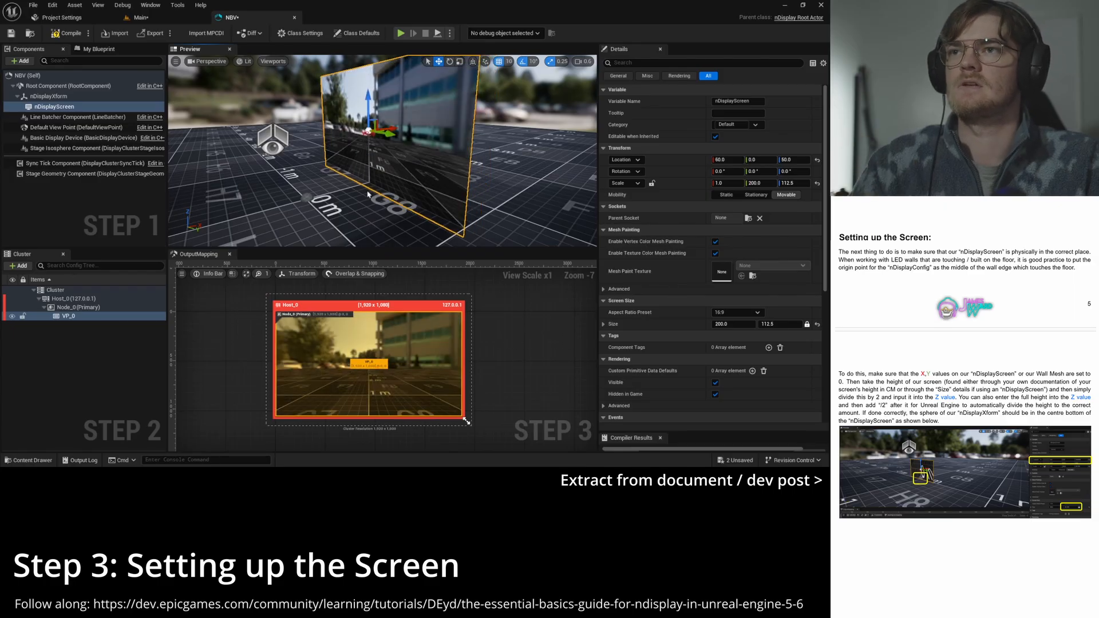
left_click_drag(368, 111, 337, 131)
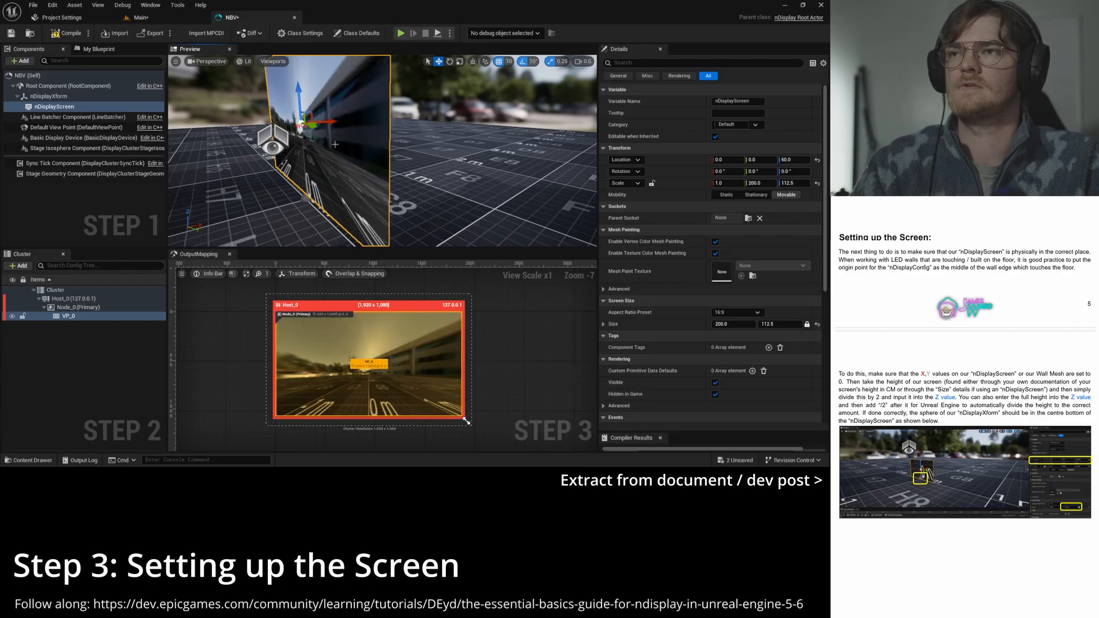
left_click_drag(501, 174, 567, 175, "alt")
right_click_drag(502, 175, 517, 211)
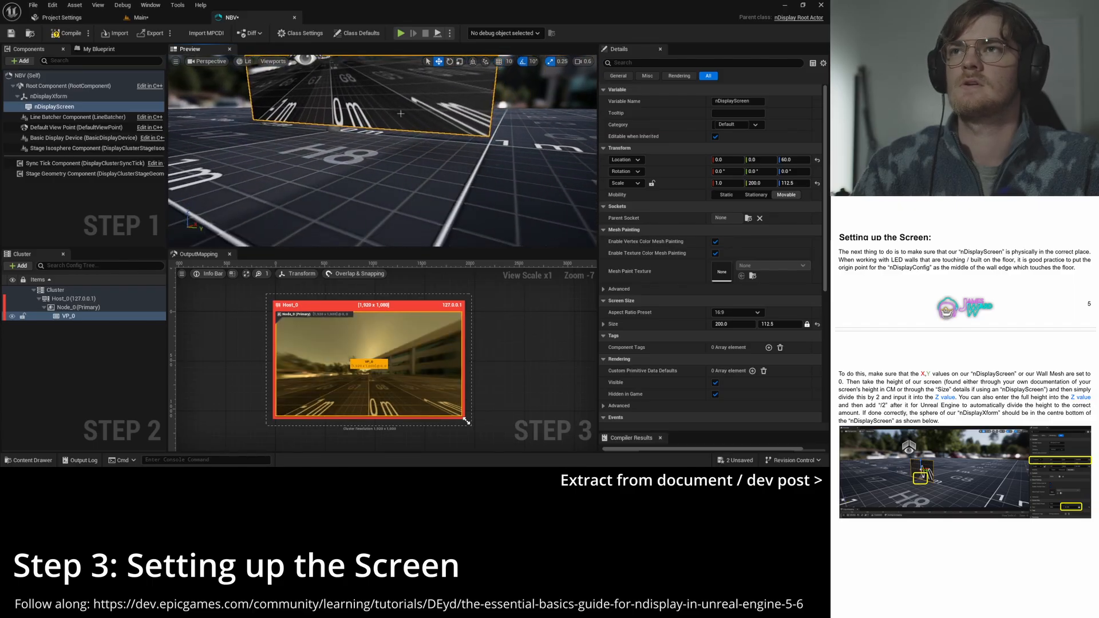
Step: Lower the nDisplayScreen onto the floor at a Z location of about 56.15 and set its X location to exactly 0
key("f")
left_click_drag(339, 64, 340, 69)
left_click_drag(286, 150, 184, 150, "alt")
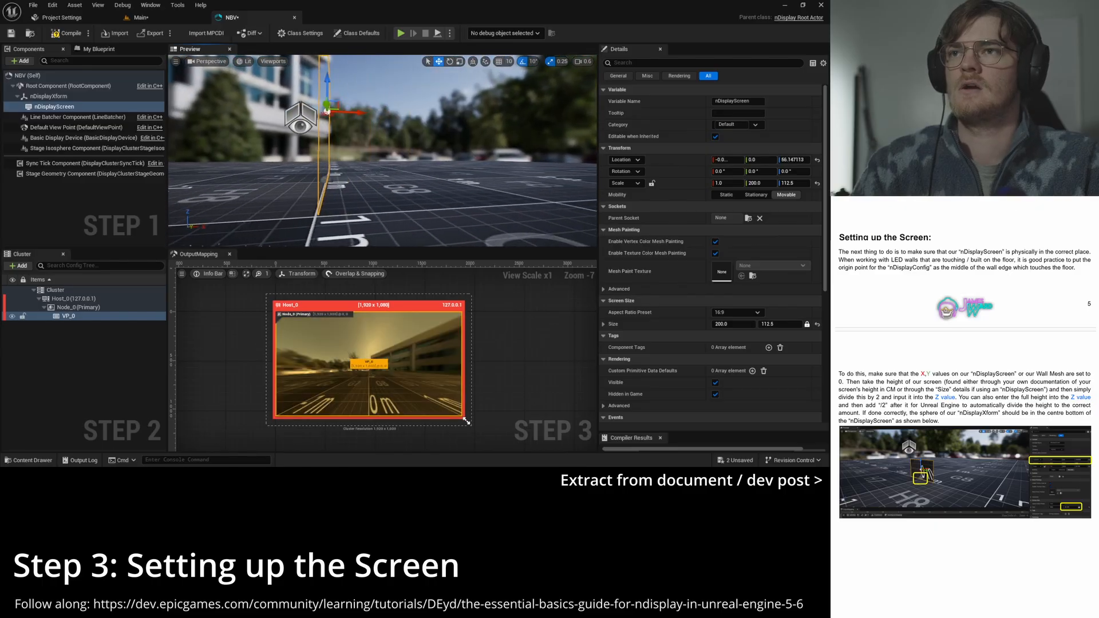
left_click(730, 159)
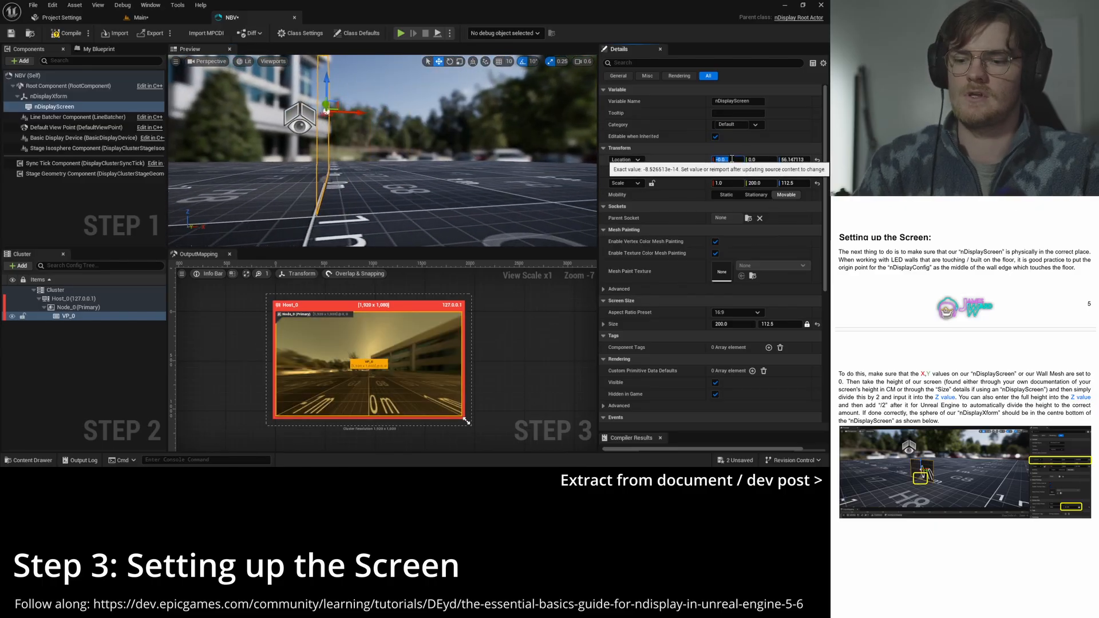
type("0")
key("Return")
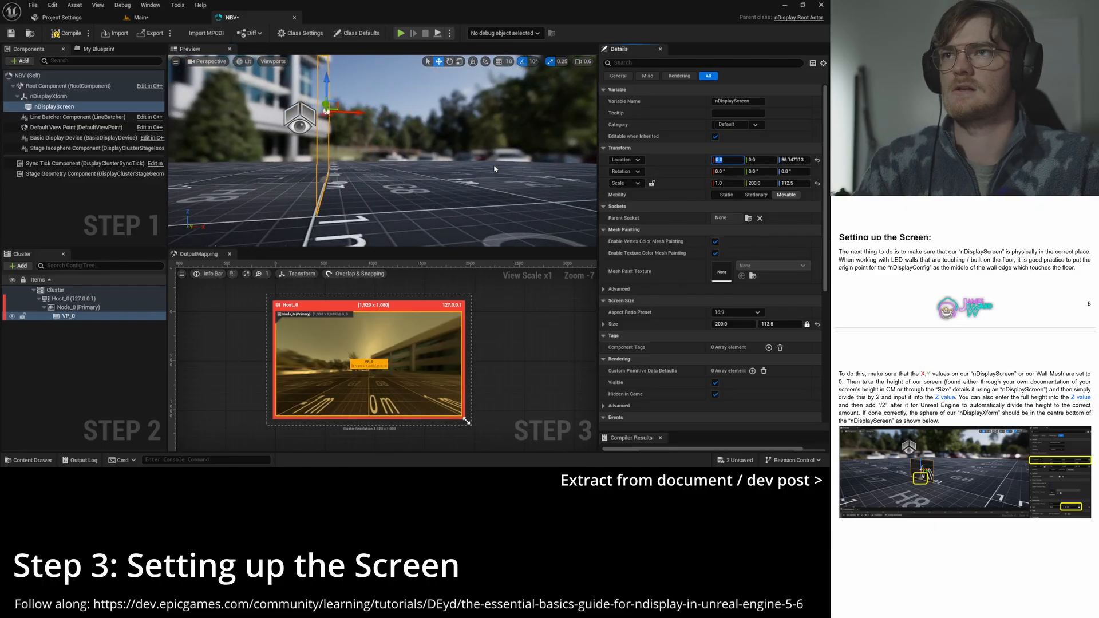
Step: Set the nDisplayScreen's Z location to half its height by entering 112.5/2, and compile the config
left_click(794, 159)
left_click_drag(446, 178, 483, 177, "alt")
right_click_drag(336, 226, 418, 226)
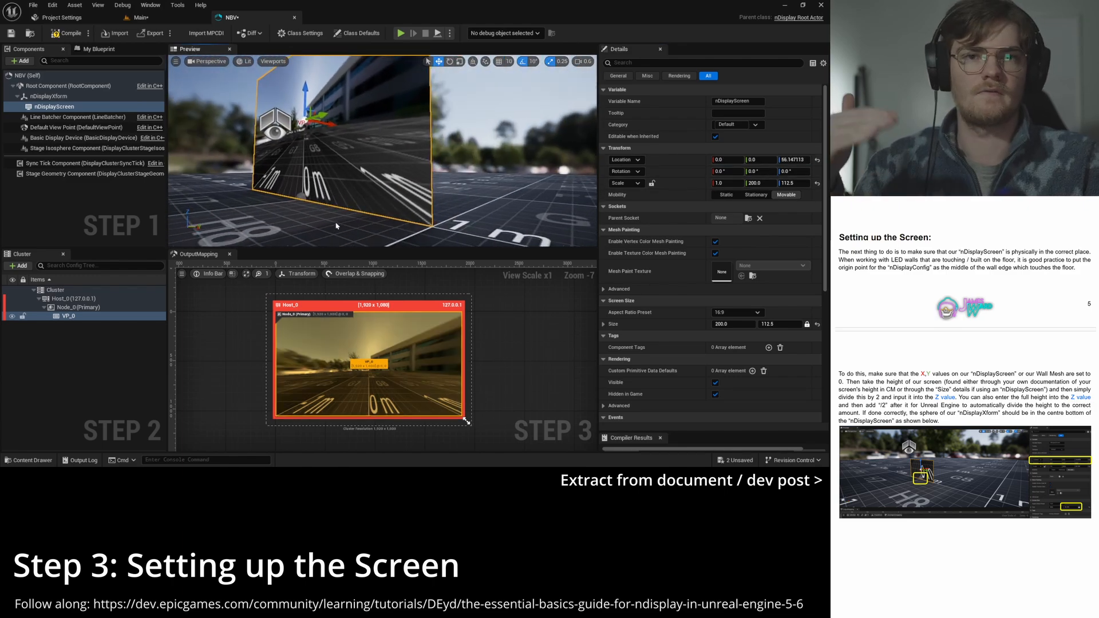
left_click(774, 325)
key("ctrl+c")
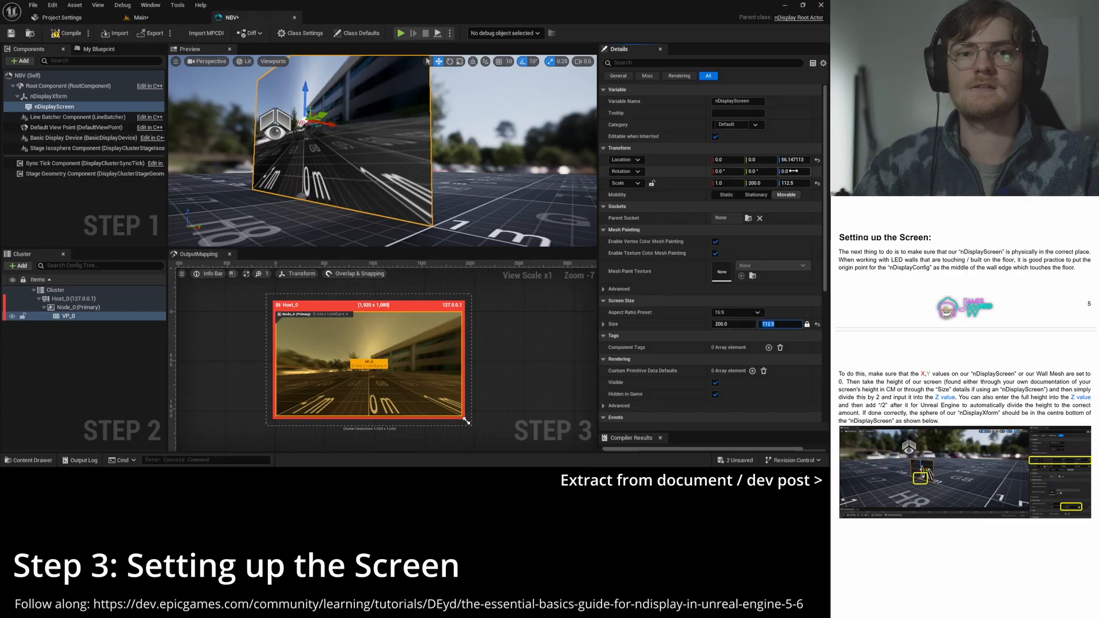
left_click(790, 160)
key("ctrl+v")
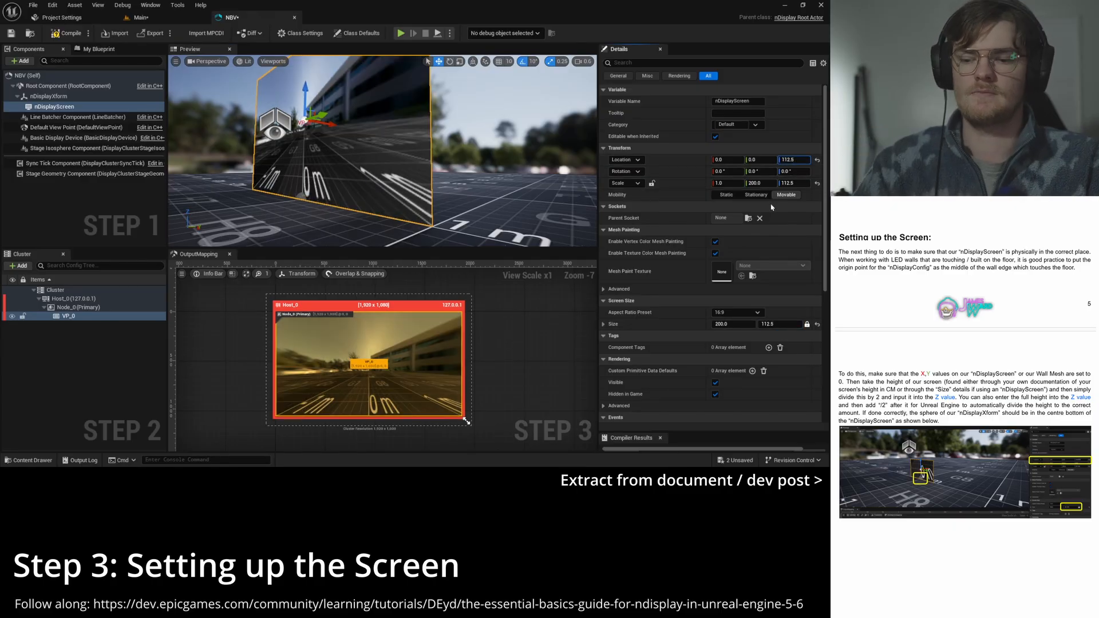
type("/2")
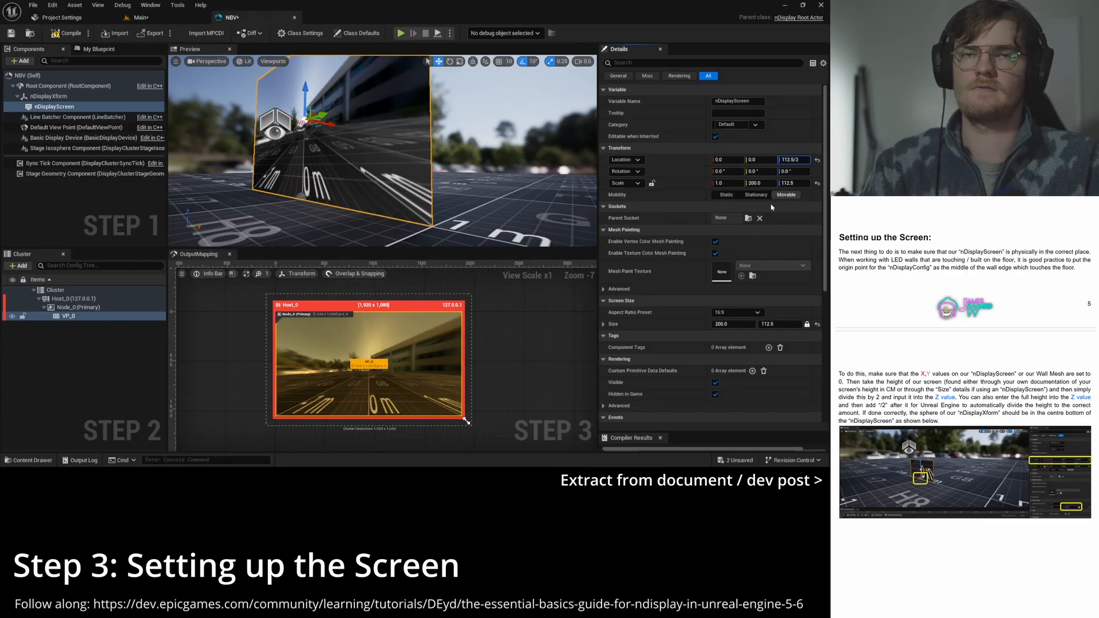
key("Return")
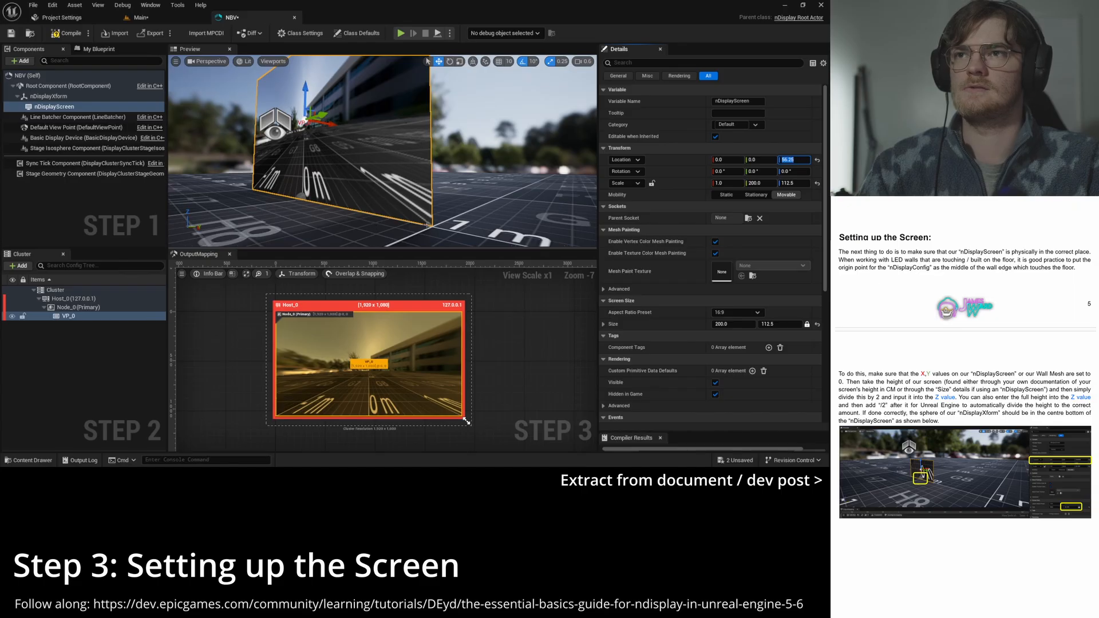
right_click_drag(349, 203, 458, 201)
mouse_move(504, 143)
right_mouse_down()
mouse_move(515, 109)
mouse_move(492, 123)
mouse_move(512, 140)
right_mouse_up()
left_click(67, 38)
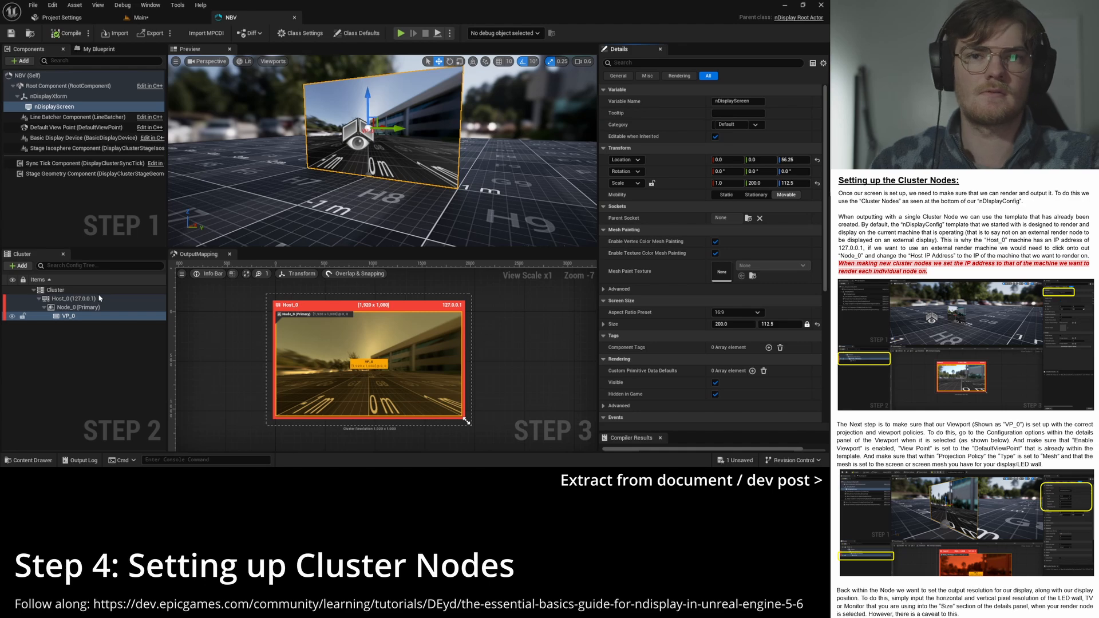
Step: Examine the settings of the Cluster, Host_0, Node_0 and its VP_0 viewport, including the node's Host IP Address
left_click(67, 290)
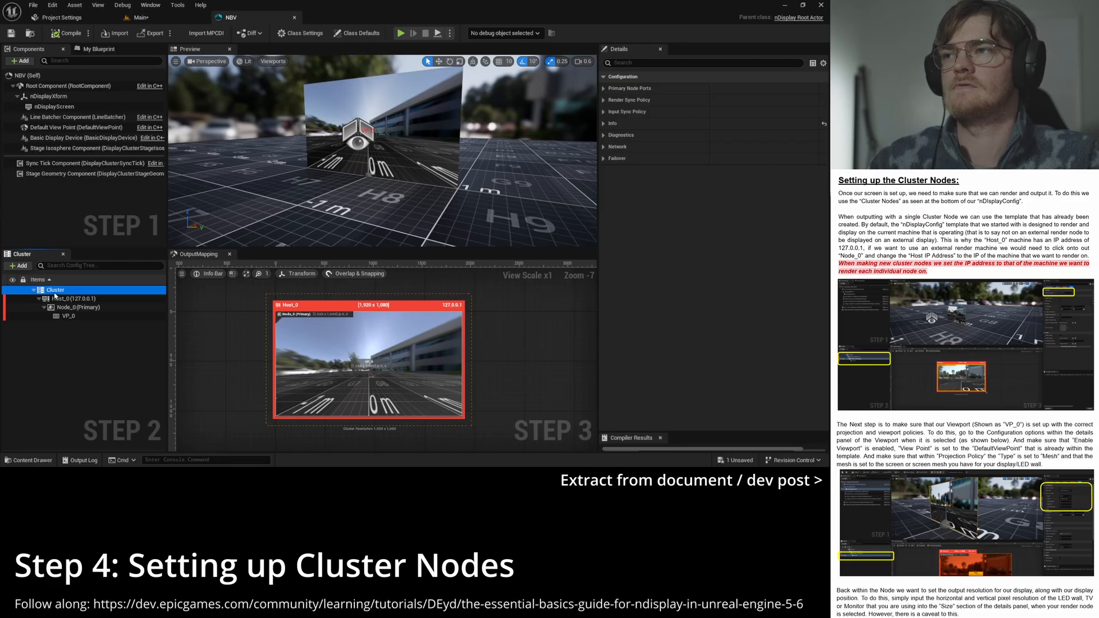
left_click(73, 300)
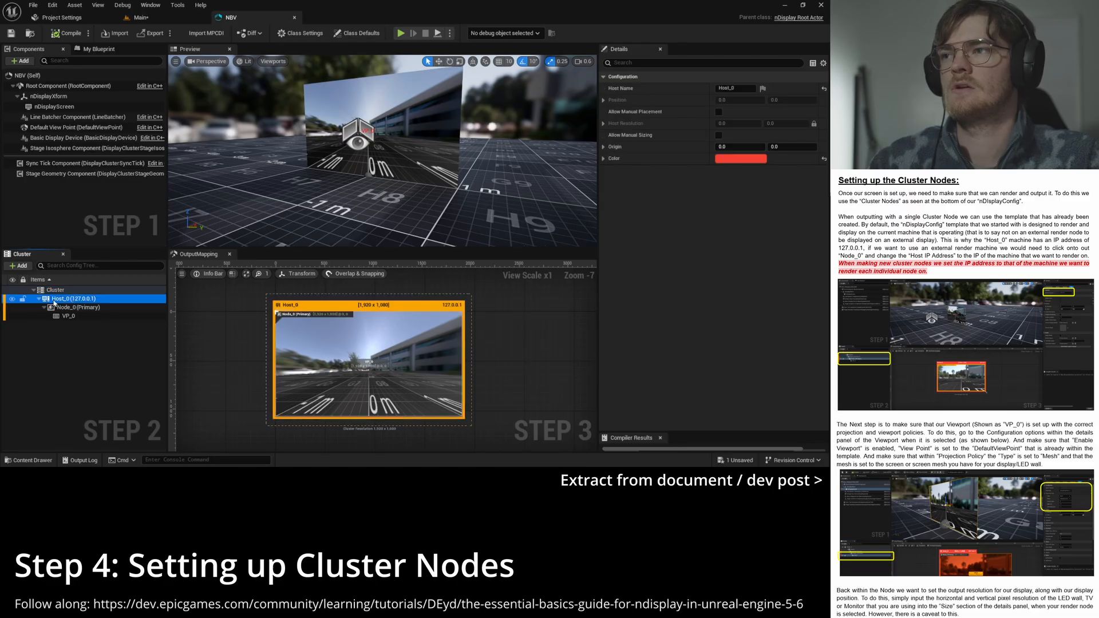
left_click(93, 311)
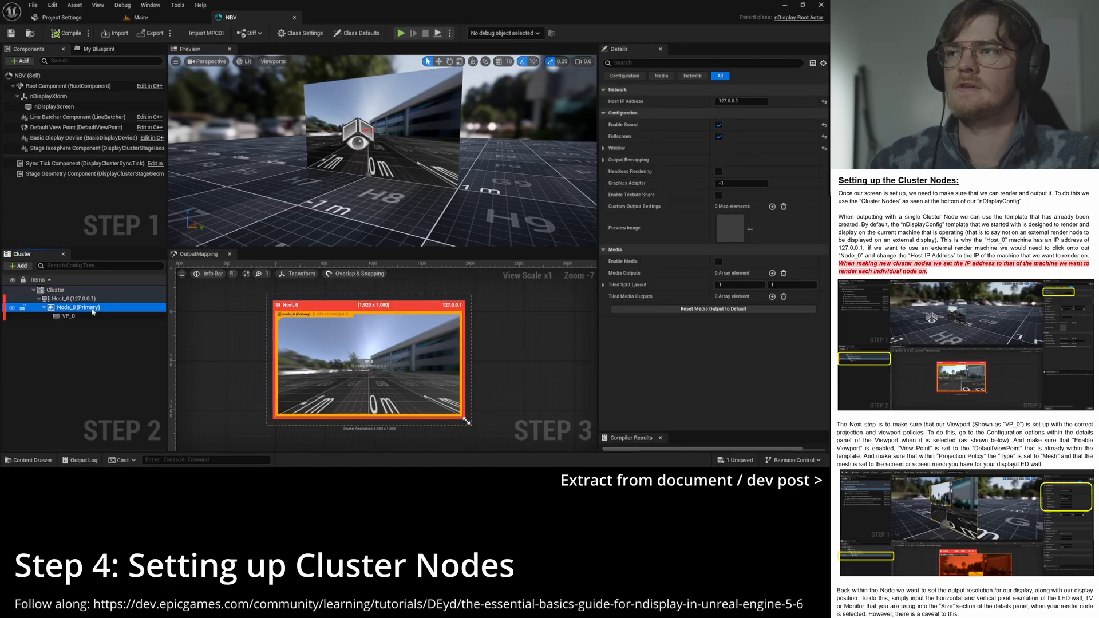
left_click(91, 316)
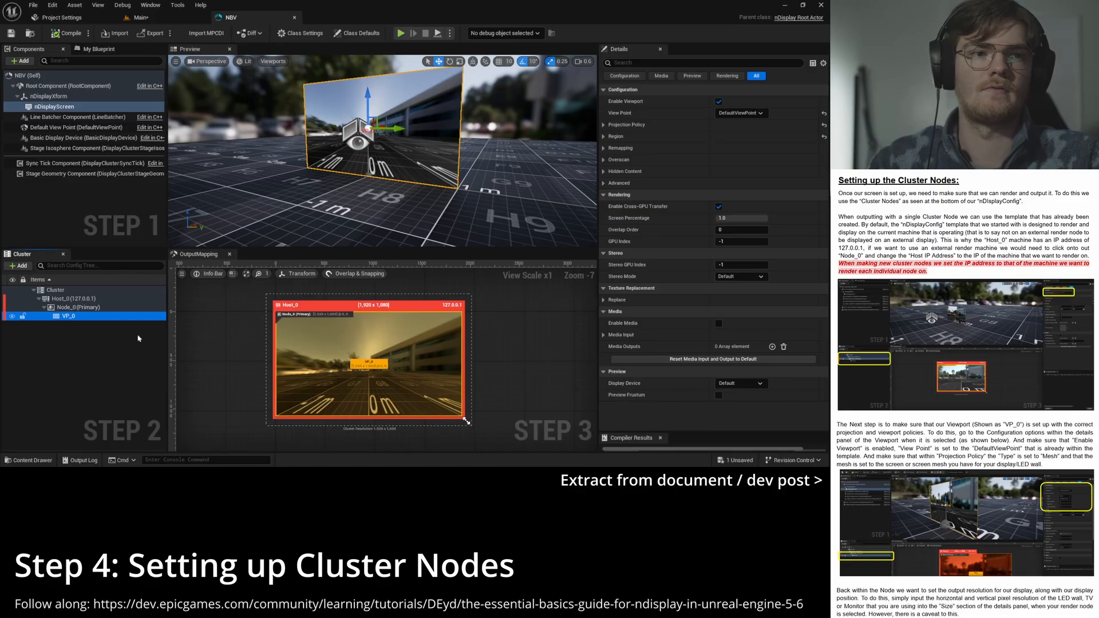
left_click(73, 298)
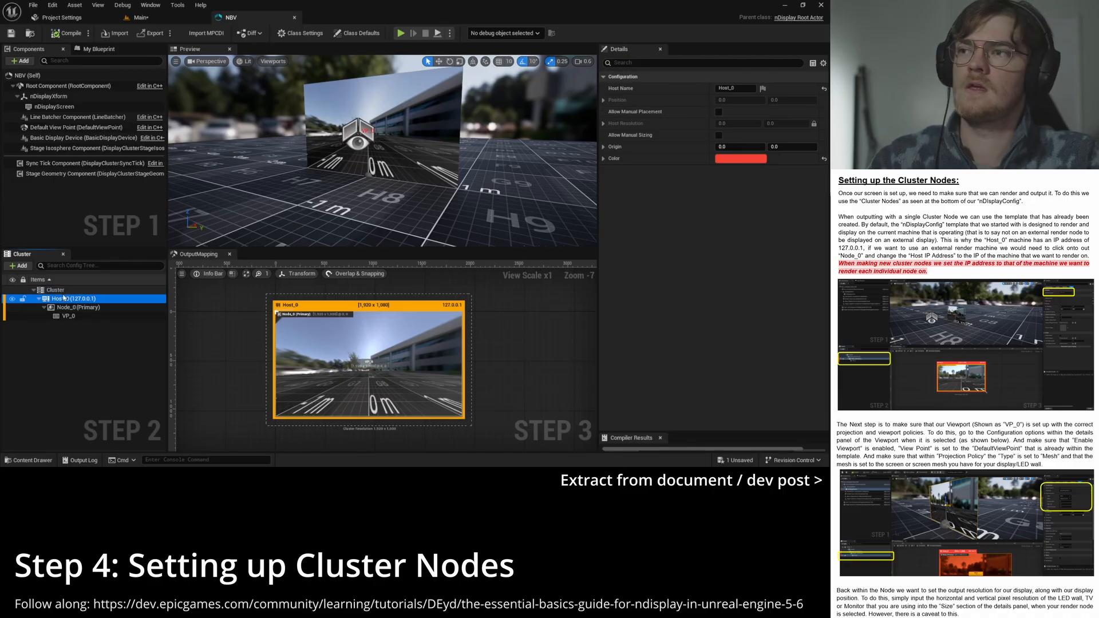
left_click(77, 307)
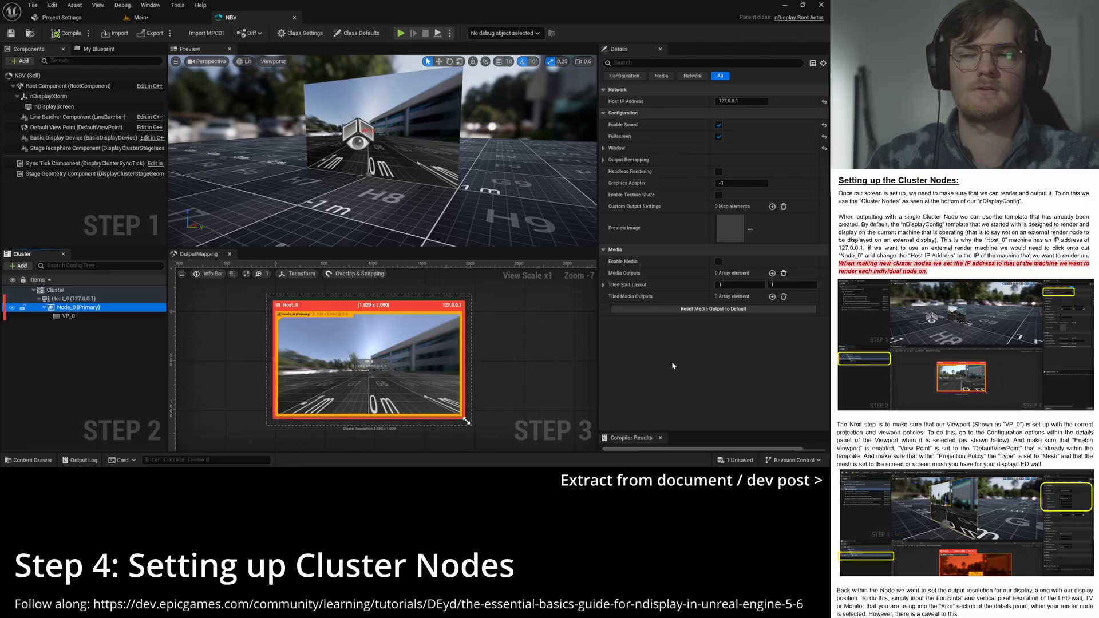
left_click(687, 340)
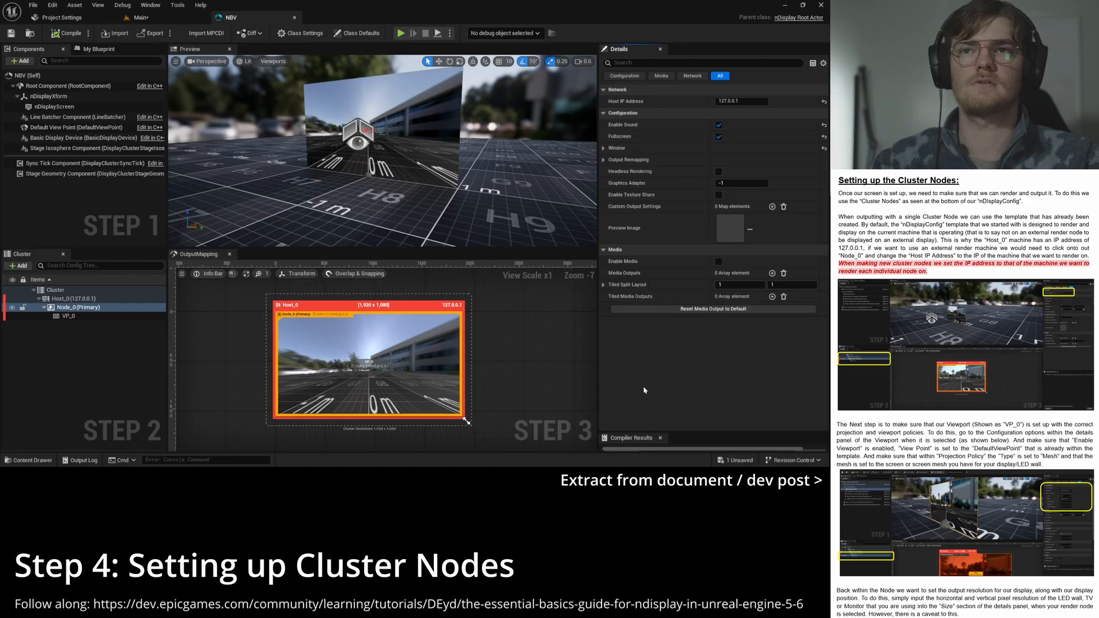
Step: Turn off Enable Sound for the primary cluster node Node_0
left_click(604, 150)
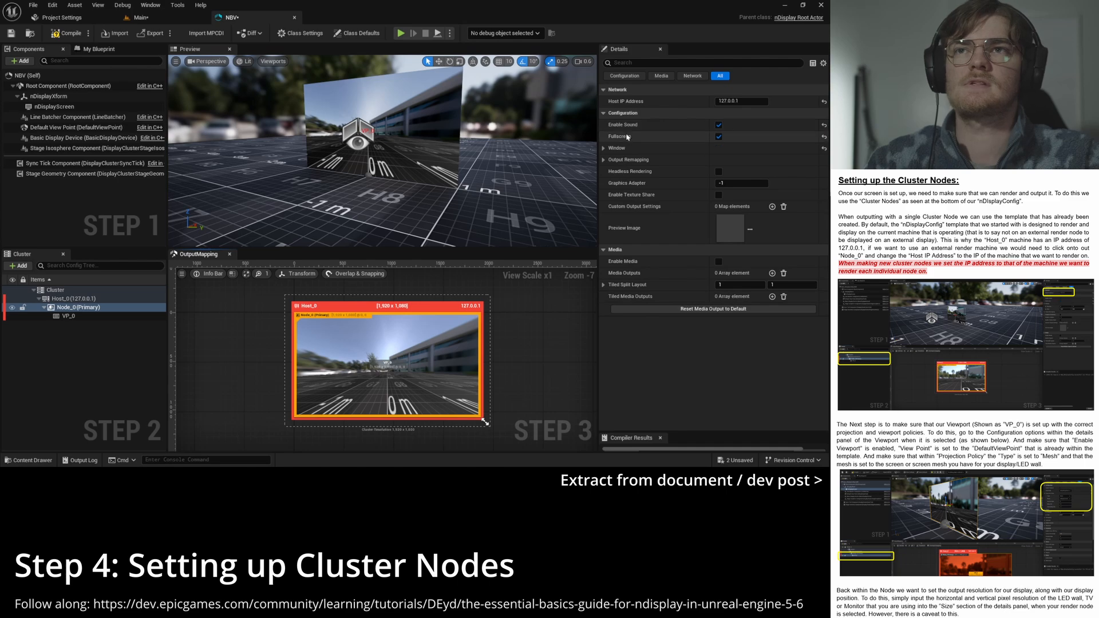
left_click(719, 126)
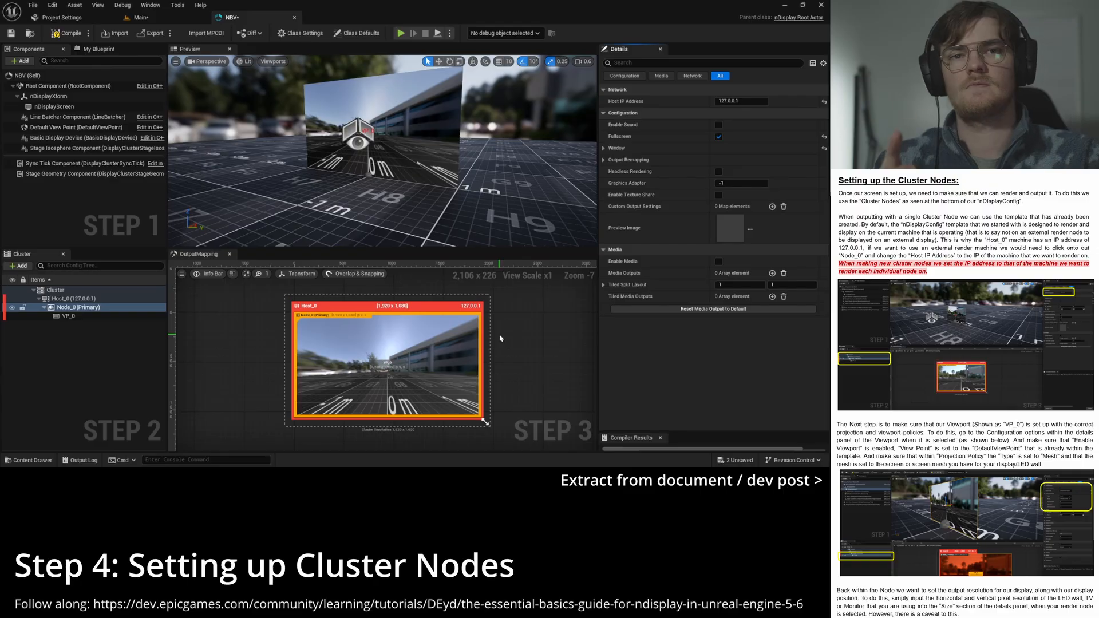
right_click_drag(522, 324, 433, 330)
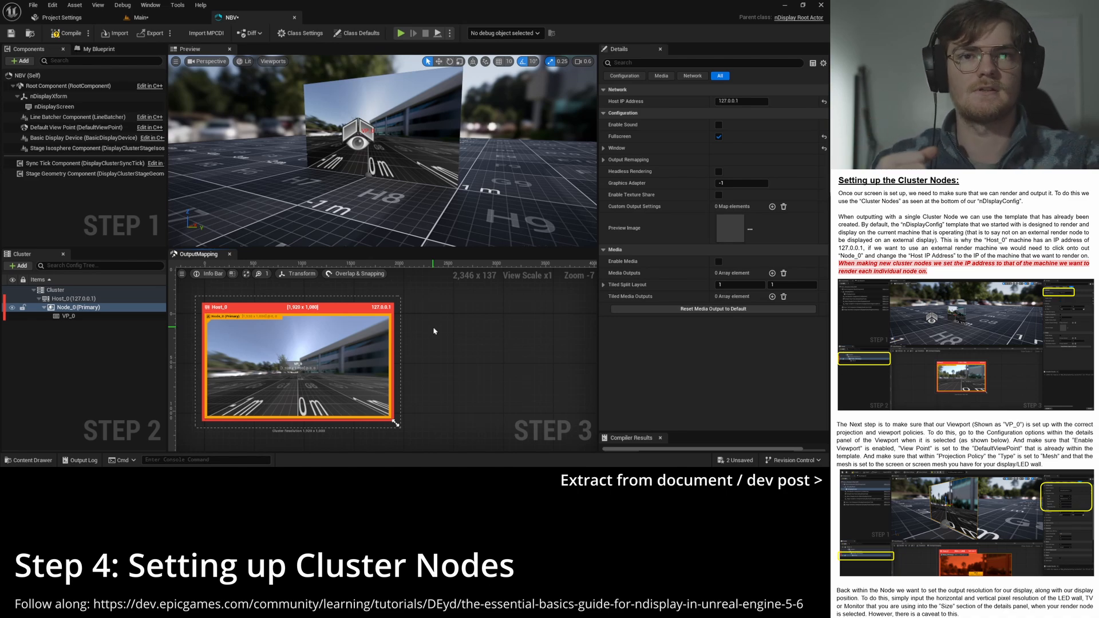
scroll(434, 331, "down", 1)
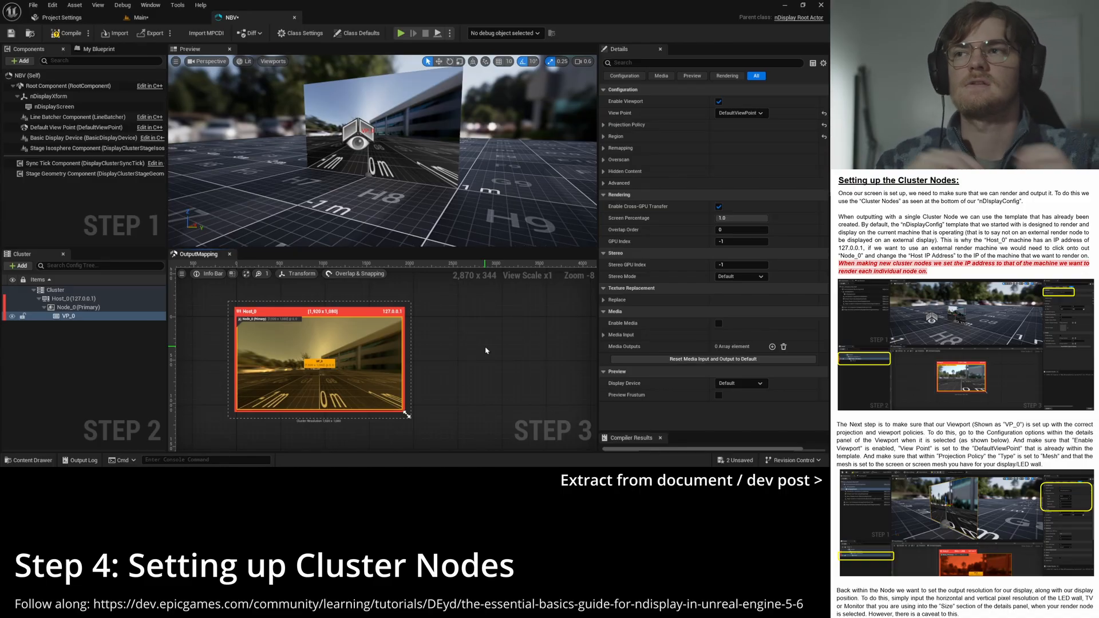
Step: Set the X position of Node_0's output window to 1920
left_click(434, 372)
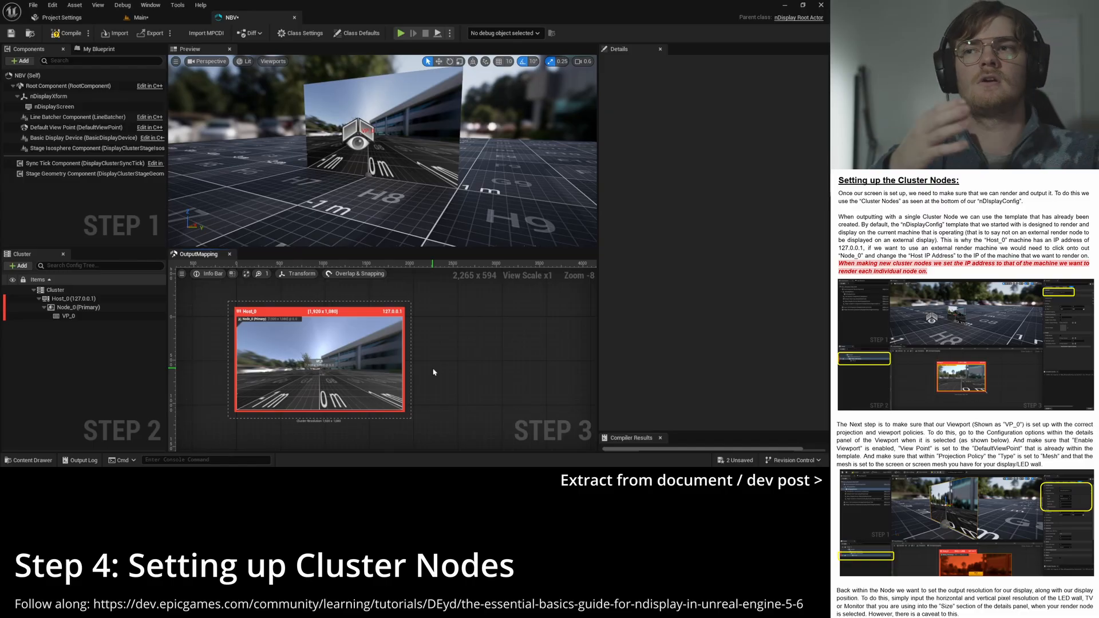
left_click(358, 350)
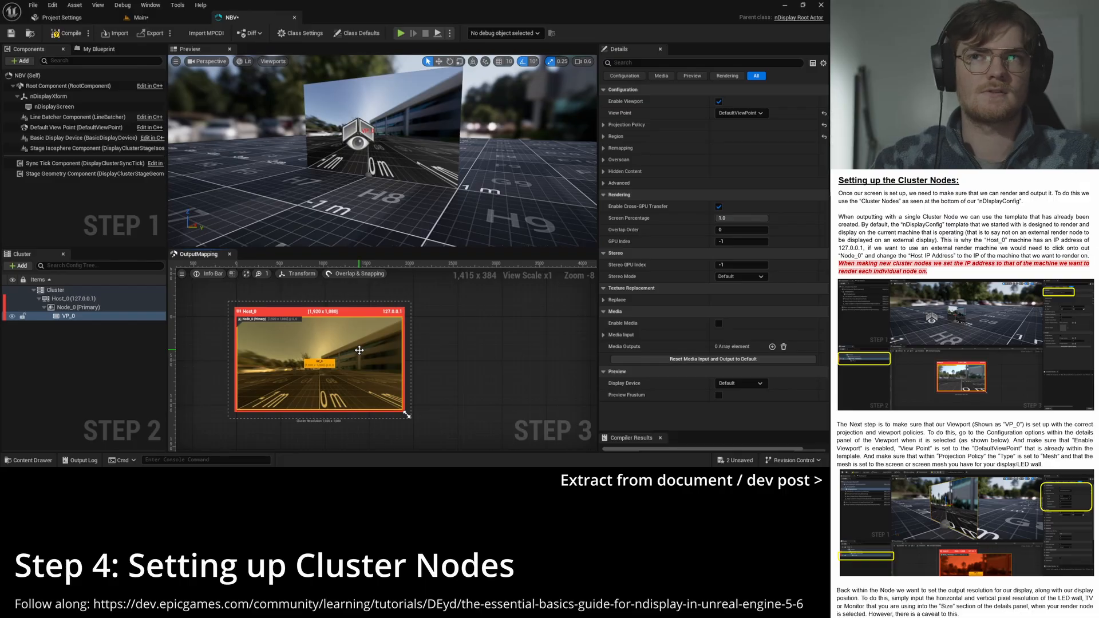
left_click(96, 309)
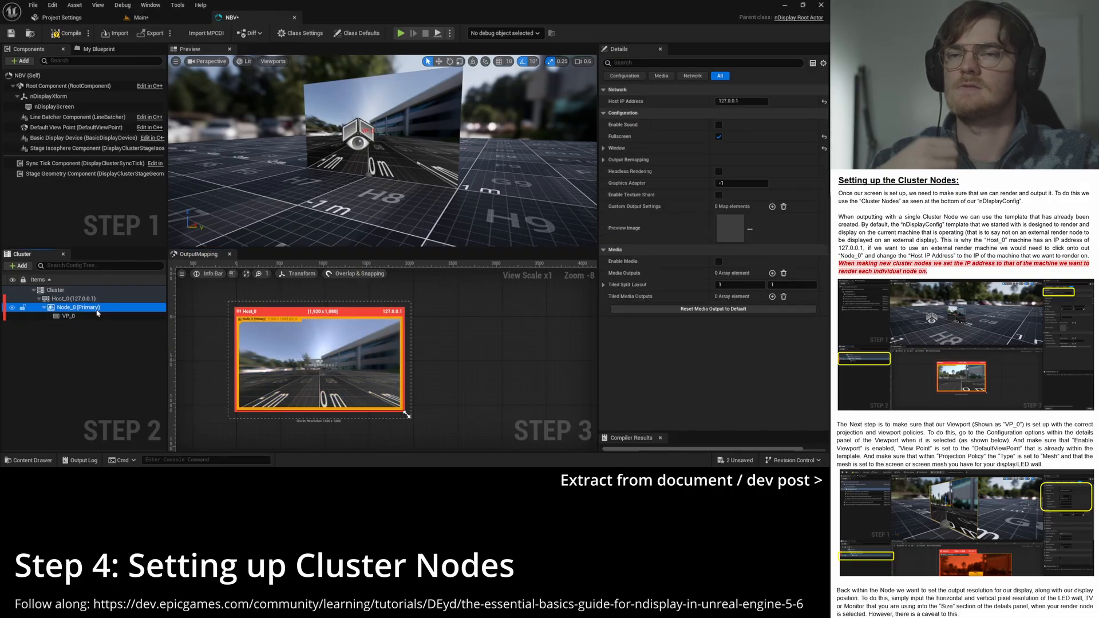
left_click(604, 149)
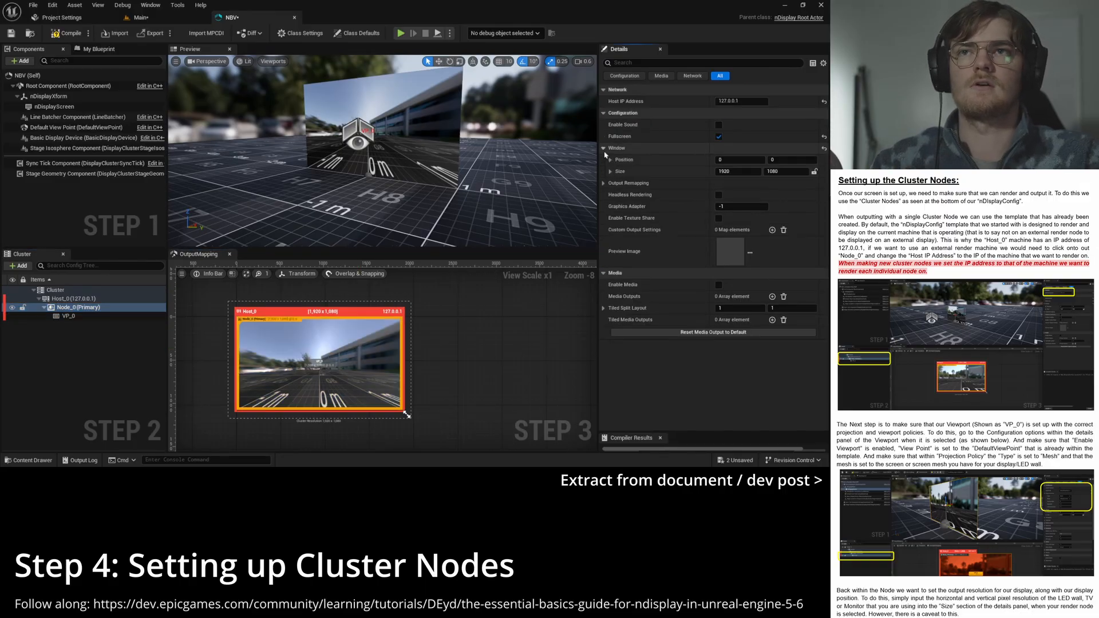
left_click(744, 161)
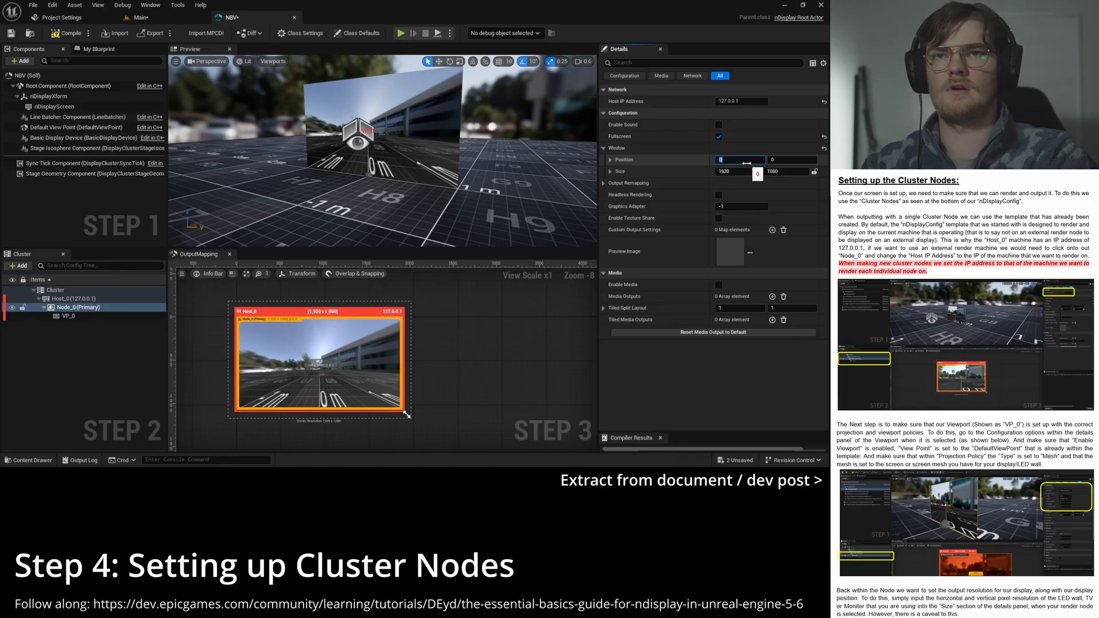
type("1920")
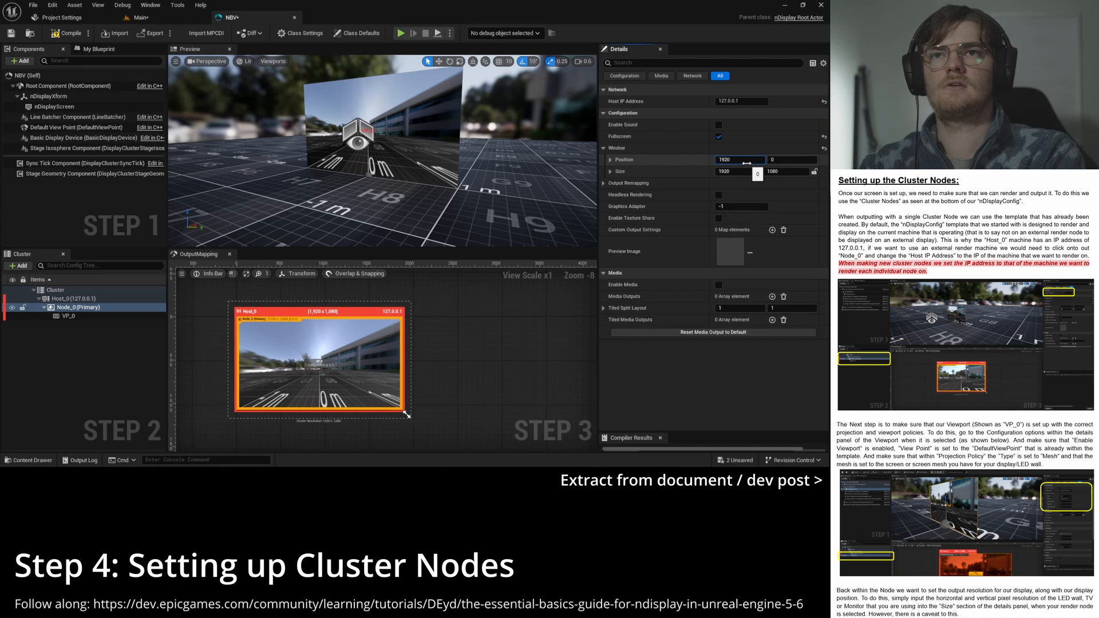
key("Return")
Step: Set the X position of Node_0's output window back to 0 and save the config
left_click(310, 356)
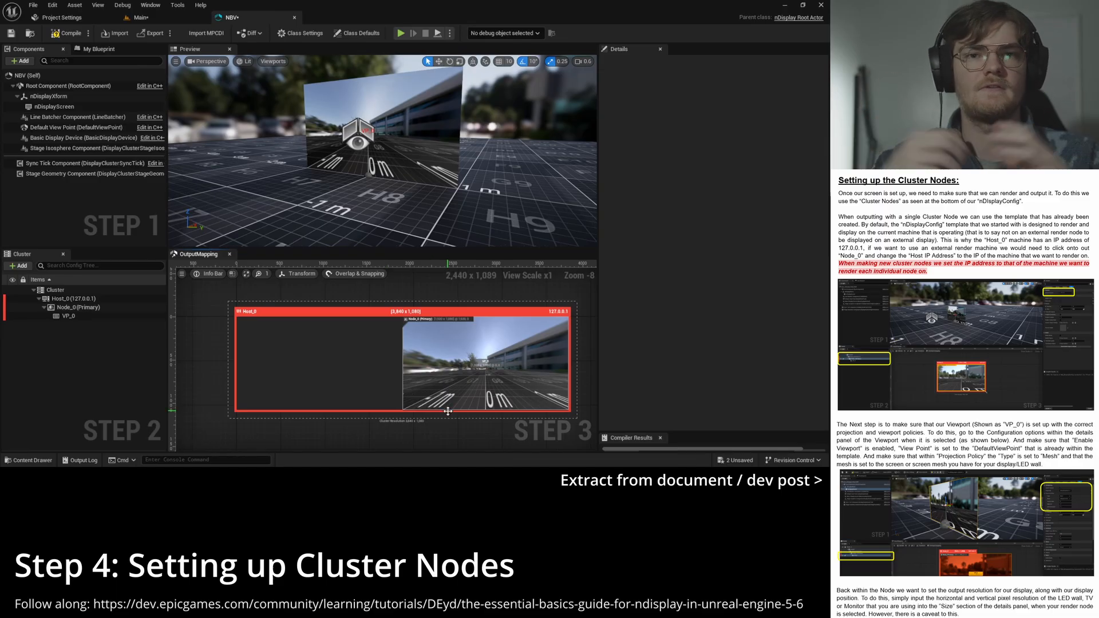
left_click(381, 383)
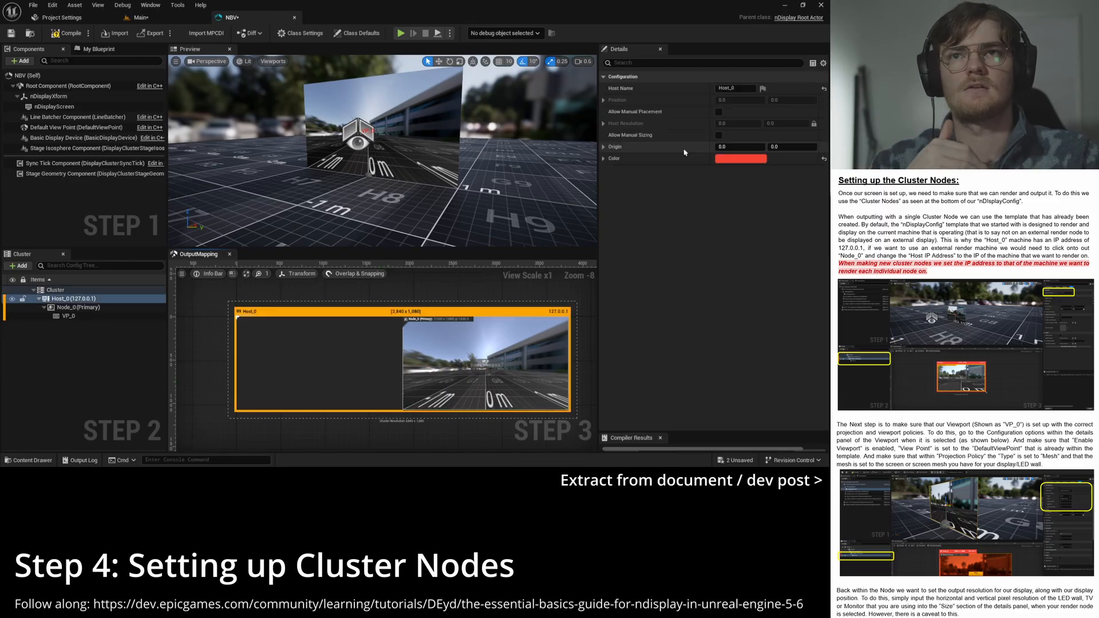
left_click(72, 308)
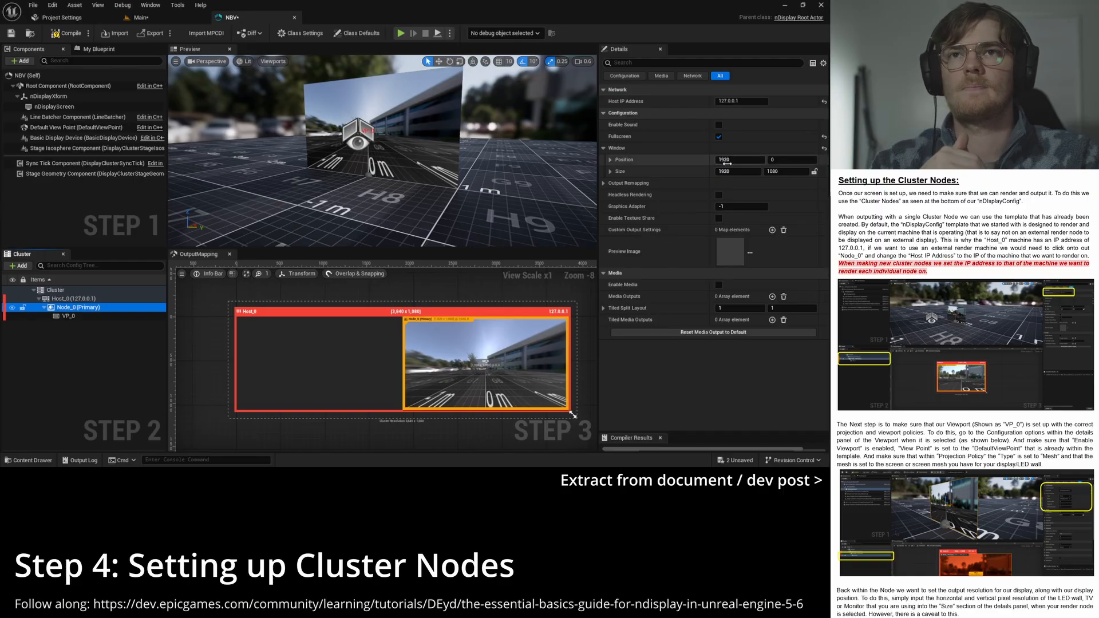
left_click(757, 162)
type("0")
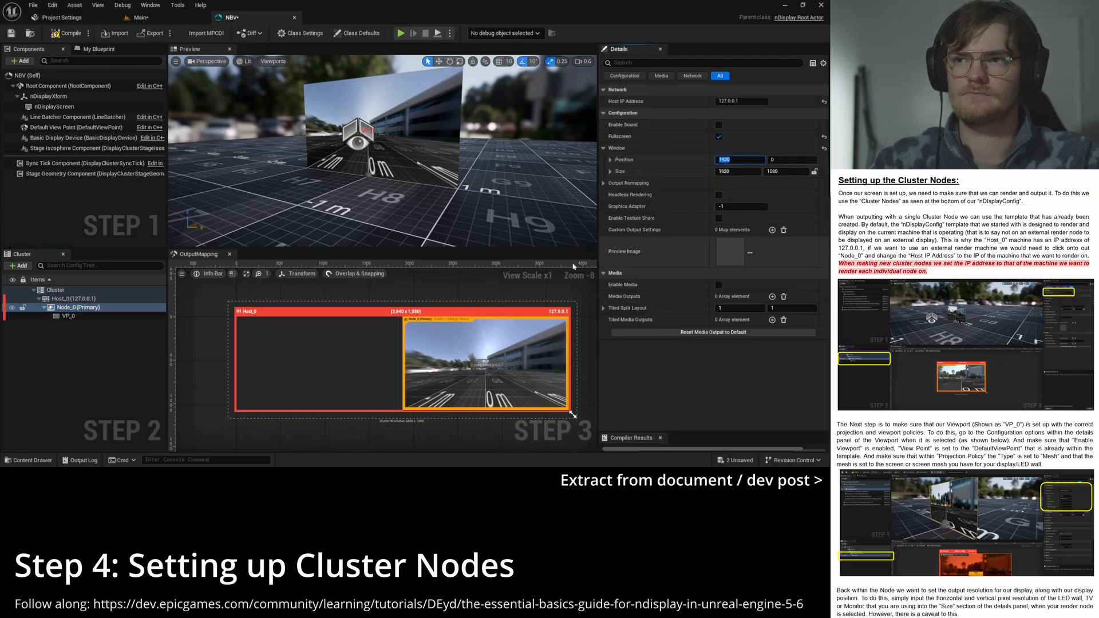
key("Return")
key("ctrl+s")
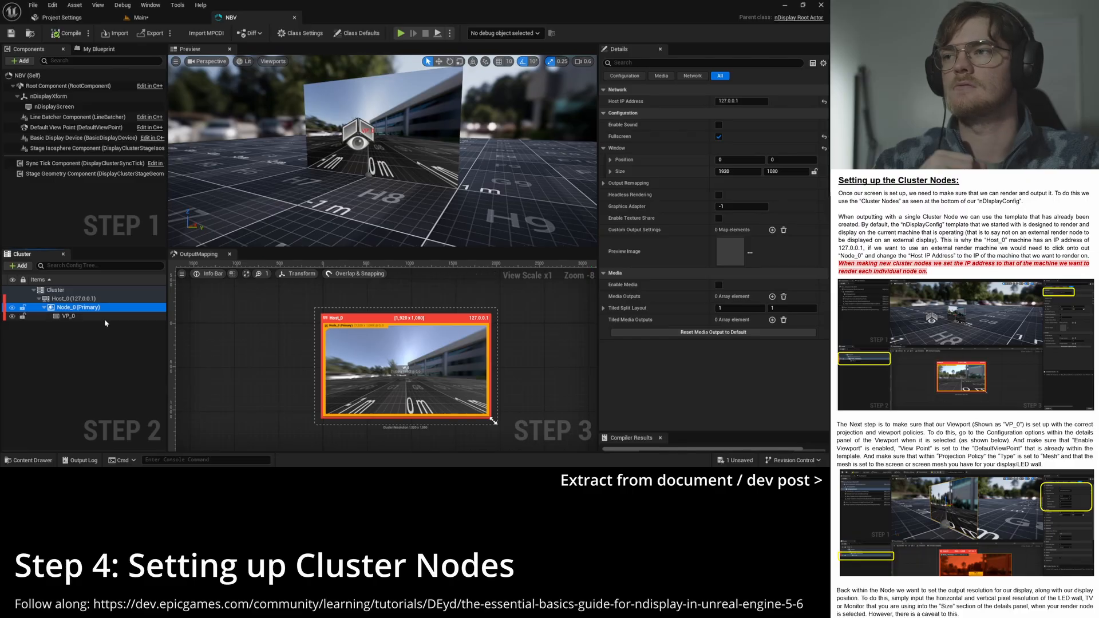
Step: Set VP_0's projection policy type to Mesh and assign nDisplayScreen as its mesh
left_click(79, 319)
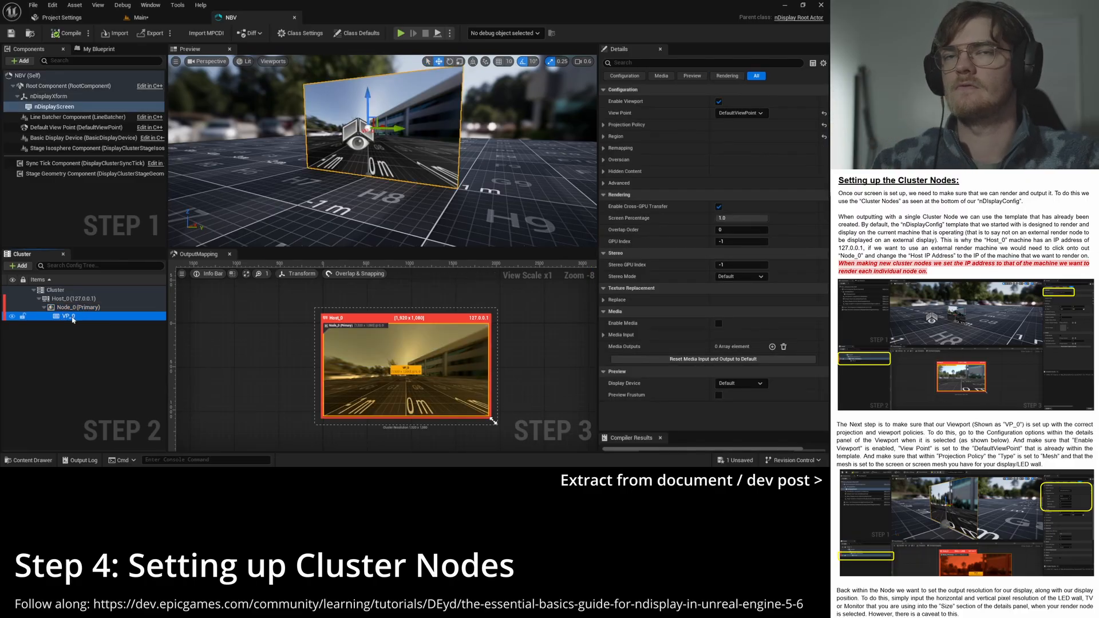
left_click(604, 125)
left_click(728, 138)
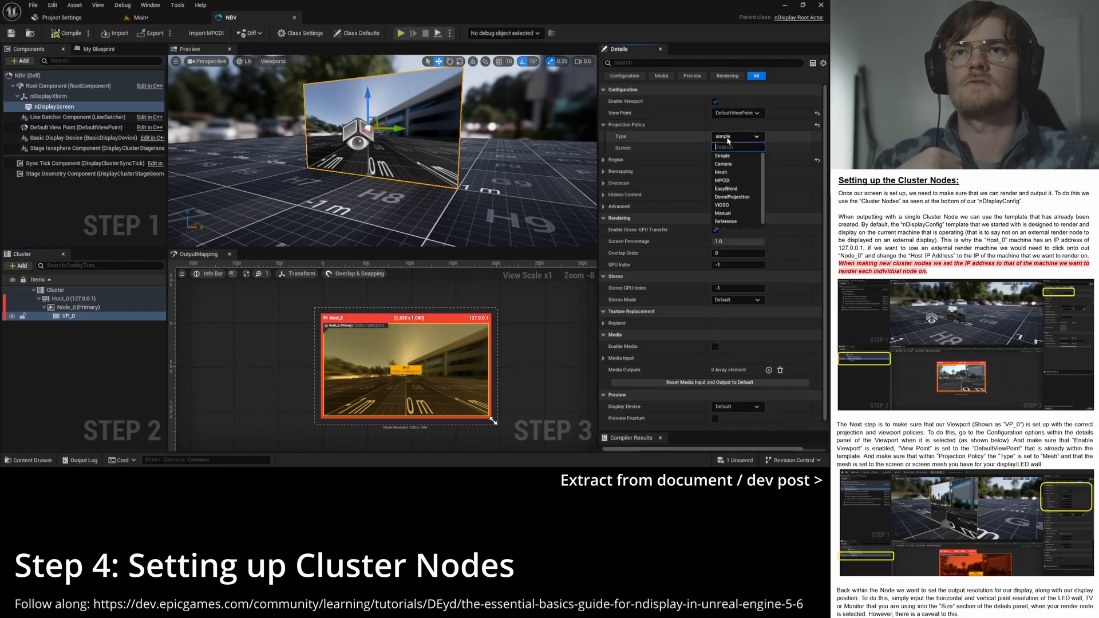
left_click(721, 173)
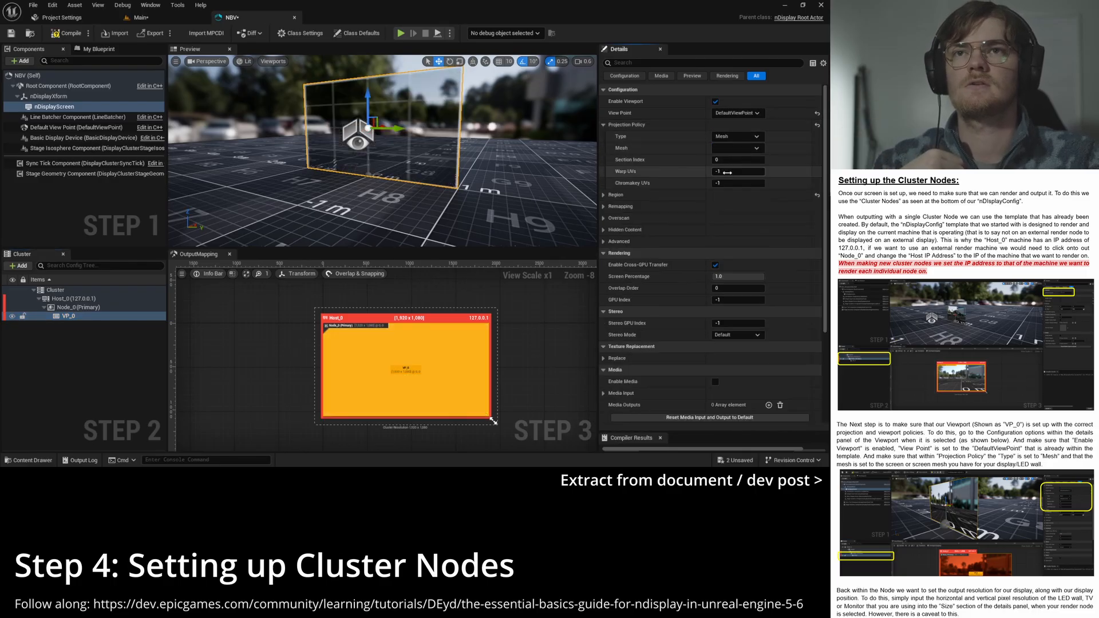
left_click(725, 149)
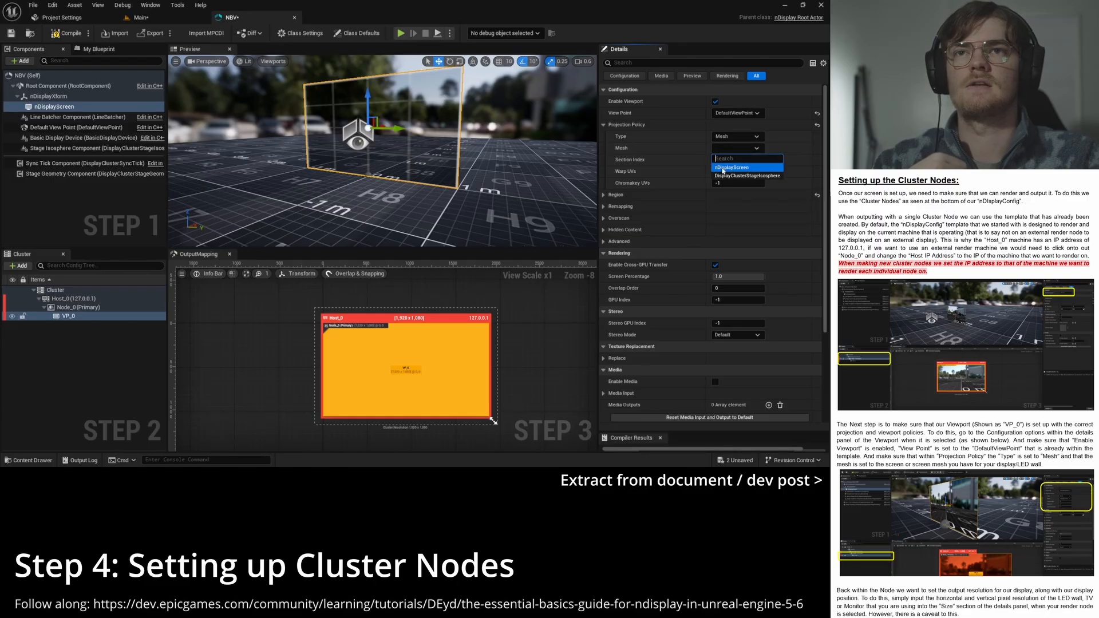
left_click(724, 168)
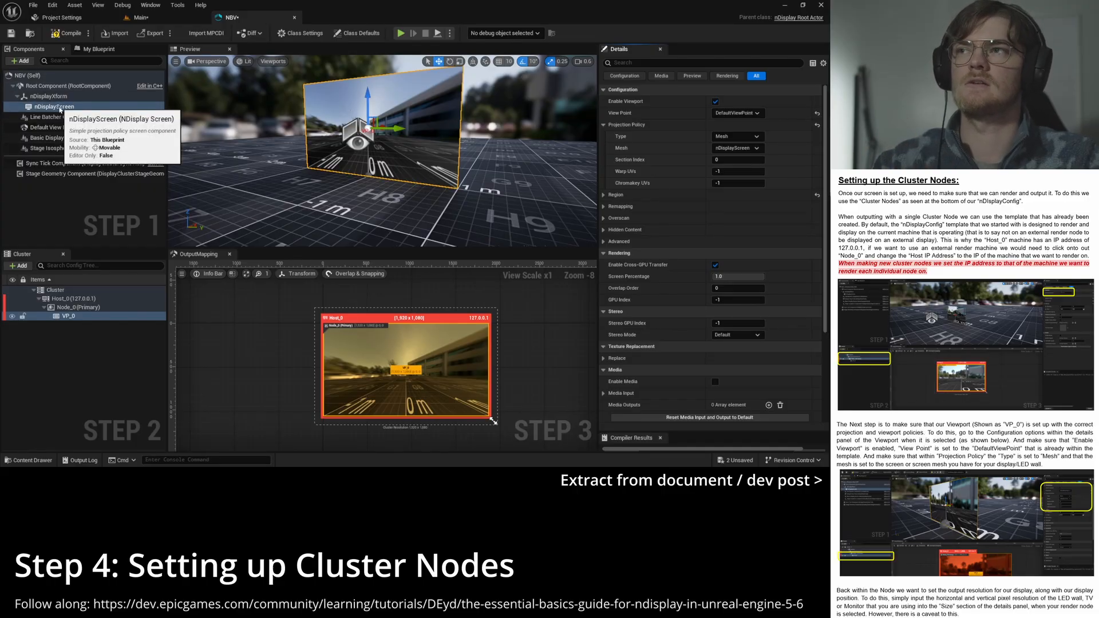
left_click(759, 149)
left_click(755, 152)
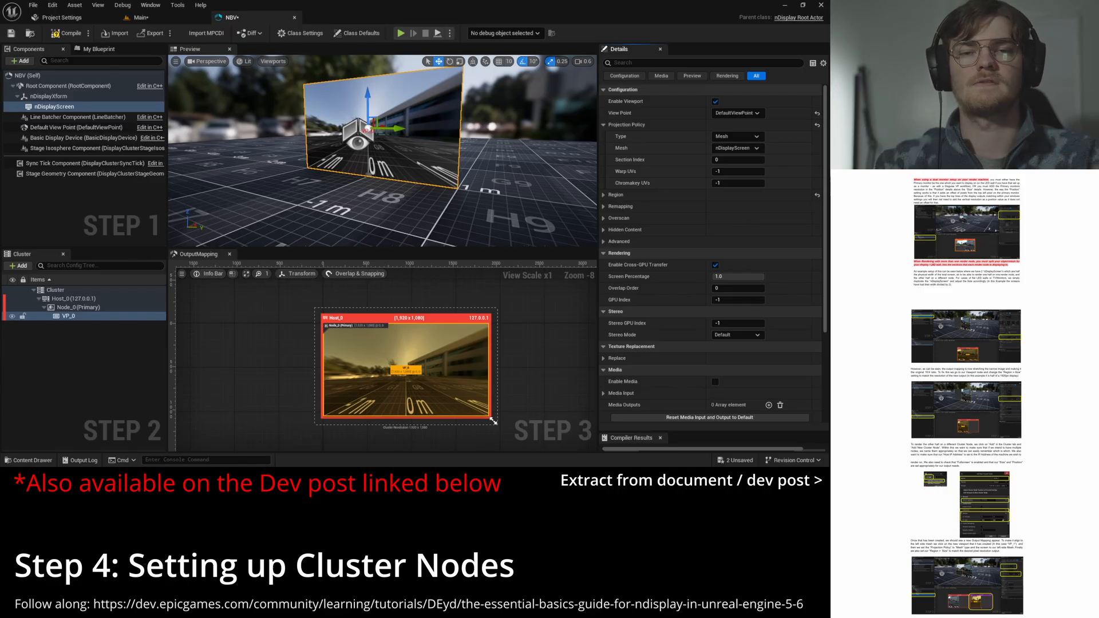
left_click(40, 351)
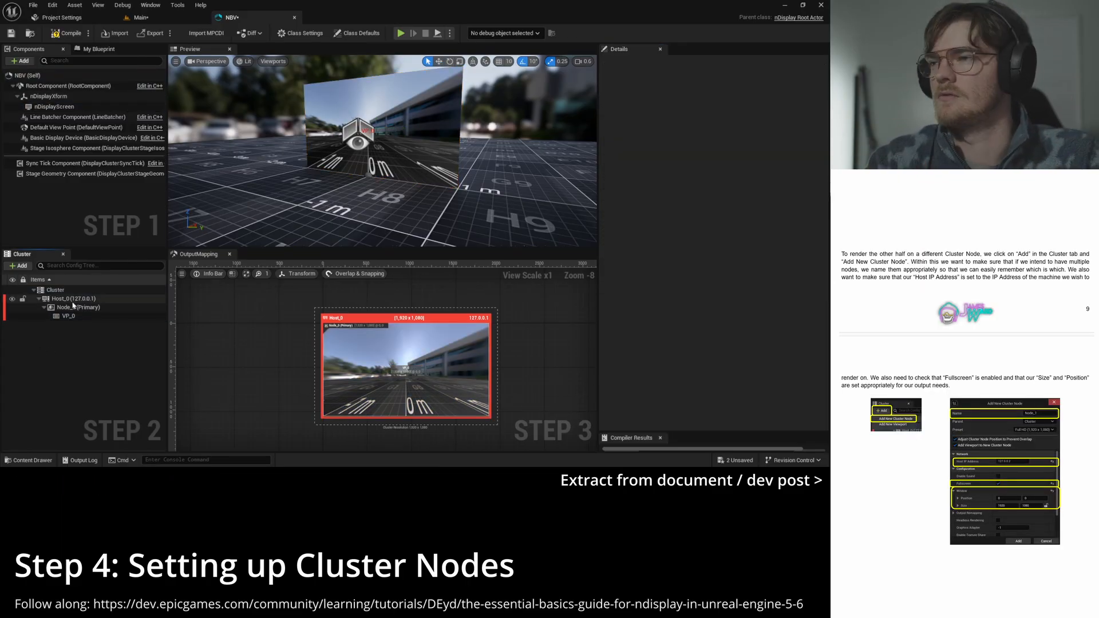
Step: Start a new cluster node under Cluster, name it NBV and keep the Full HD (1,920 x 1,080) preset
left_click(19, 265)
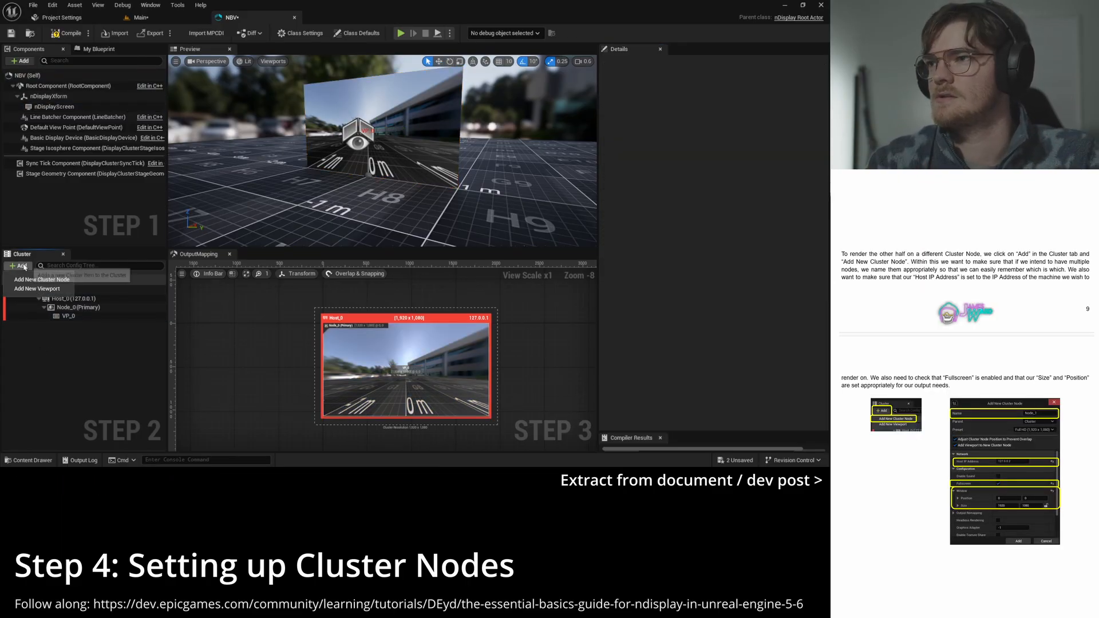
left_click(56, 280)
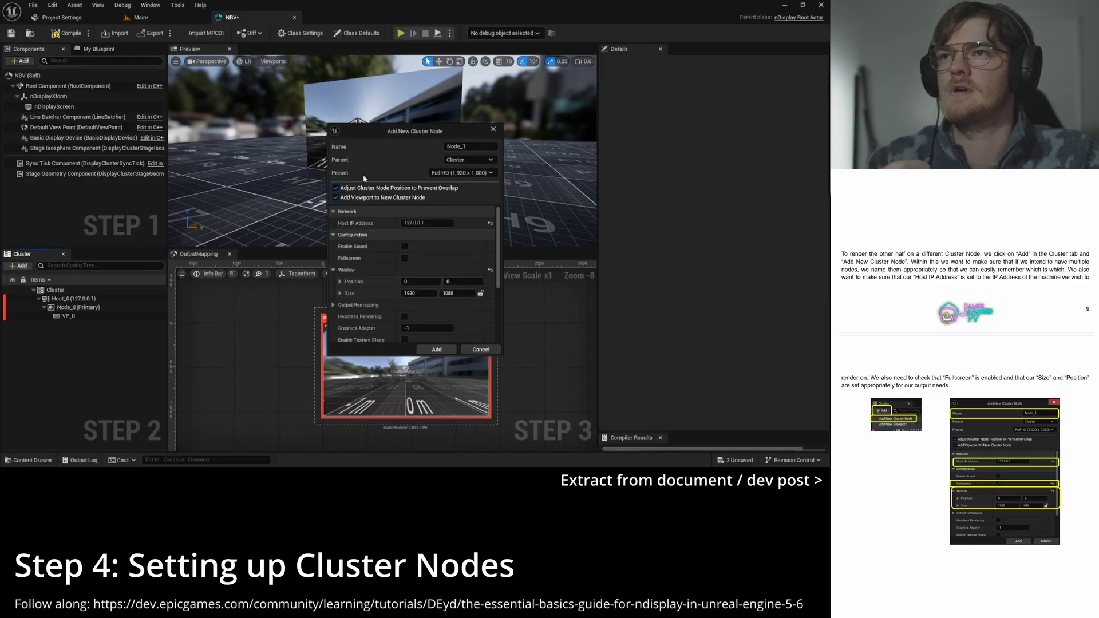
double_click(472, 149)
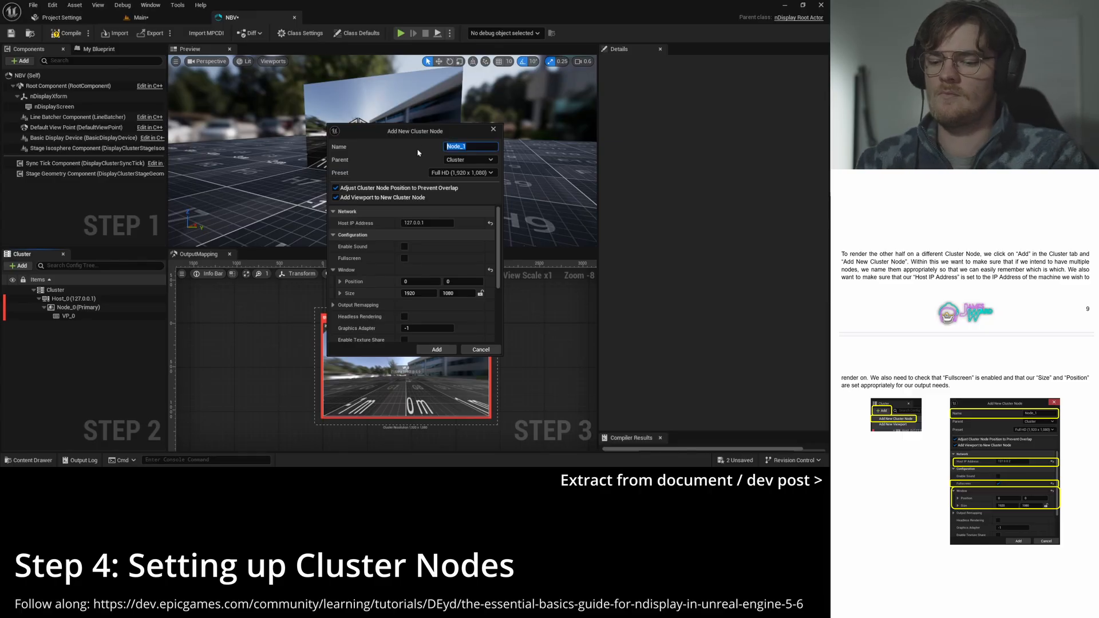
type("NBV")
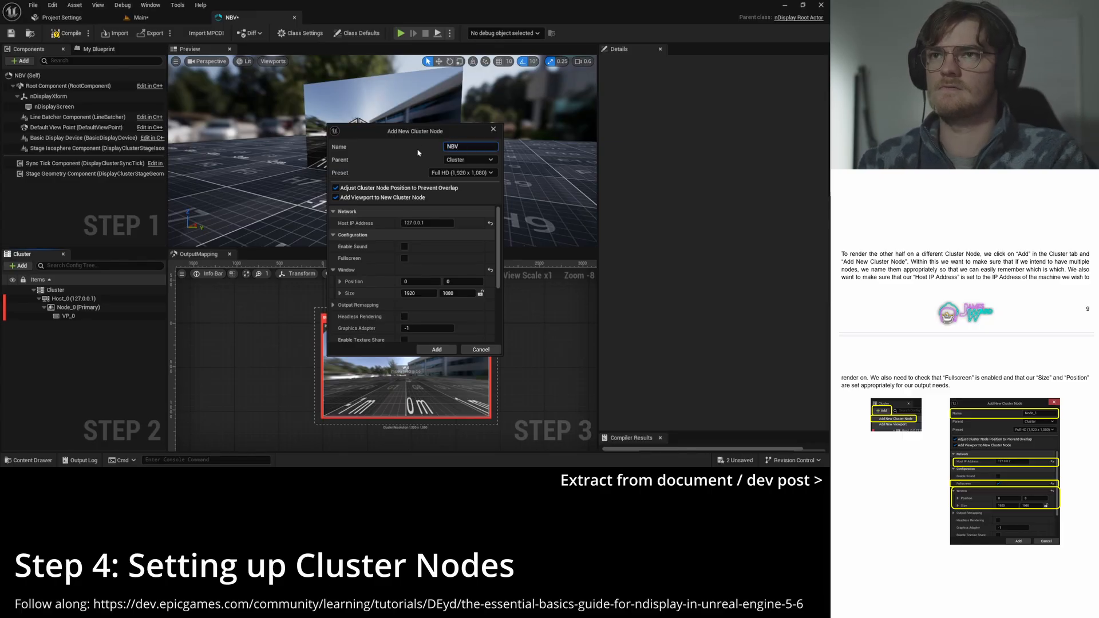
left_click(418, 158)
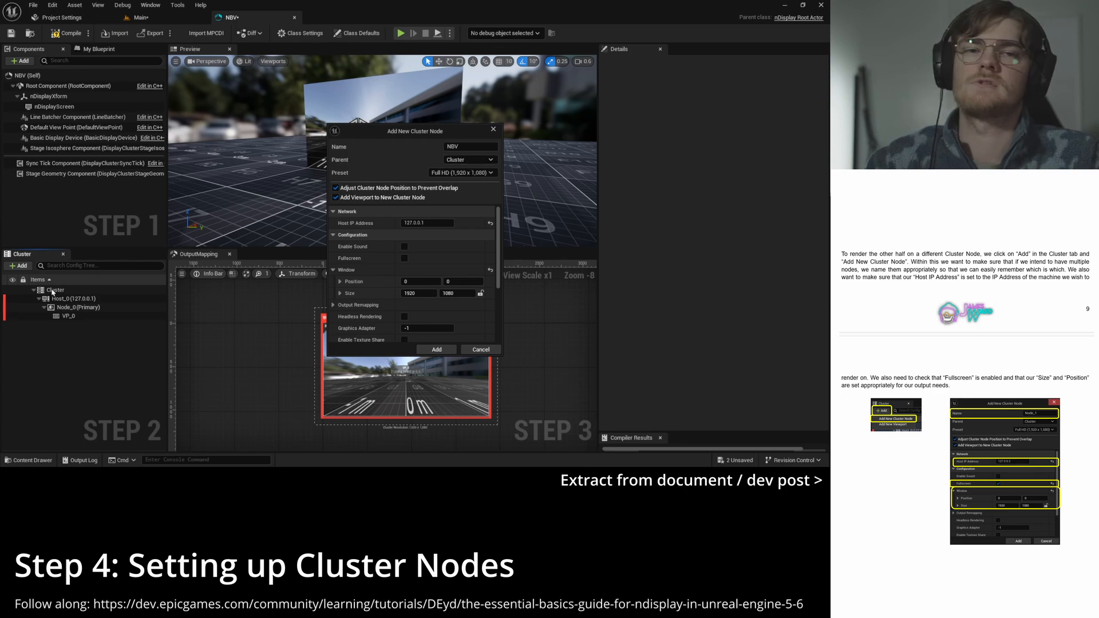
left_click(446, 173)
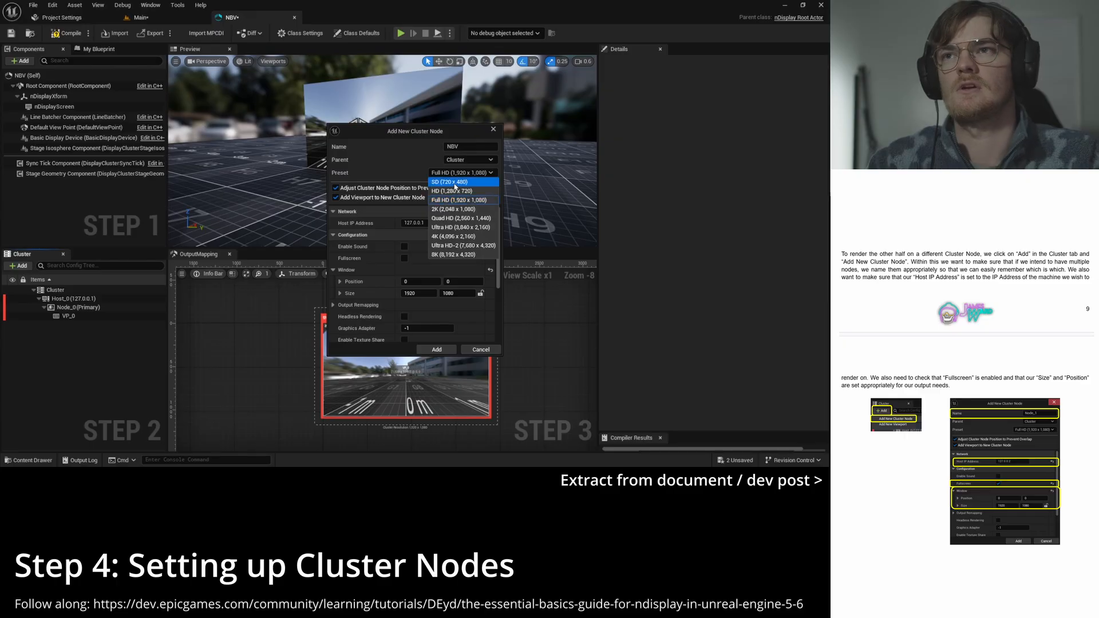
left_click(398, 175)
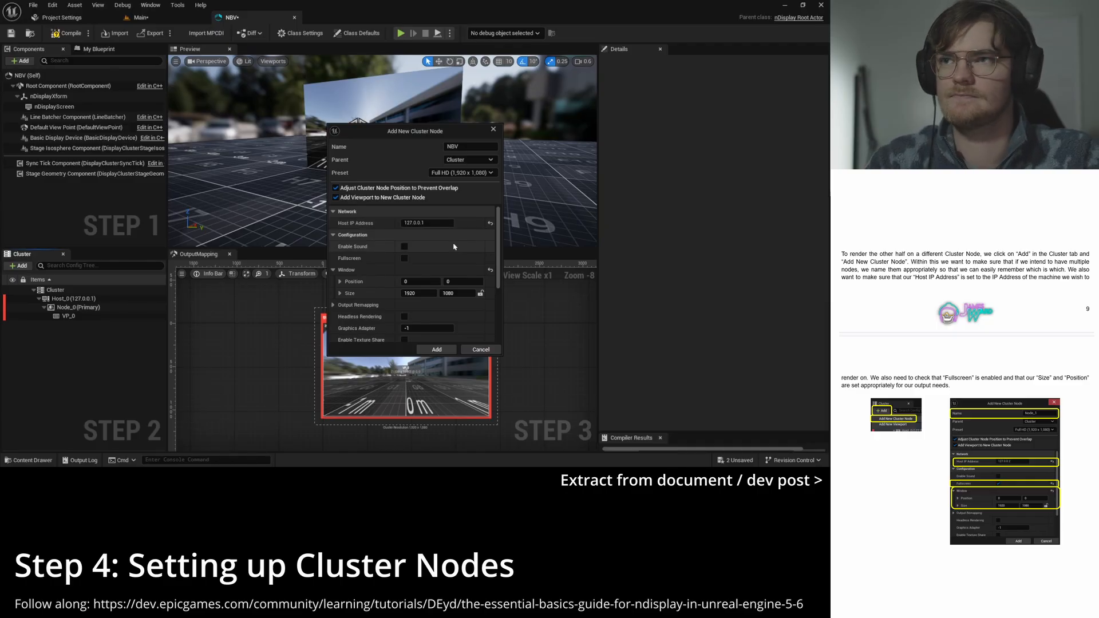
Step: Enable Fullscreen for the new NBV cluster node and add it to the cluster with its viewport
left_click(405, 259)
scroll(452, 265, "down", 1)
scroll(452, 266, "down", 2)
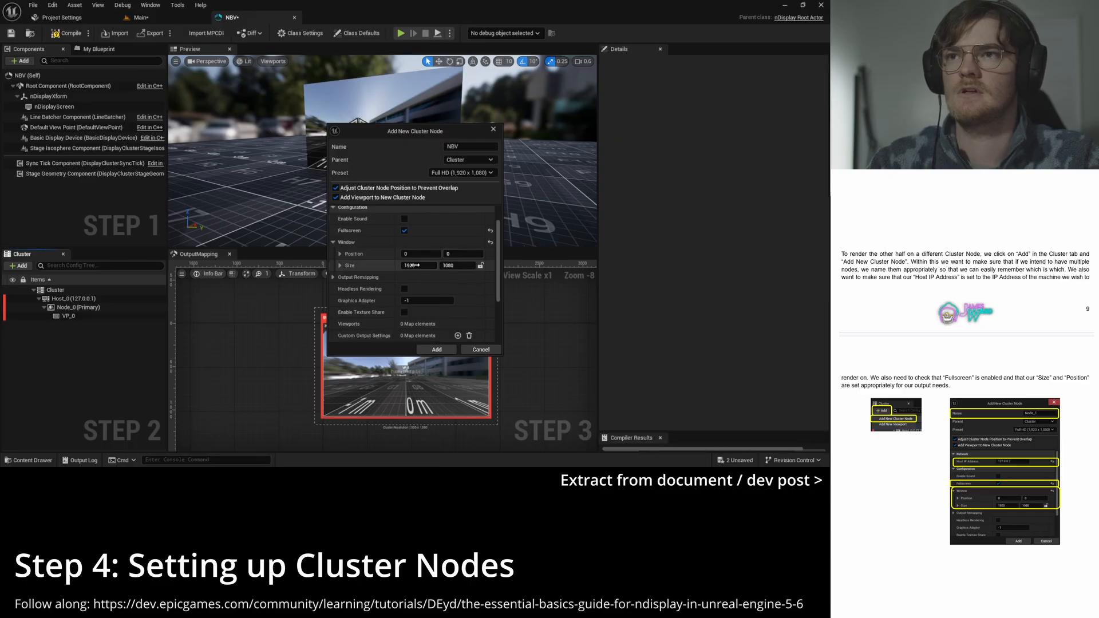
scroll(439, 298, "down", 3)
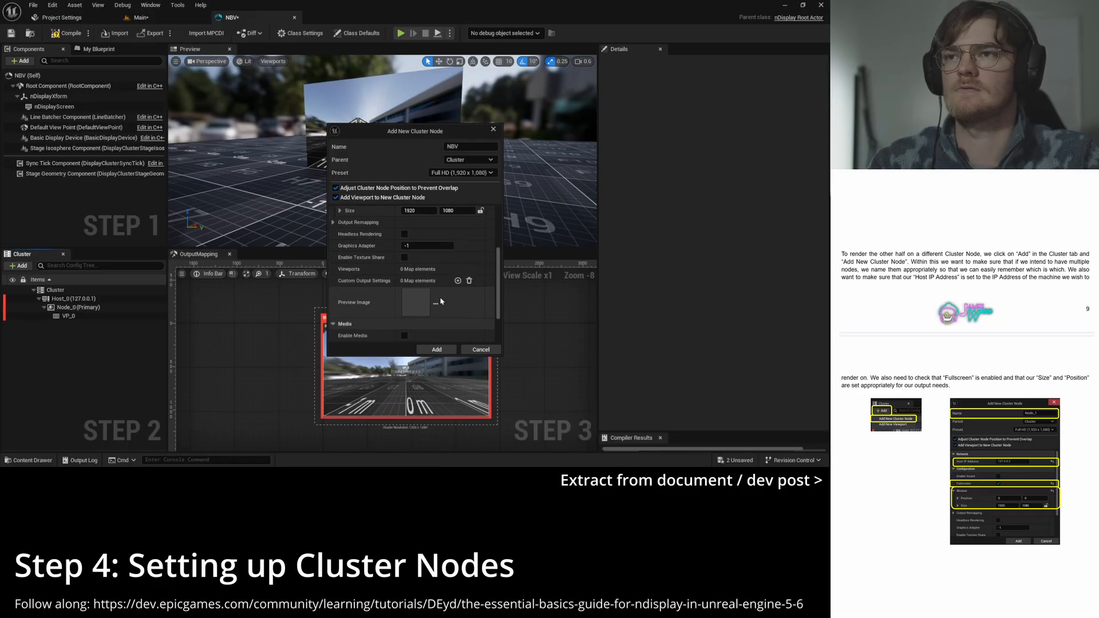
left_click(436, 349)
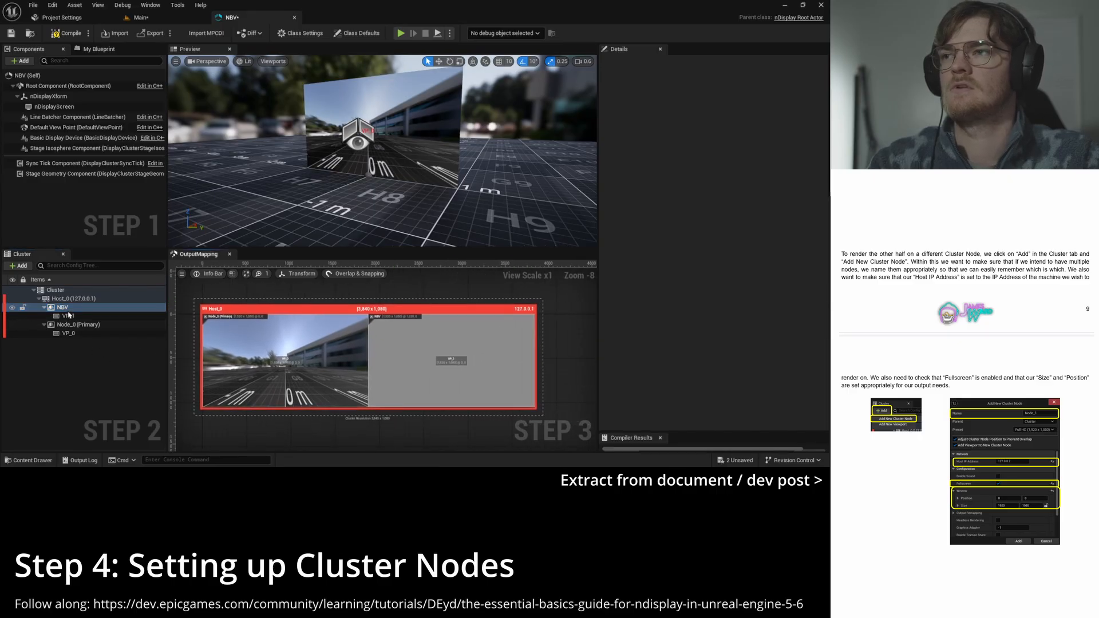
Step: Set the NBV cluster node's host IP address to 127.0.0.2 and inspect the separate hosts in the output mapping
left_click(400, 339)
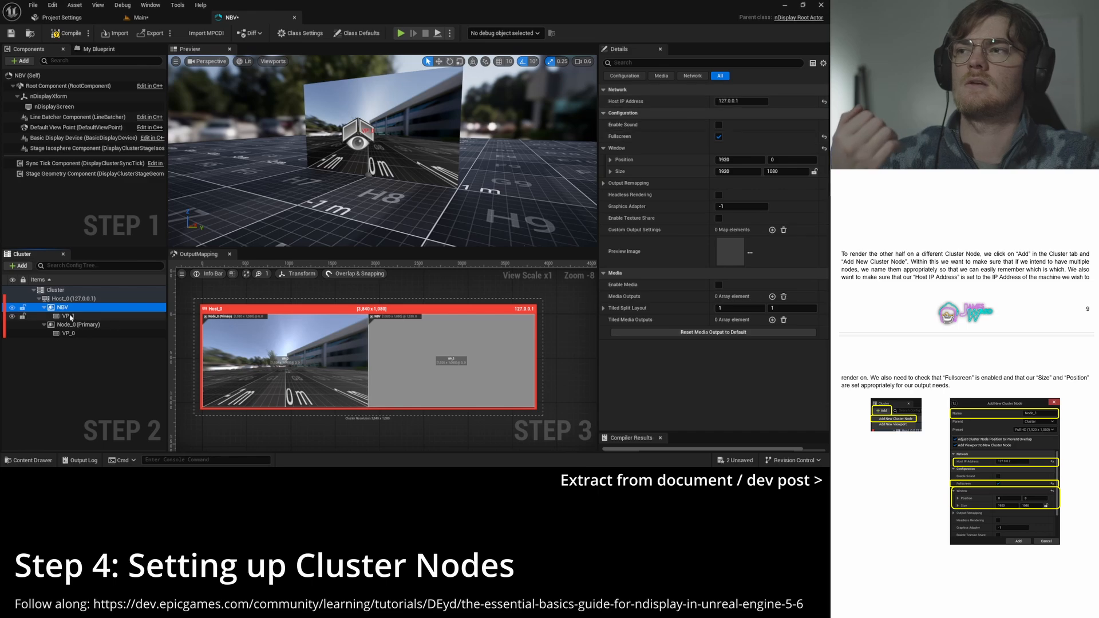
left_click(86, 324)
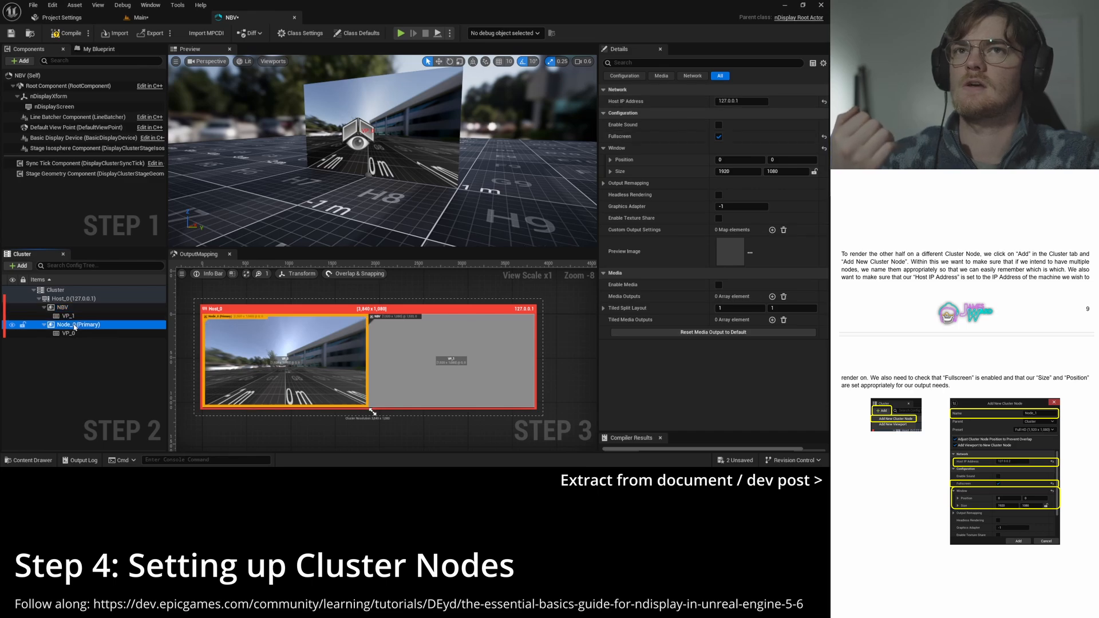
left_click(101, 310)
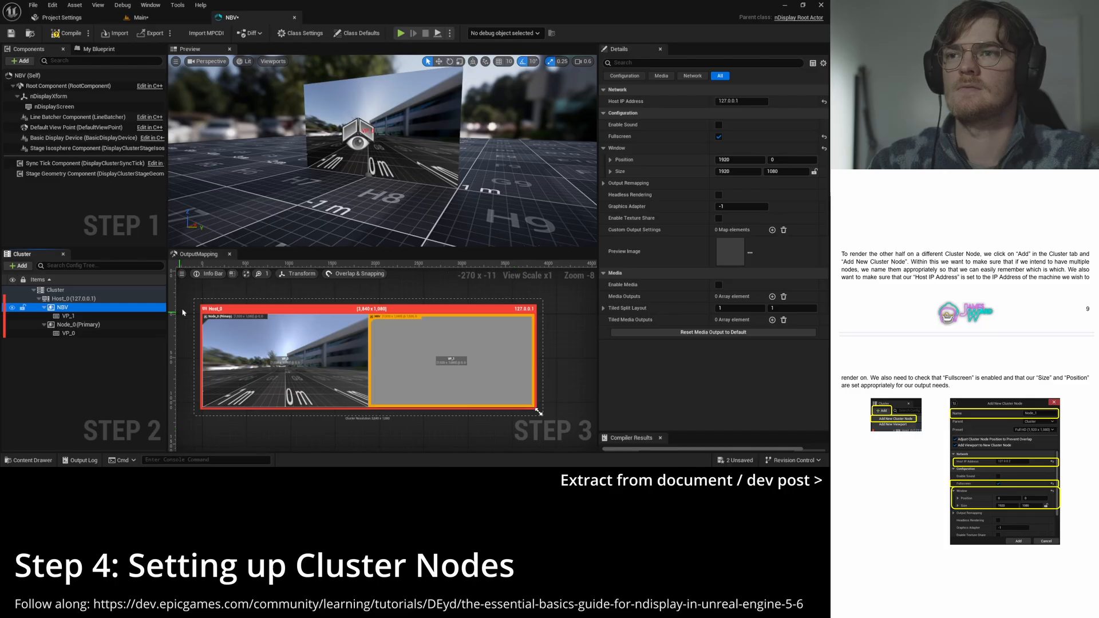
left_click(744, 101)
key("BackSpace")
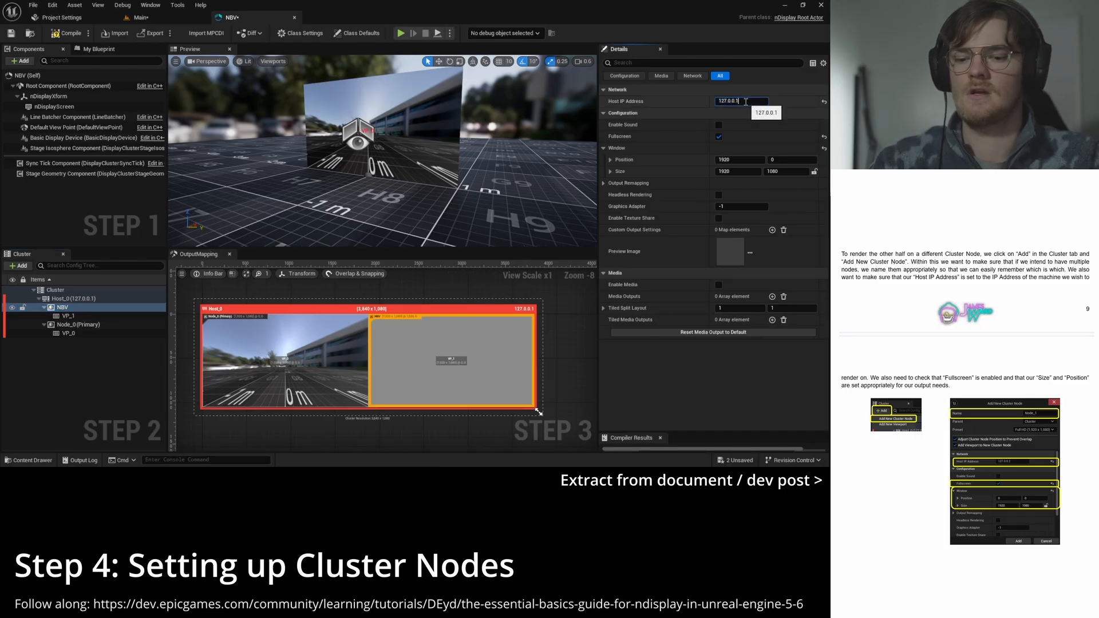
type("2")
key("Return")
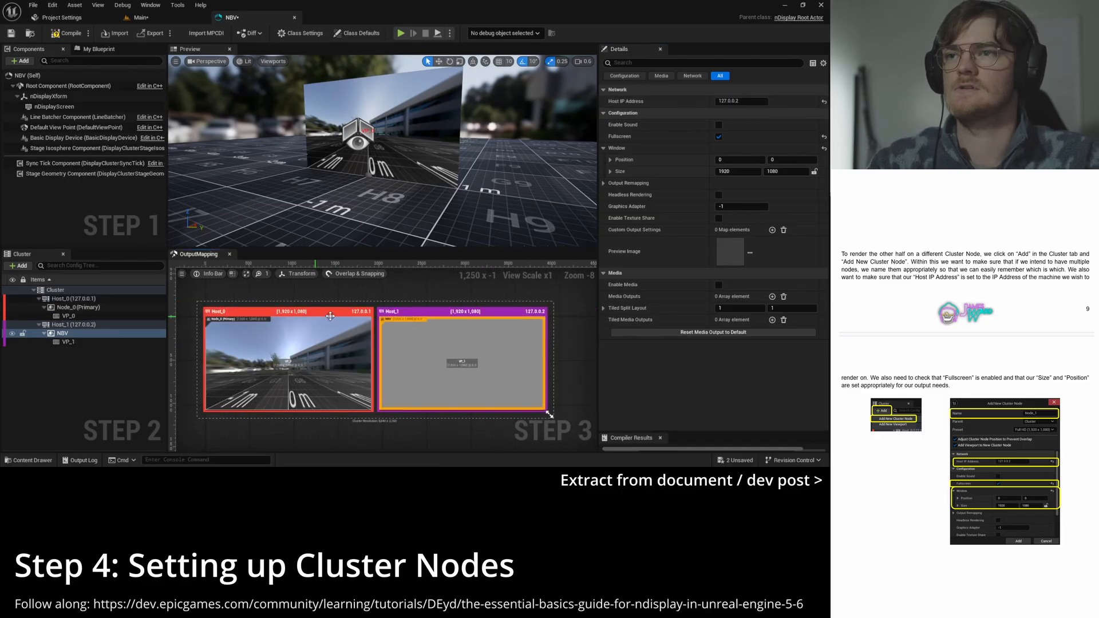
left_click(389, 304)
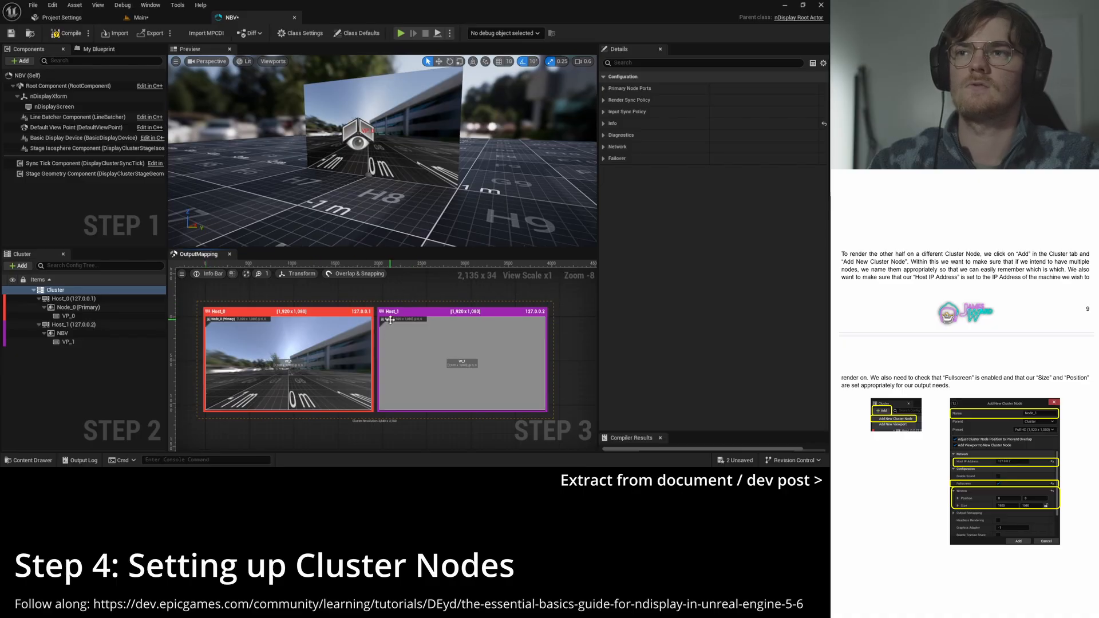
scroll(386, 319, "up", 5)
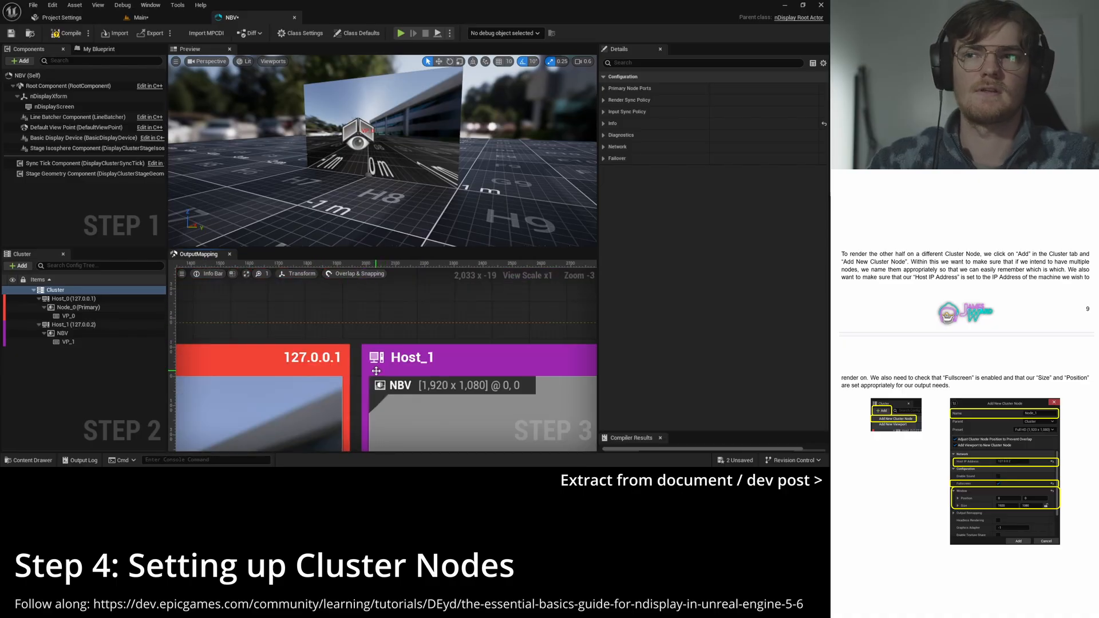
scroll(376, 370, "down", 6)
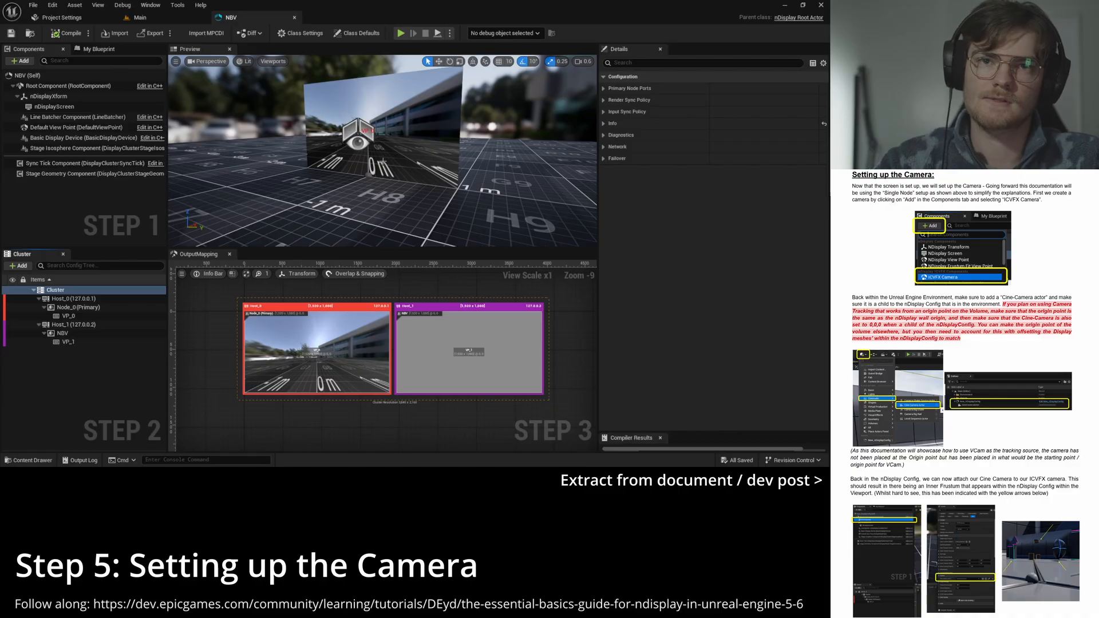
Step: Switch to the Main level and add a Cine Camera Actor to the scene
left_click(141, 18)
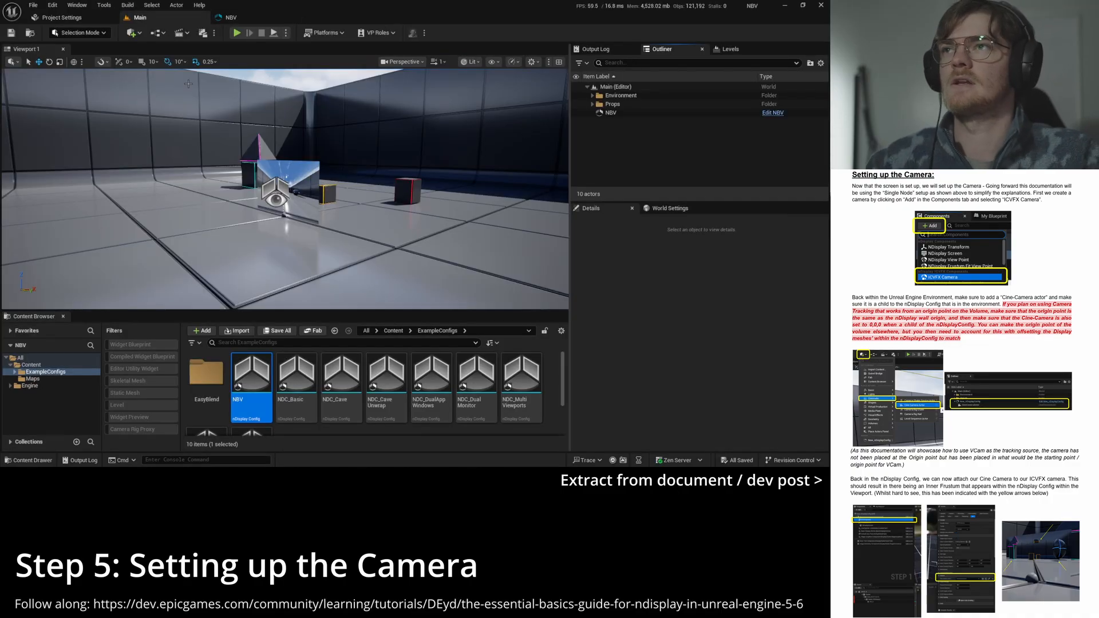
left_click(140, 34)
mouse_move(163, 134)
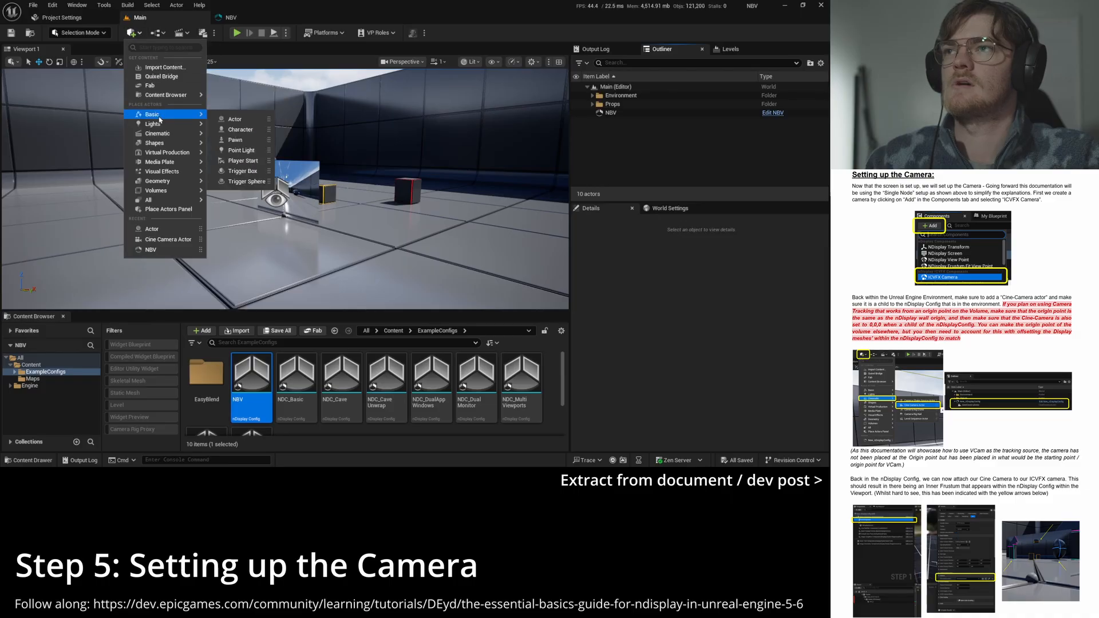
left_click(235, 149)
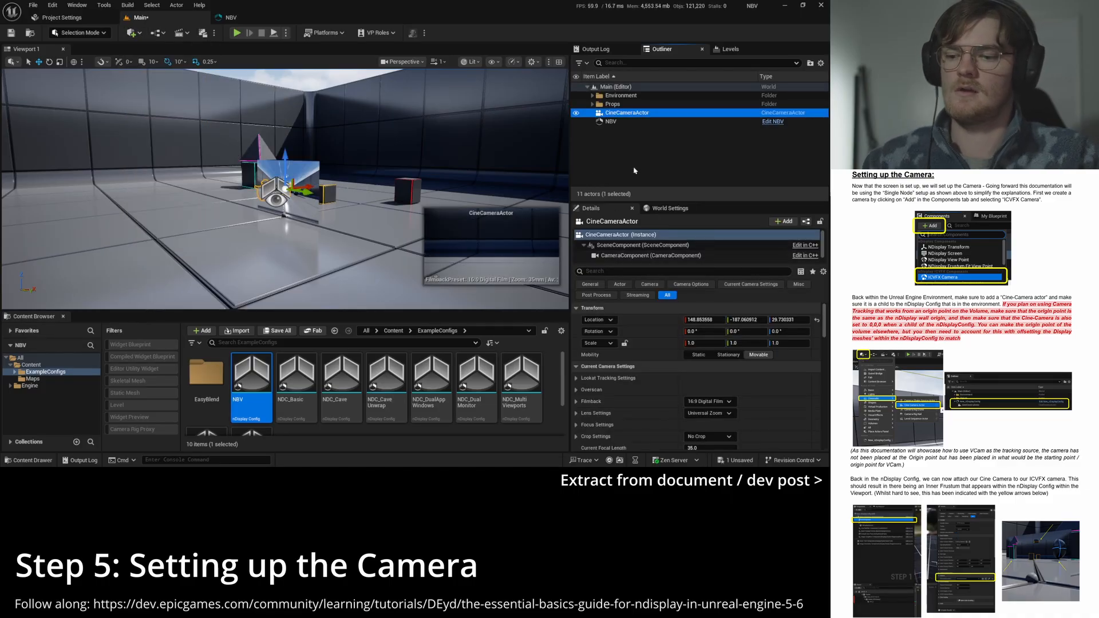
Step: Rename the new Cine Camera Actor to NBVC
key("F2")
type("NV")
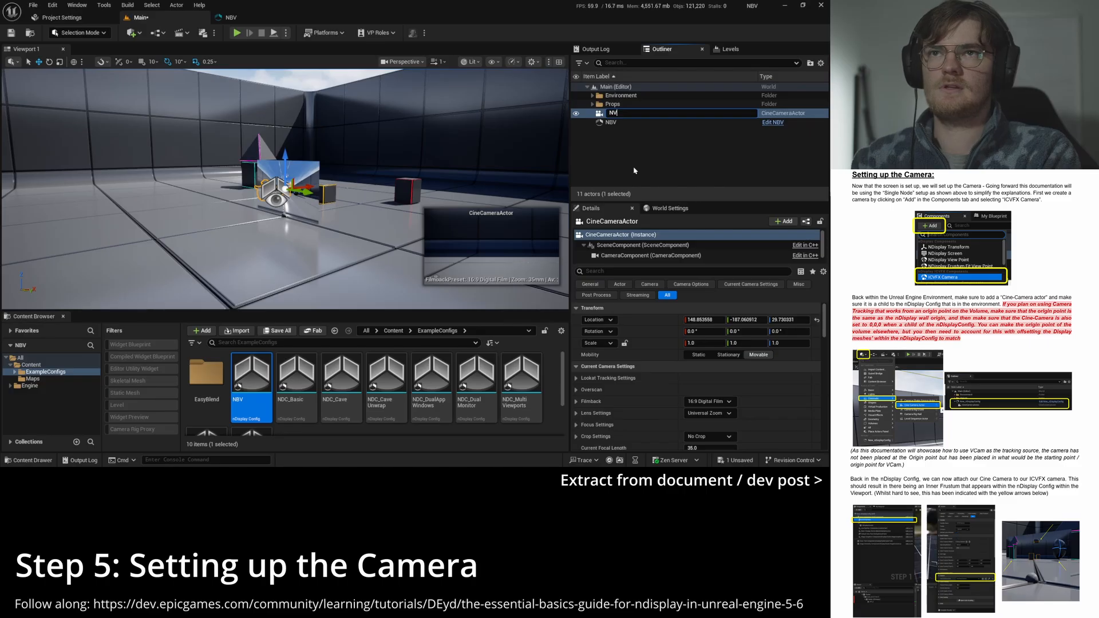
key("BackSpace")
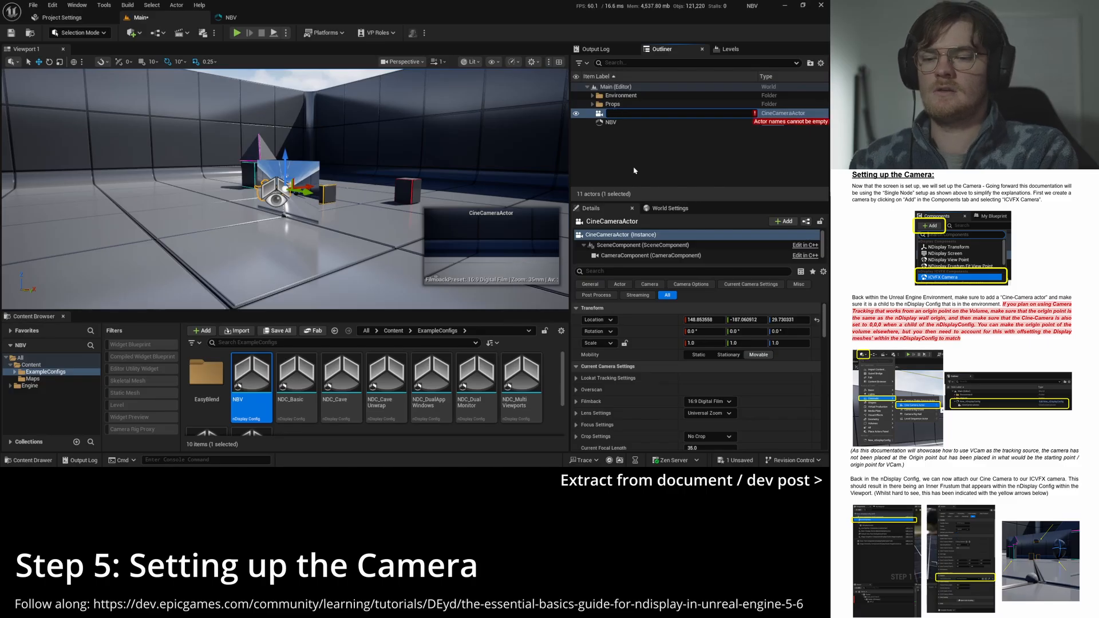
type("BV")
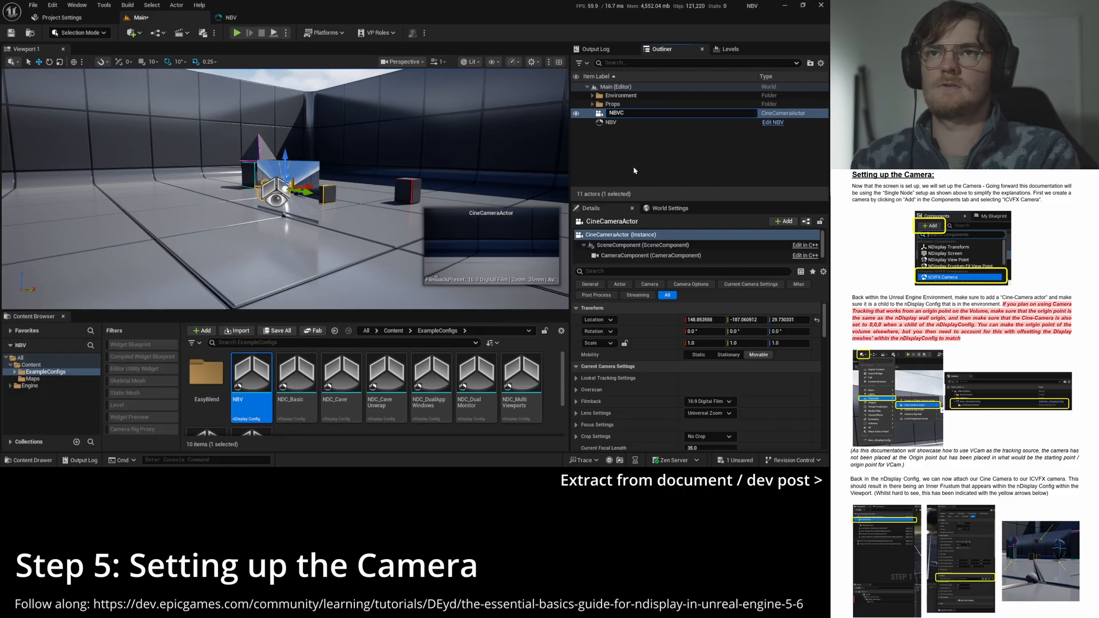
type("C")
key("Return")
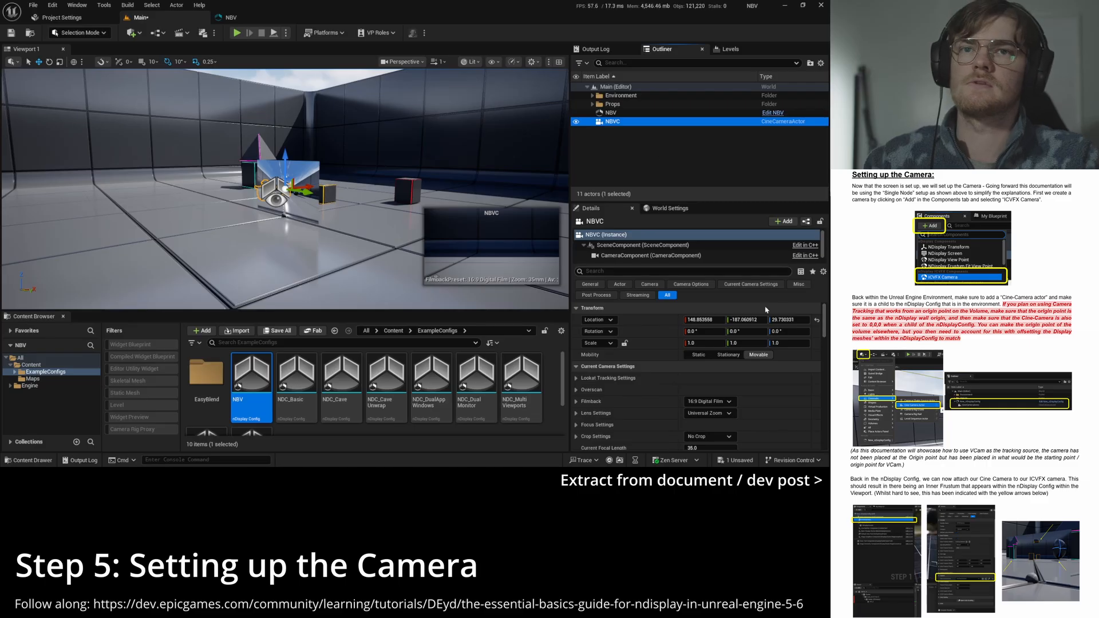
Step: Parent the NBVC camera to the NBV config actor, reset its location to 0, 0, 0 and save the level
left_click(817, 320)
left_click_drag(612, 123, 630, 113)
left_click(817, 320)
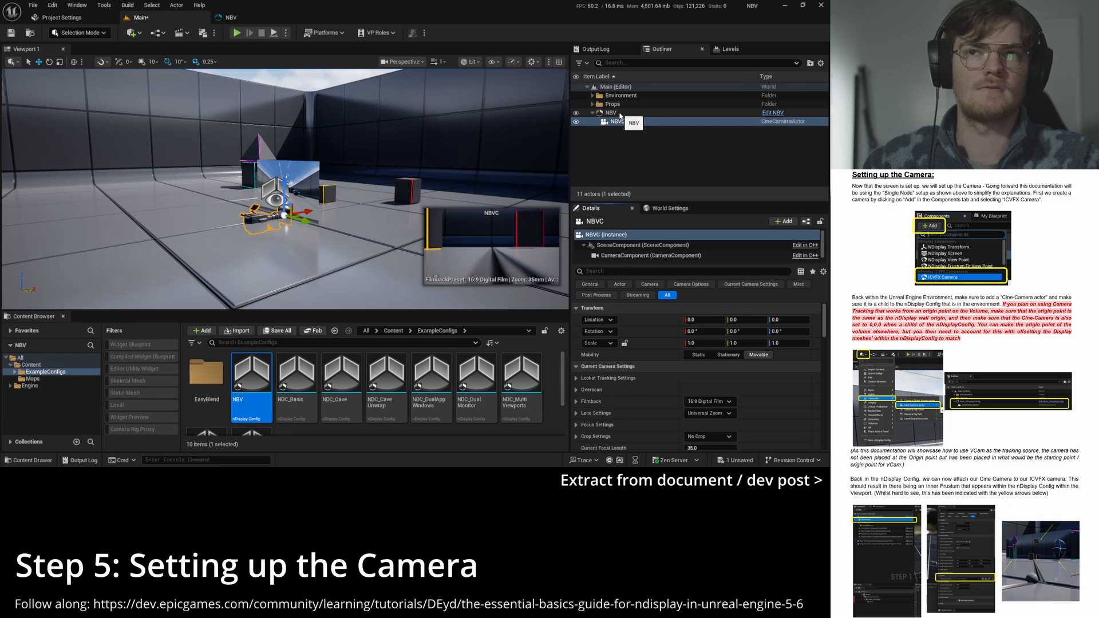
key("f")
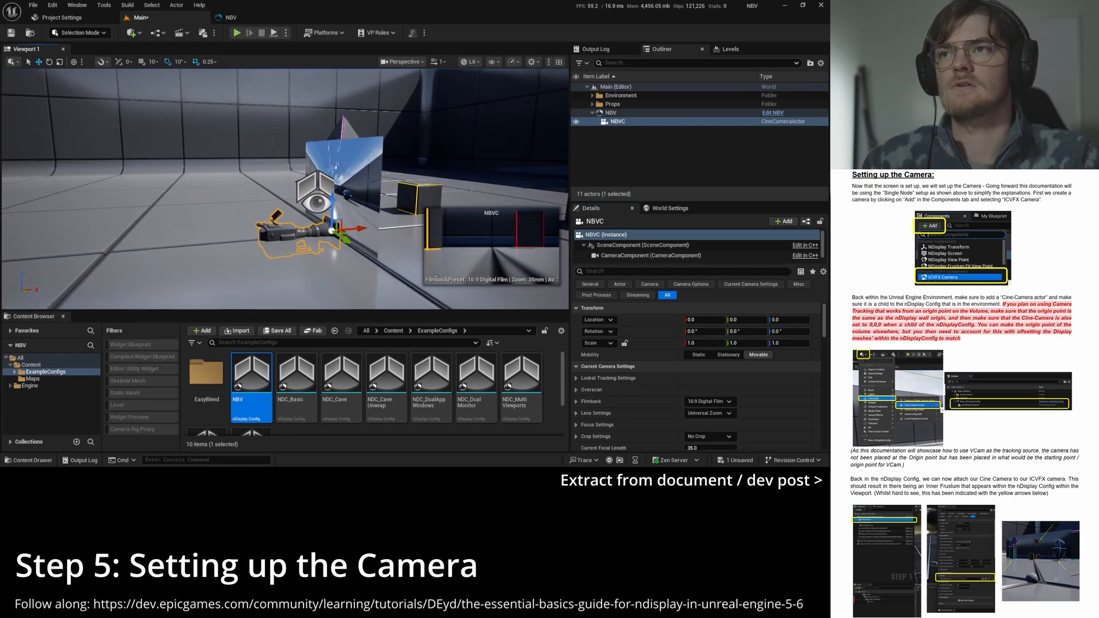
left_click_drag(289, 207, 332, 206, "alt")
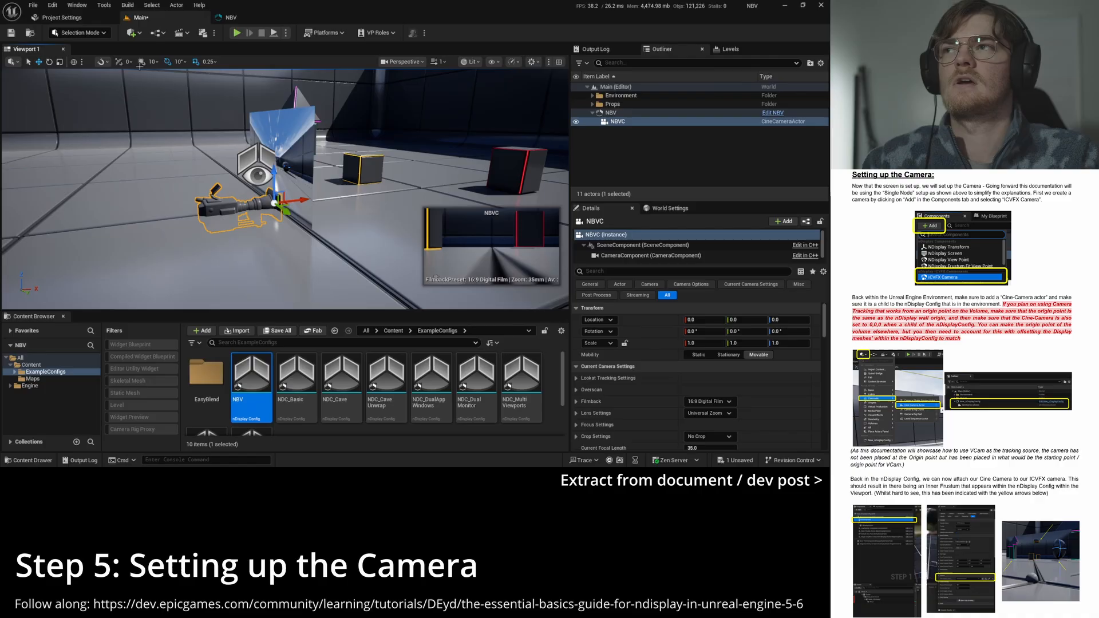
left_click(11, 33)
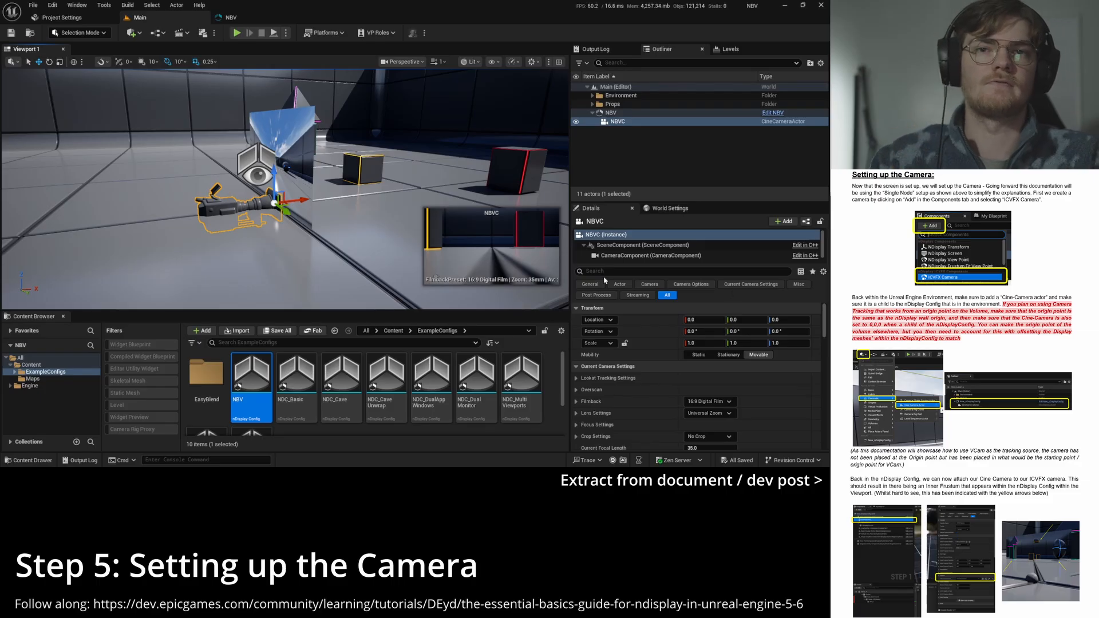
Step: Move the NBVC camera back and up to about X -327, Z 57 and save the level
key("f")
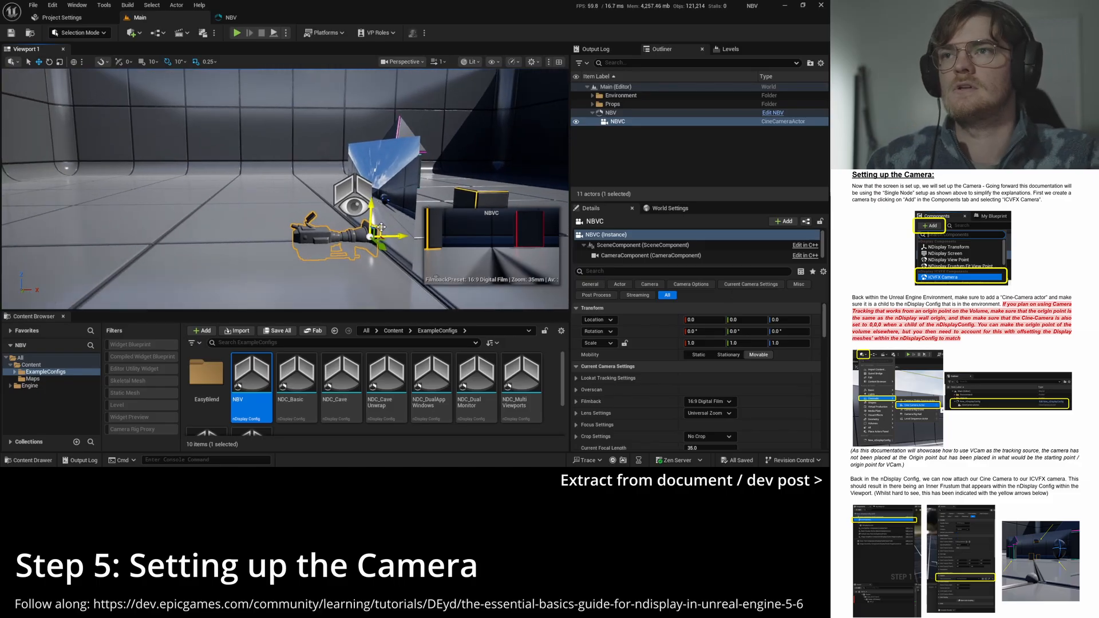
left_click_drag(381, 226, 314, 183)
left_click_drag(247, 175, 85, 180)
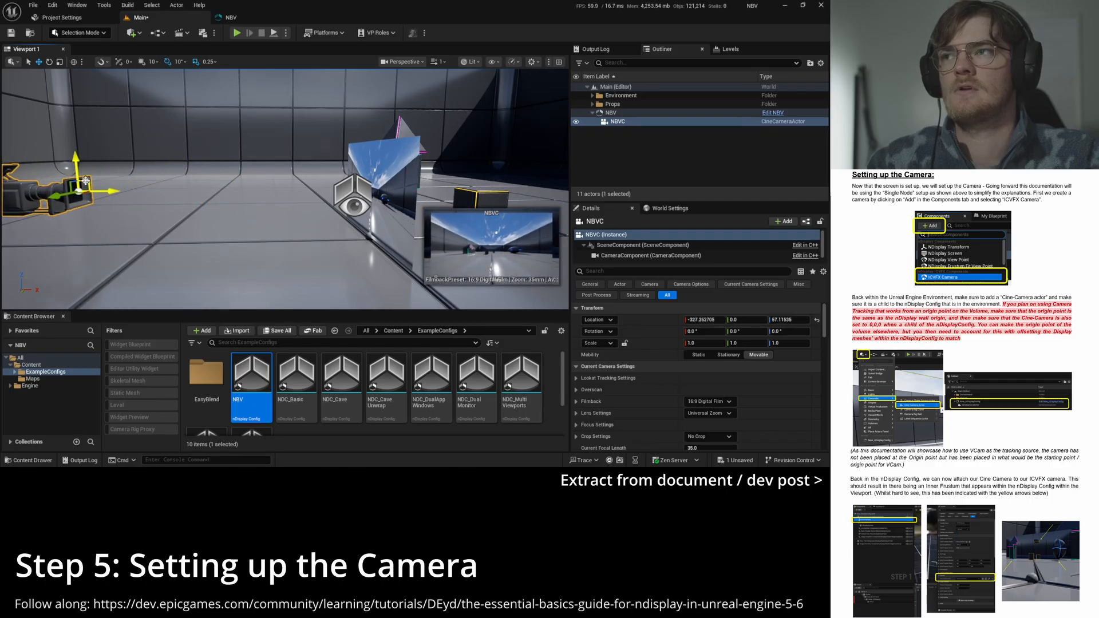
key("f")
key("ctrl+s")
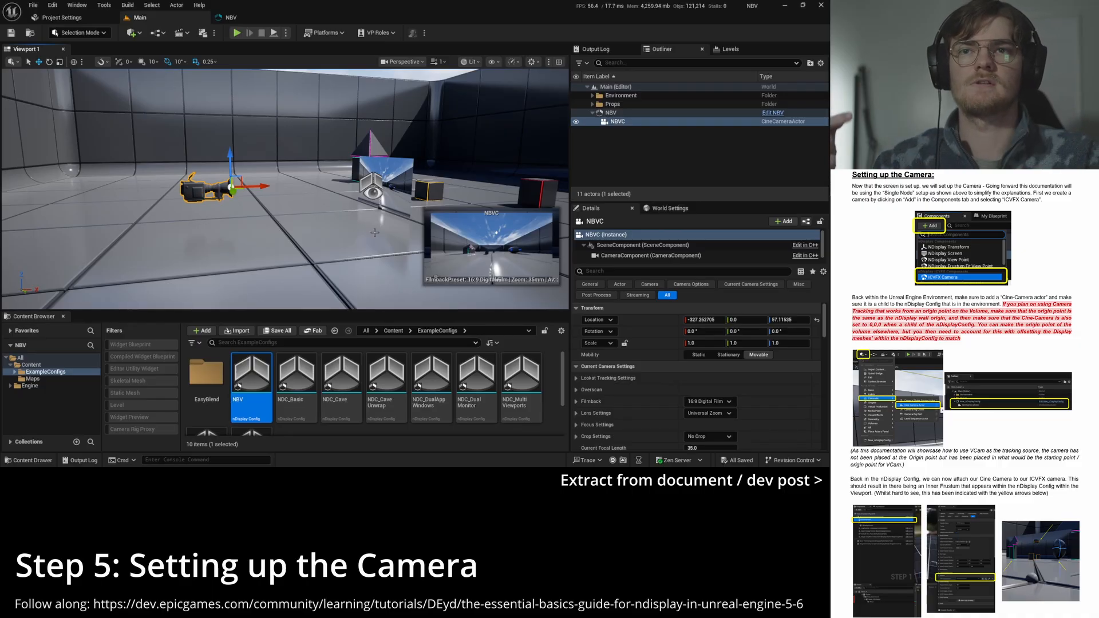
Step: Move the NBVC camera closer to the nDisplay screen, to about X -209, Z 58
left_click(705, 319)
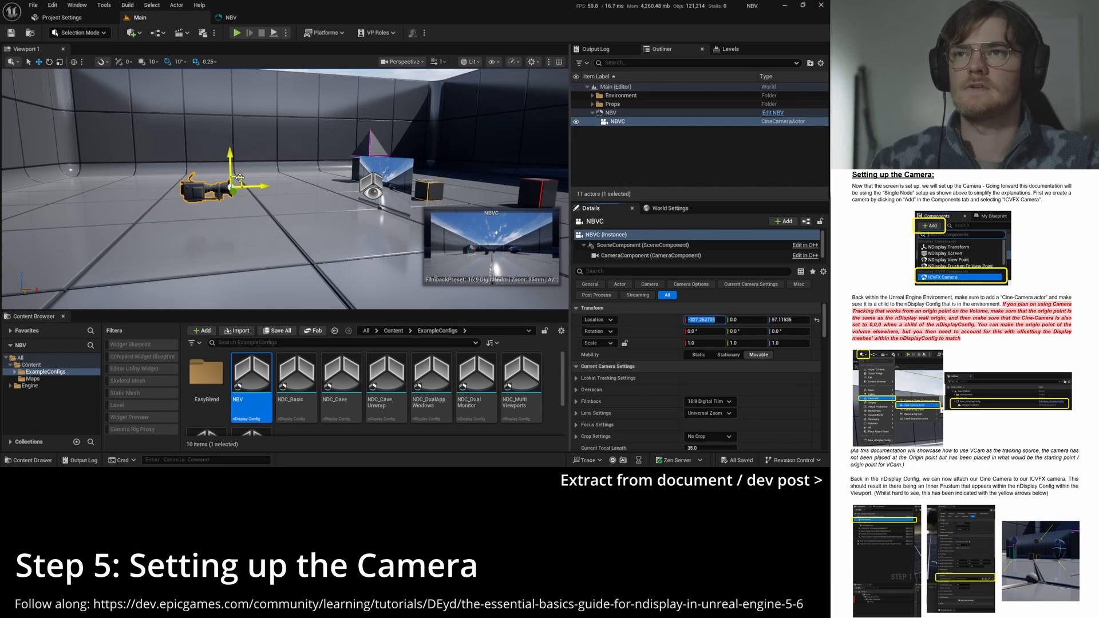
left_click_drag(239, 180, 249, 176)
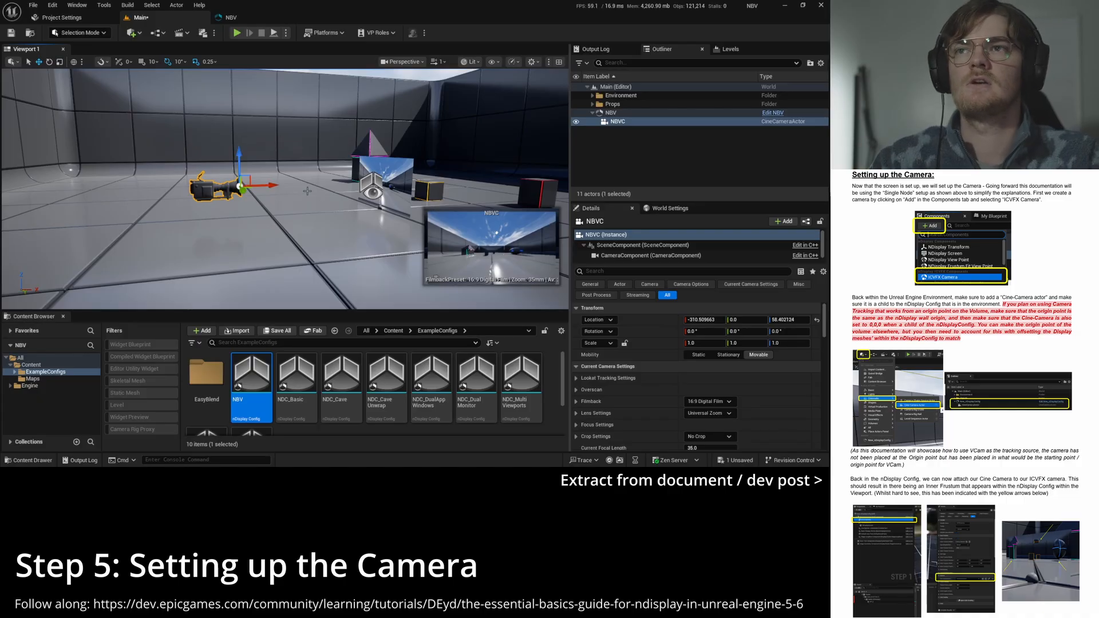
left_click_drag(265, 184, 317, 184)
mouse_move(347, 210)
right_mouse_down()
mouse_move(388, 207)
mouse_move(329, 209)
mouse_move(369, 210)
right_mouse_up()
key("w")
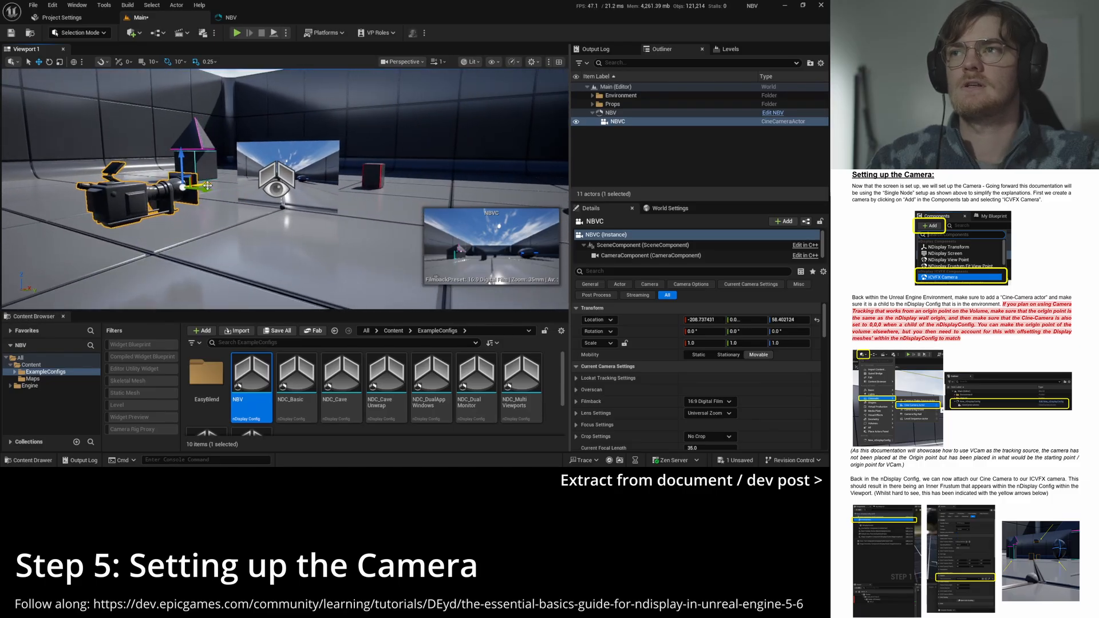
Step: Move the NBVC camera closer to the nDisplay screen, to about X -179, Z 54, and save the level
mouse_move(207, 184)
left_mouse_down()
mouse_move(227, 182)
mouse_move(204, 163)
left_mouse_up()
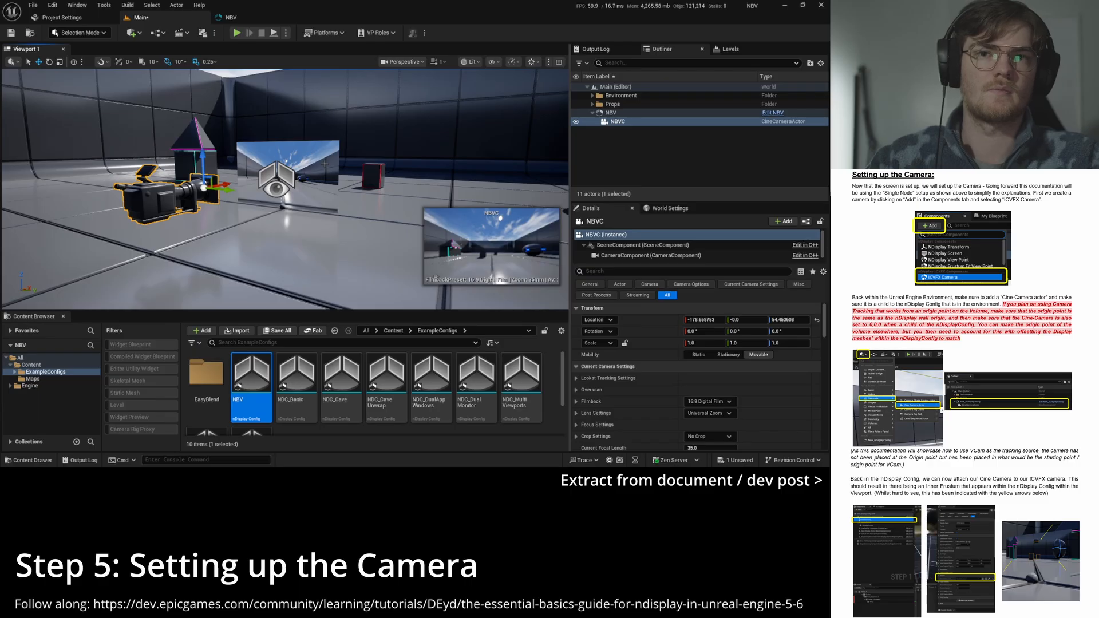
key("ctrl+s")
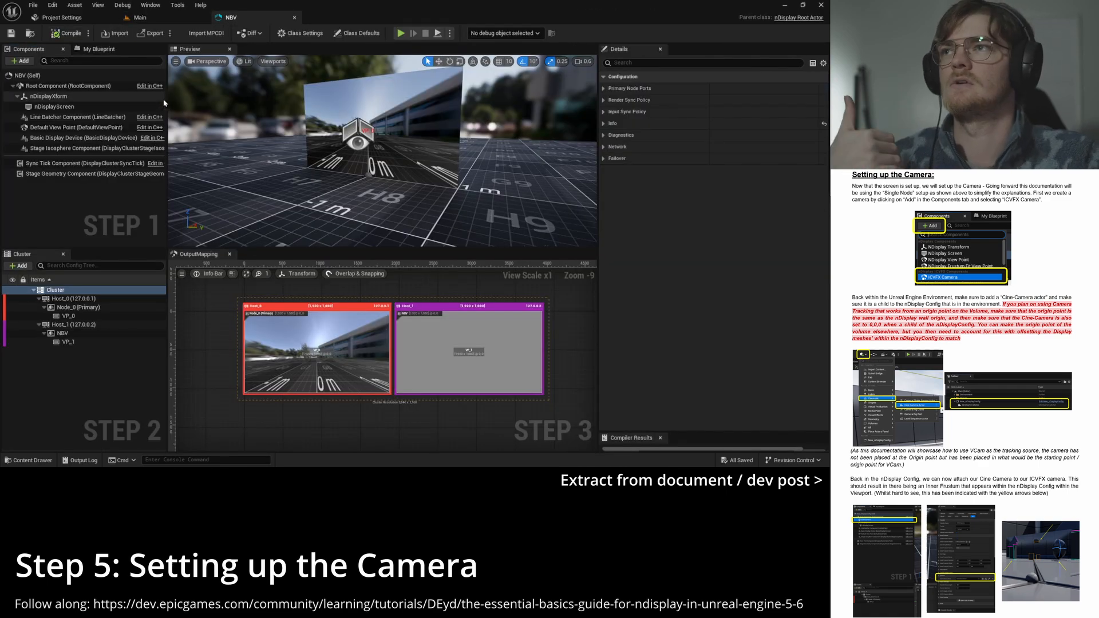
Step: Add an ICVFX Camera component to the NBV config and compile it
left_click(30, 62)
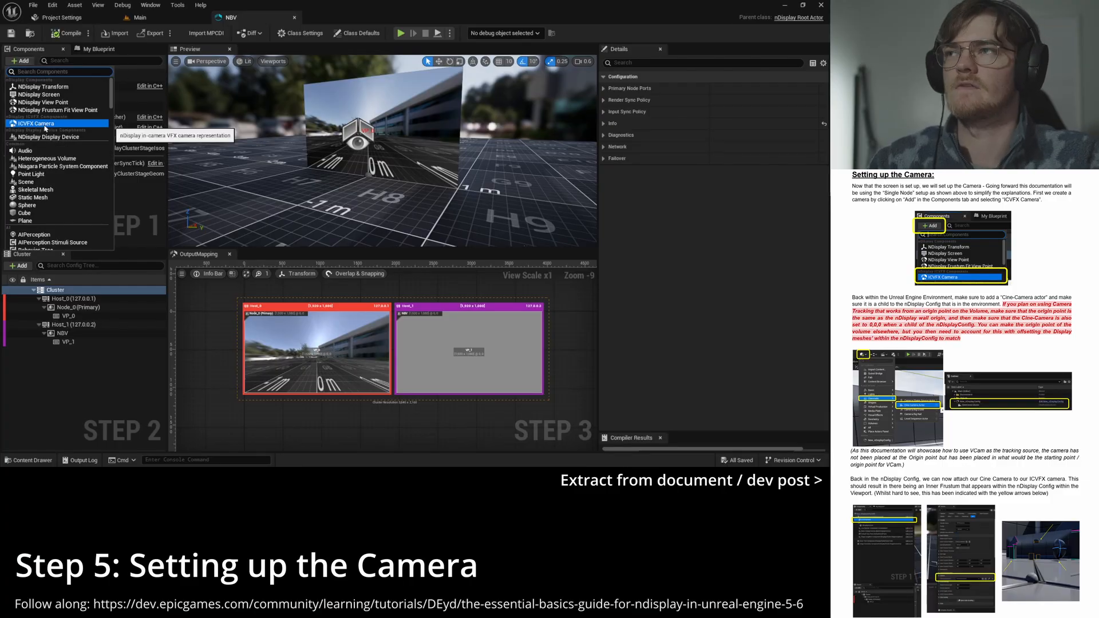
left_click(44, 124)
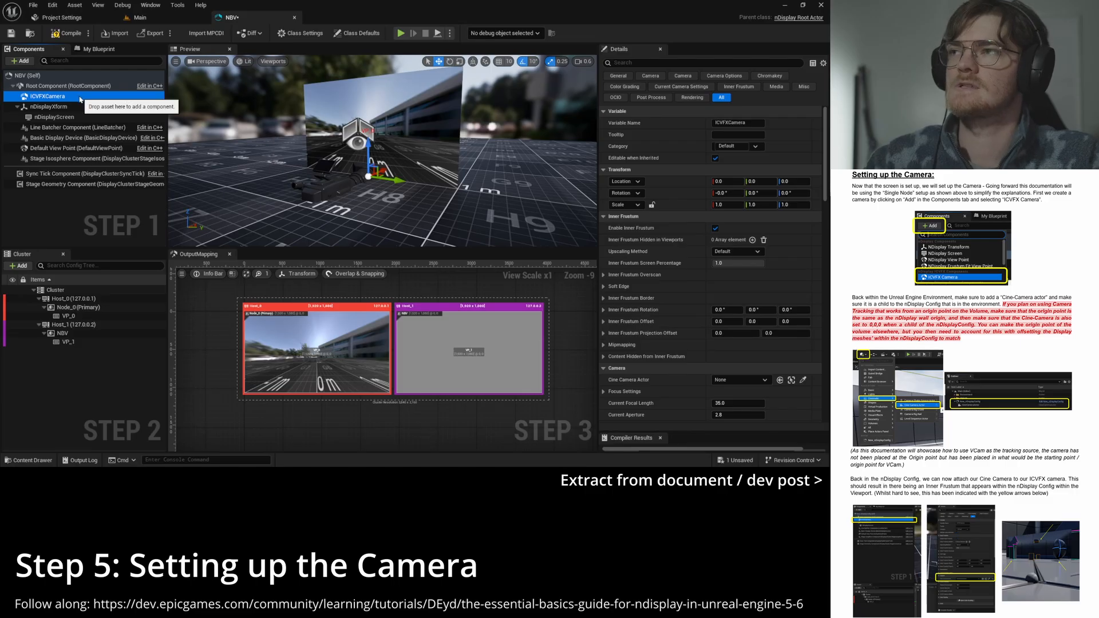
left_click(68, 33)
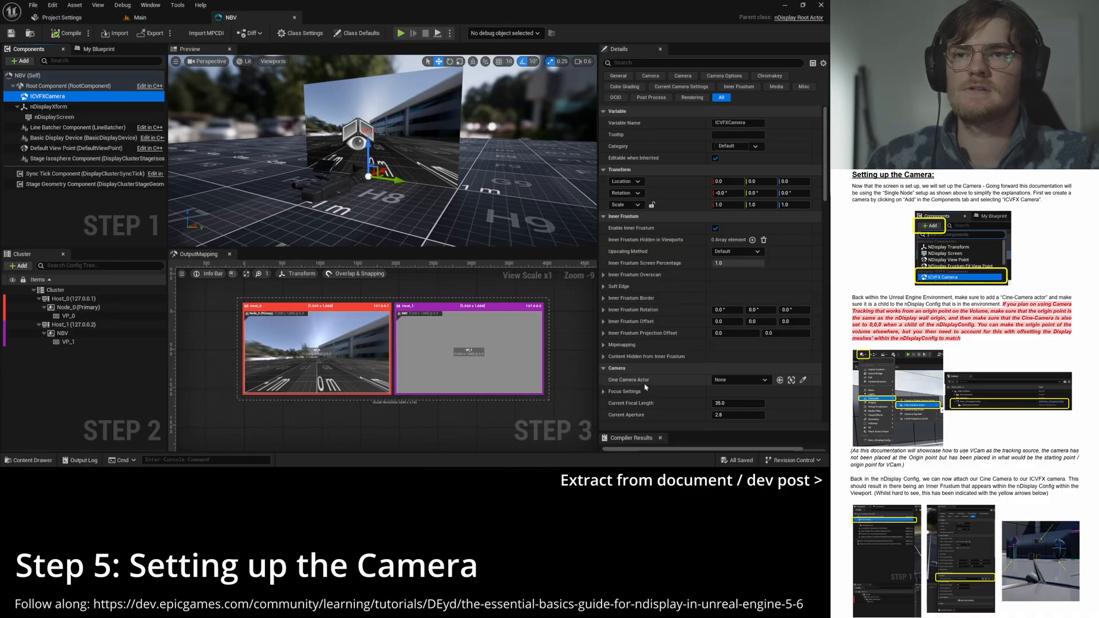
Step: Assign NBVC as the ICVFX camera's Cine Camera Actor and compile the NBV config
left_click(740, 380)
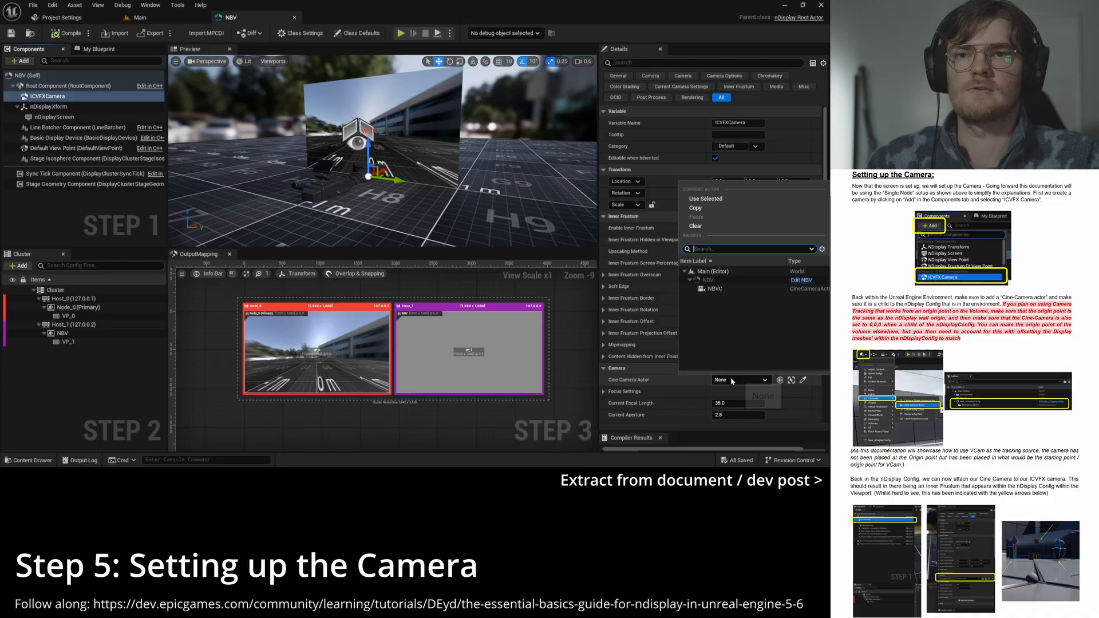
left_click(713, 289)
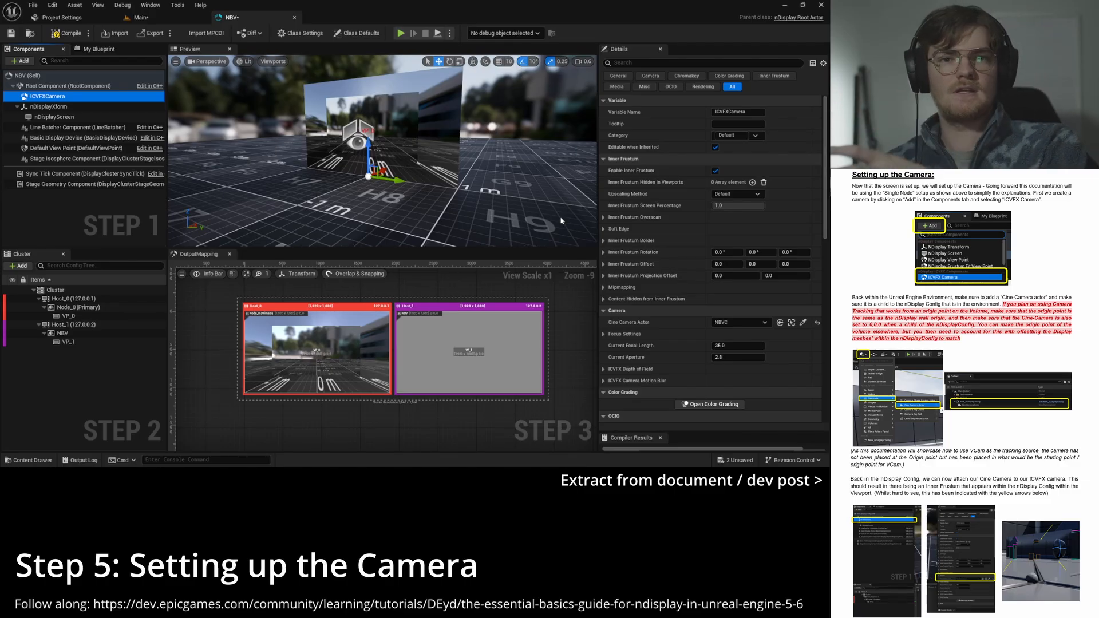
left_click(63, 35)
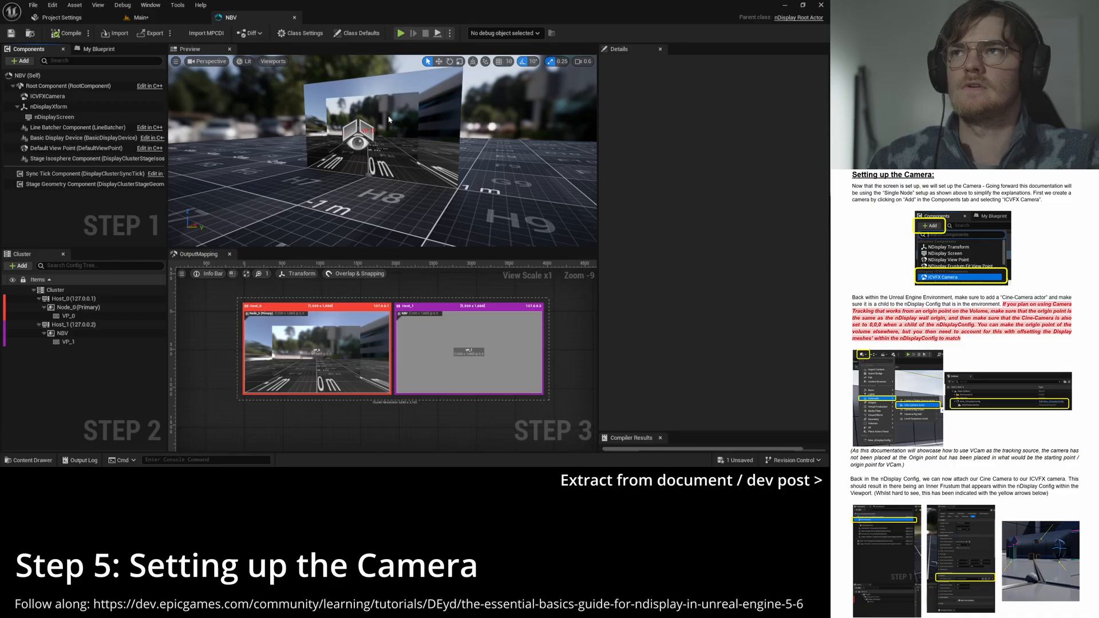
Step: Check the ICVFX camera in the NBV config preview and save the Main level
left_click(57, 96)
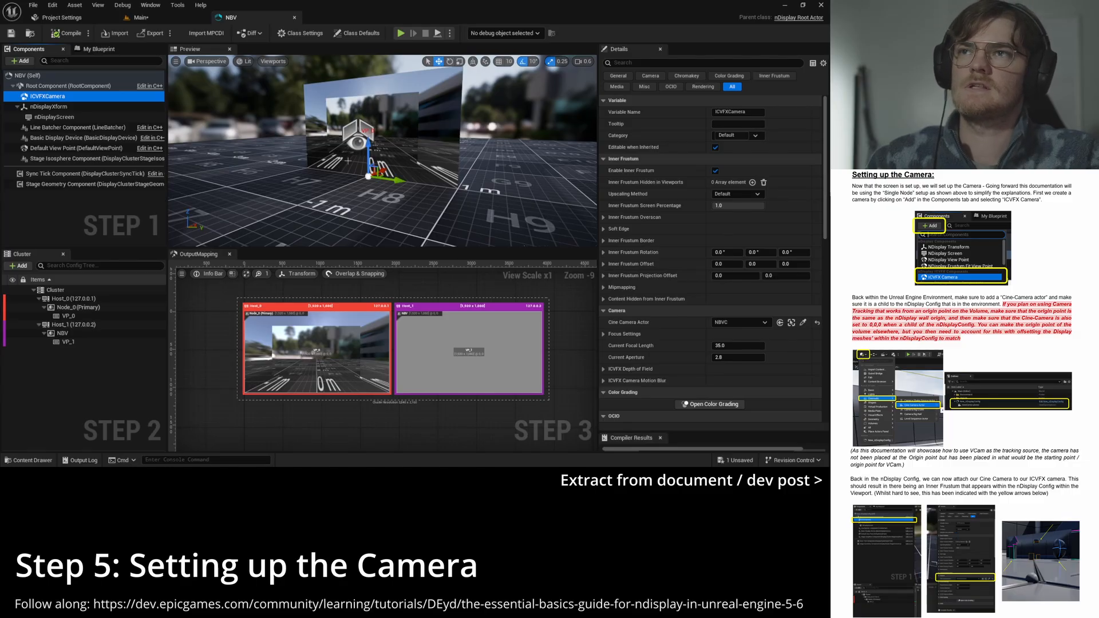
key("a")
right_click_drag(348, 160, 458, 149)
key("w")
key("s")
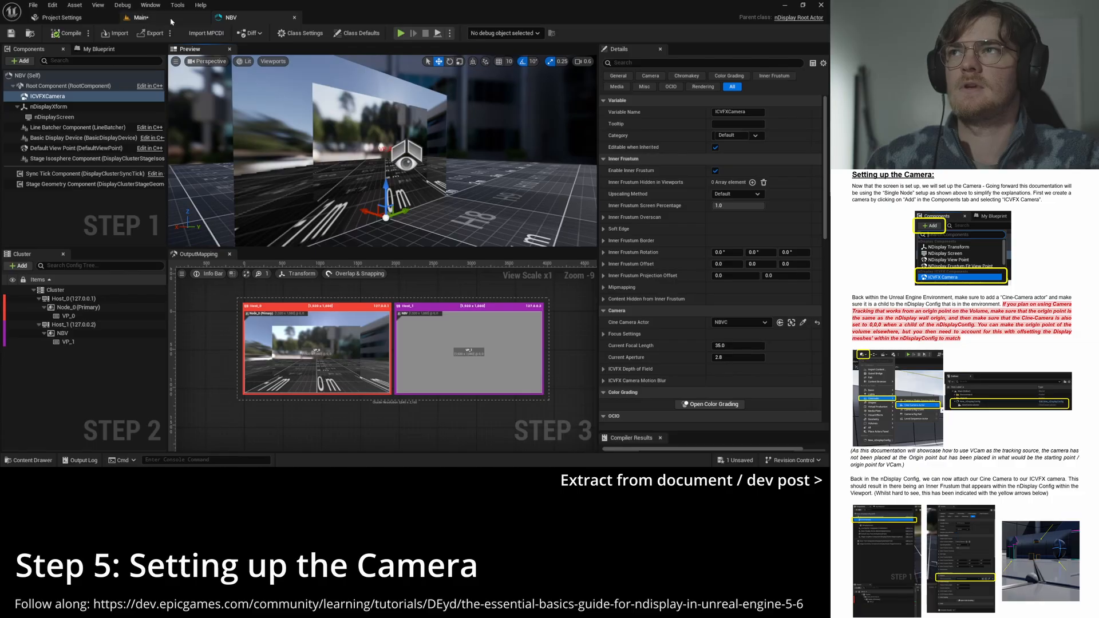
left_click(171, 21)
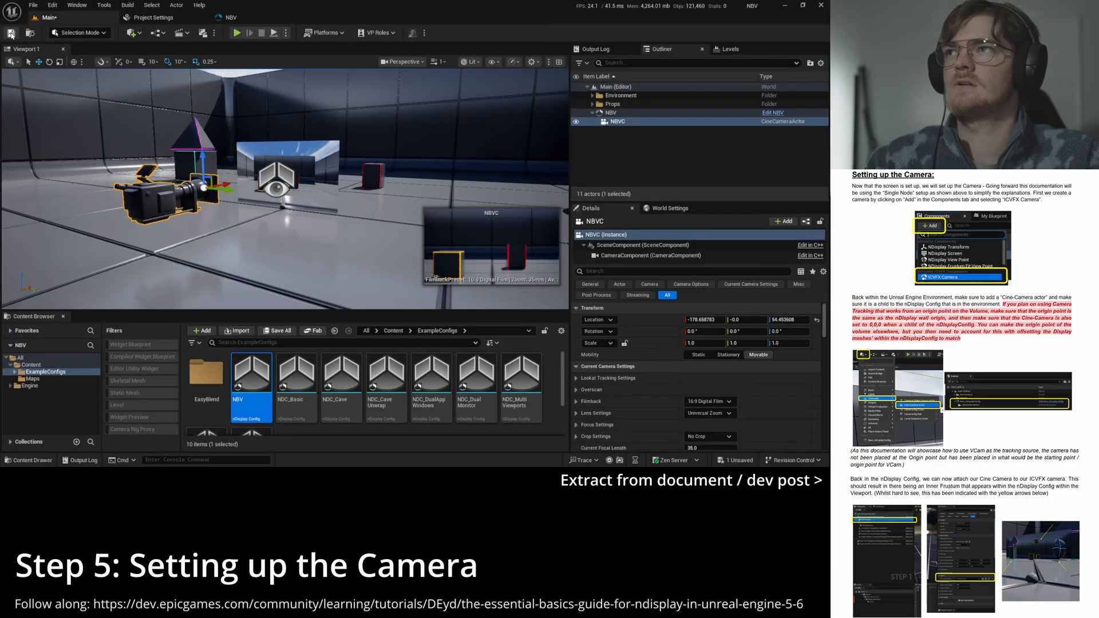
left_click(10, 32)
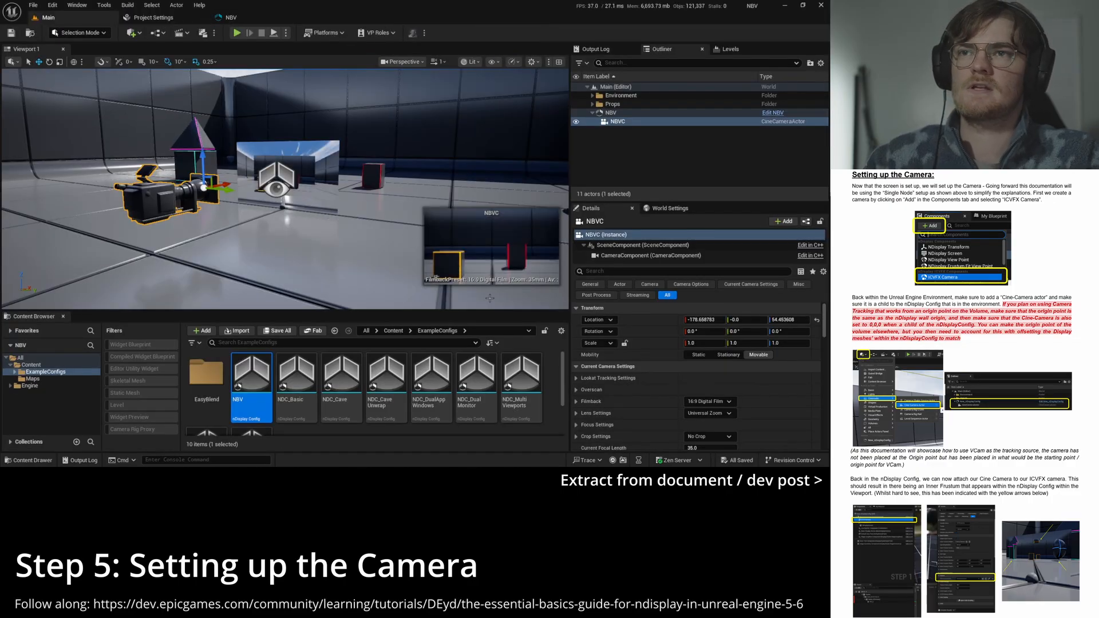
Step: Examine the inner frustum on the nDisplay screen in the Main level, with and without the editor icons shown
mouse_move(340, 185)
right_mouse_down()
mouse_move(327, 186)
mouse_move(355, 185)
mouse_move(326, 185)
right_mouse_up()
key("w")
scroll(326, 185, "down", 1)
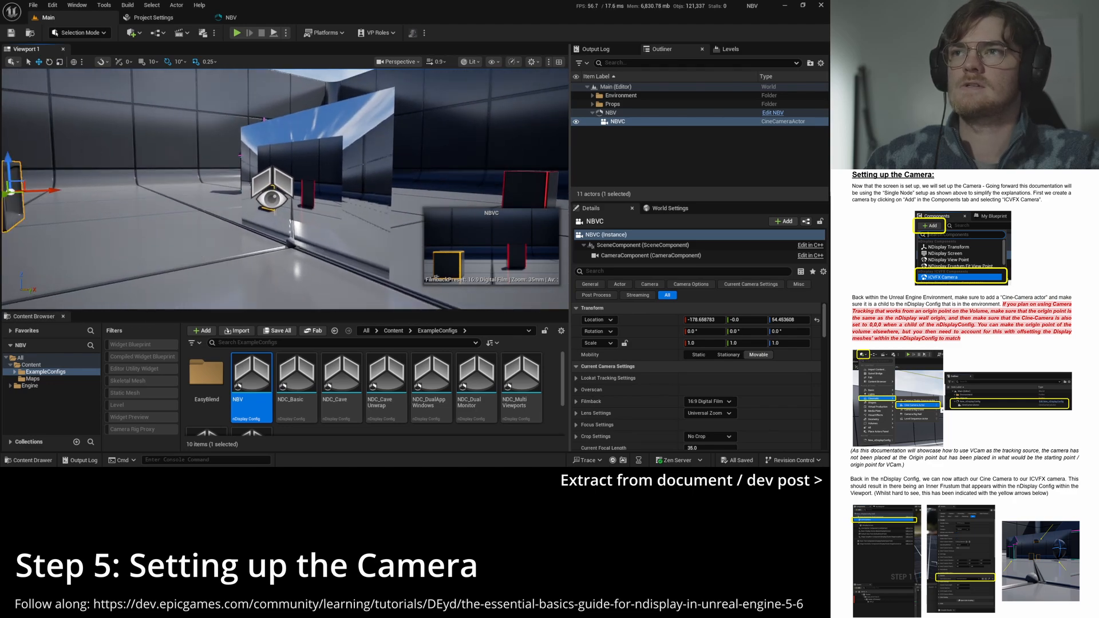
key("g")
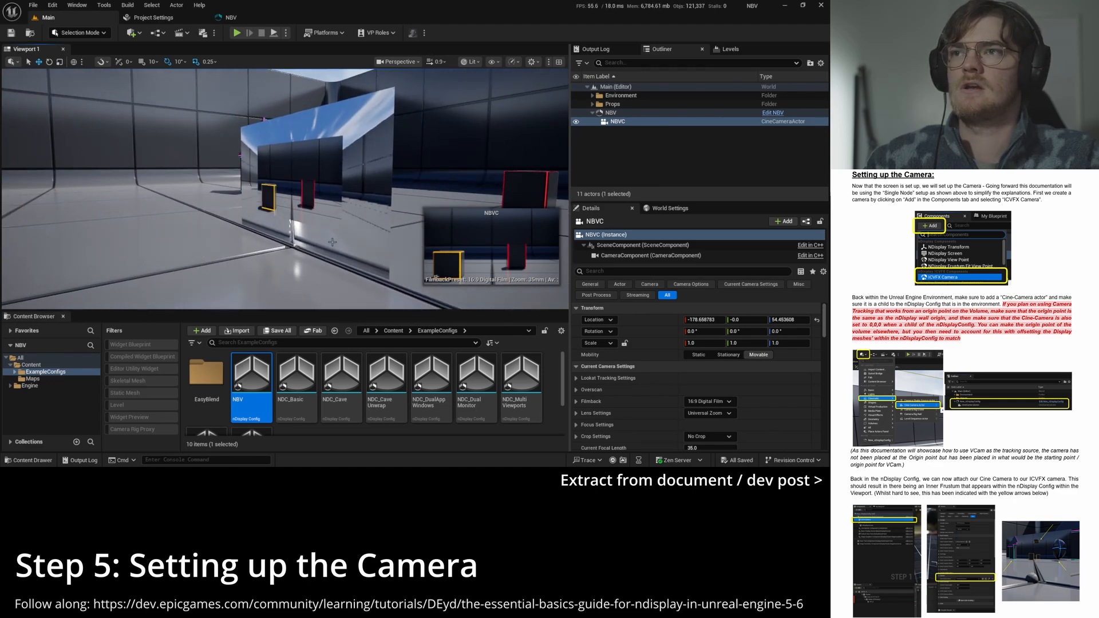
key("g")
right_click_drag(250, 164, 275, 164)
key("a")
key("s")
right_click_drag(303, 241, 310, 241)
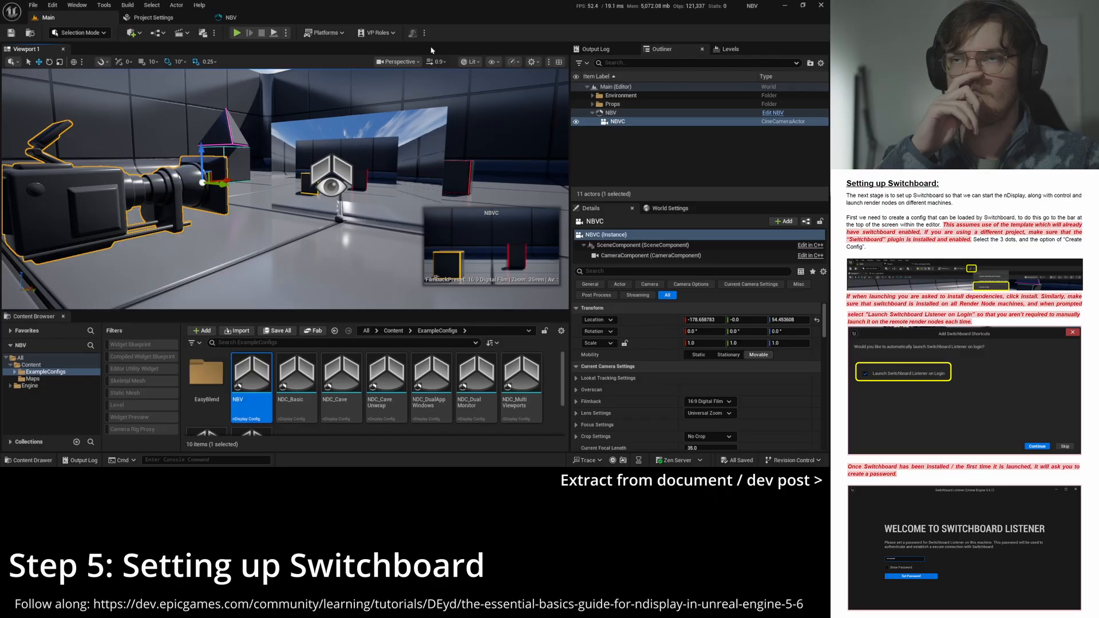
Step: Search the project's plugins for "sw" to check the Switchboard plugin
left_click(52, 5)
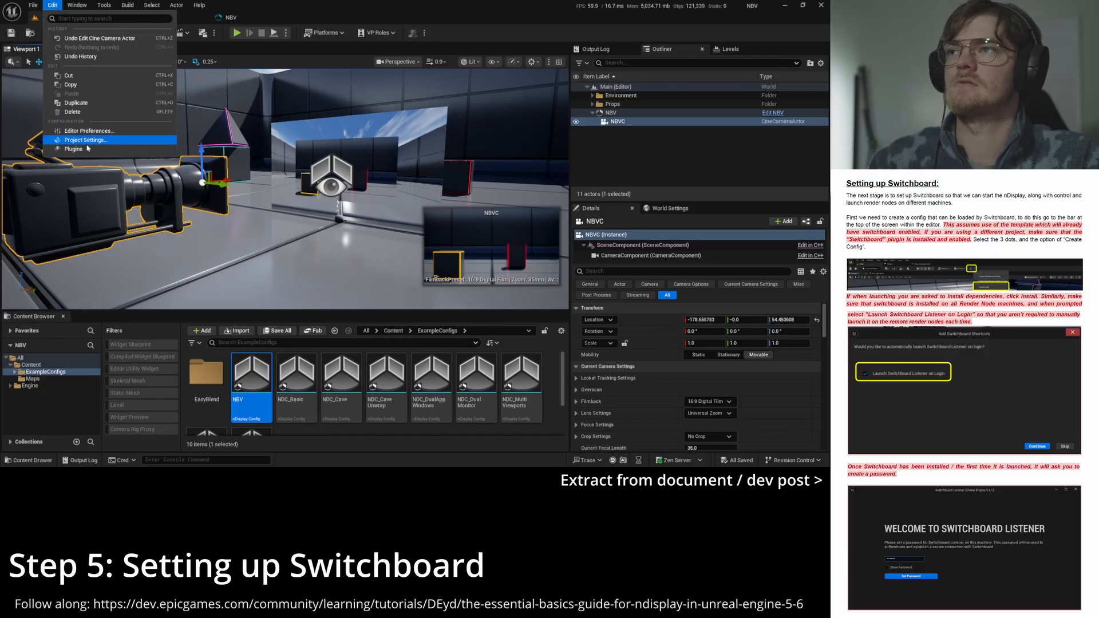
left_click(77, 149)
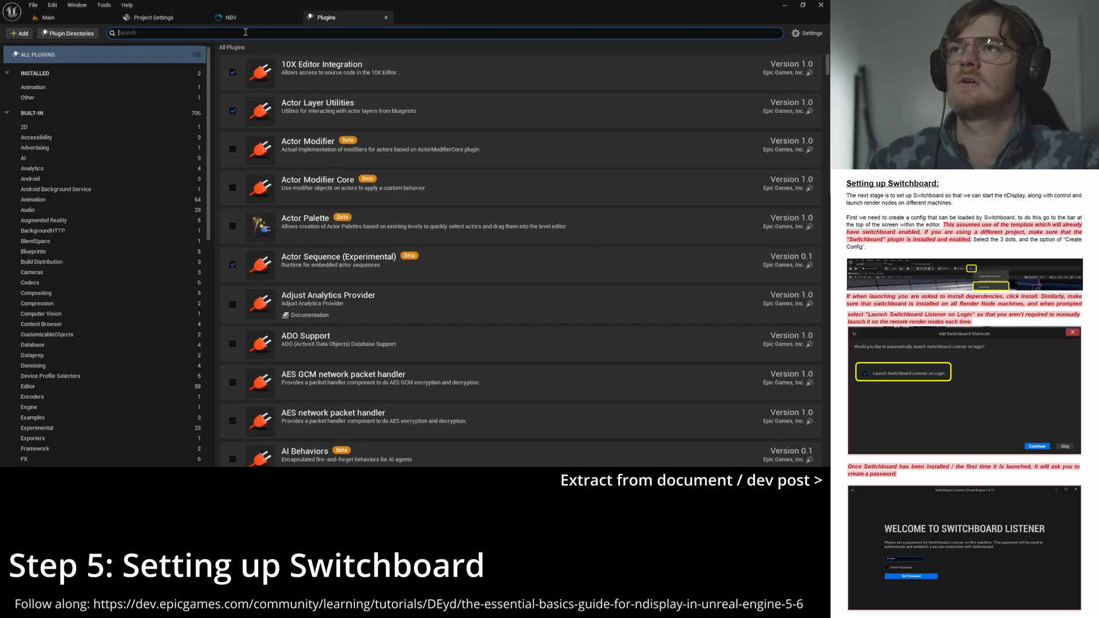
type("sw")
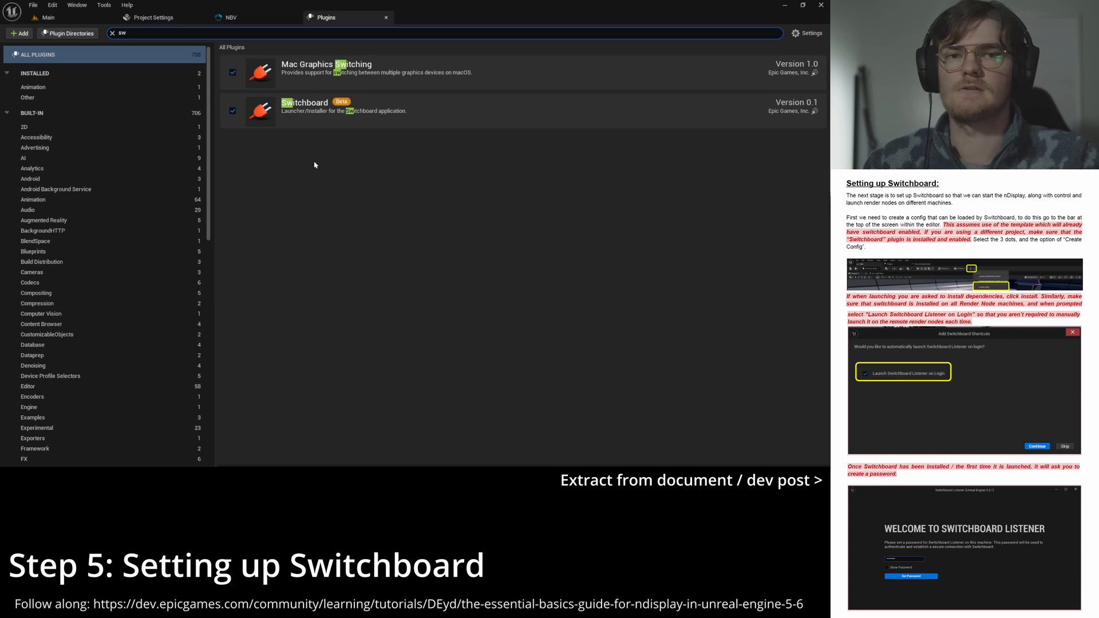
Step: Find the VirtualCamera plugin by searching for "virtual camera" and enable it, accepting its beta version
key("ctrl+a")
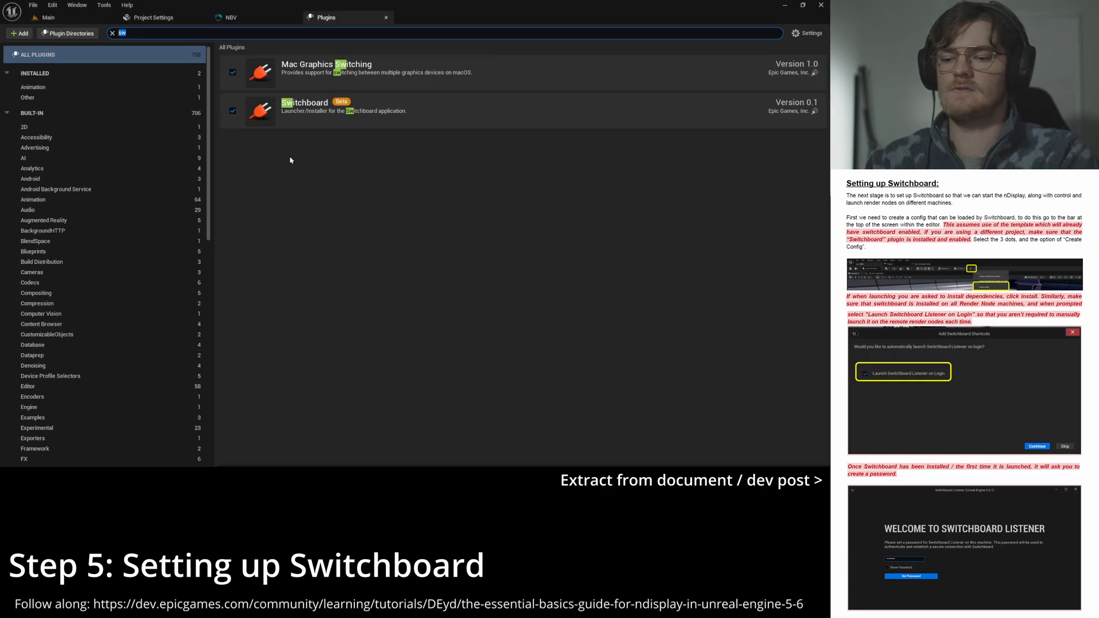
type("virtual camera")
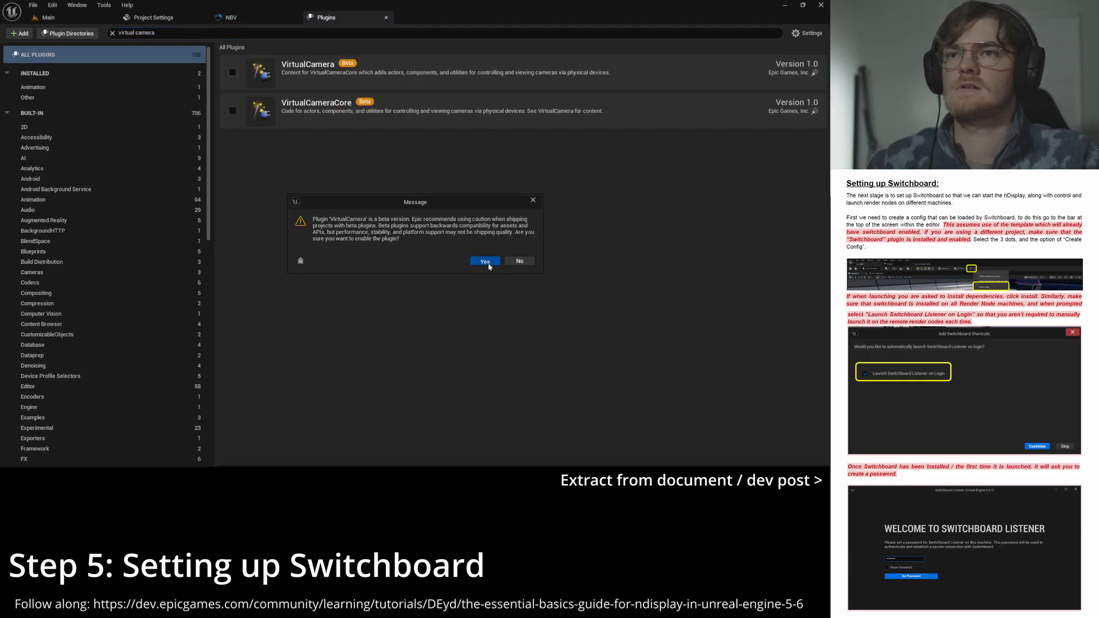
left_click(487, 265)
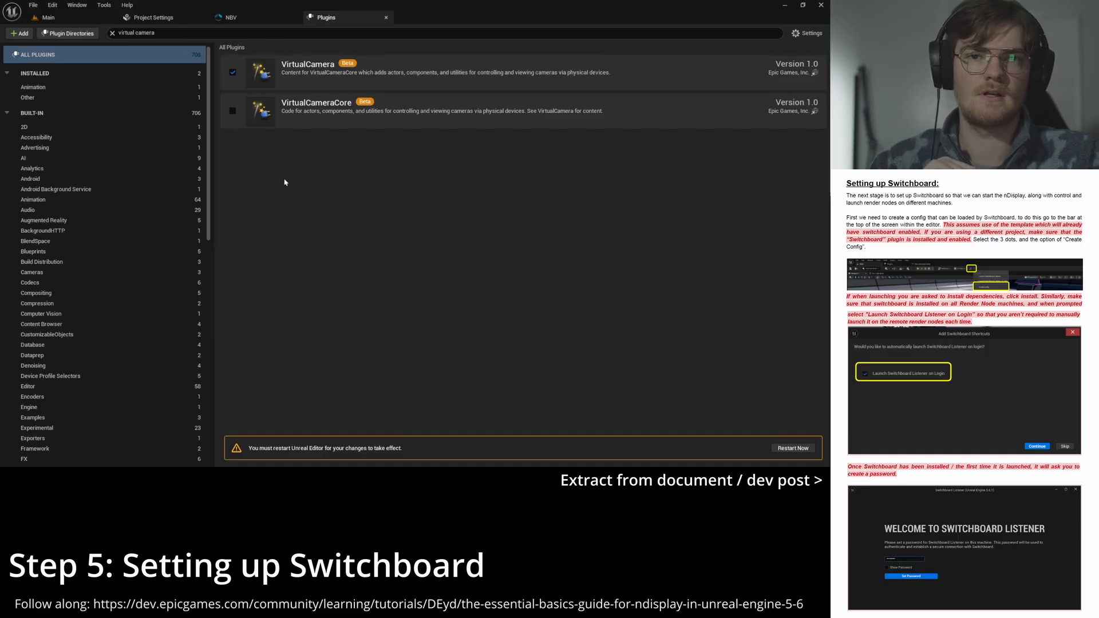
Step: Search the plugins for "pixel str", enable Pixel Streaming and restart the editor
left_click(112, 33)
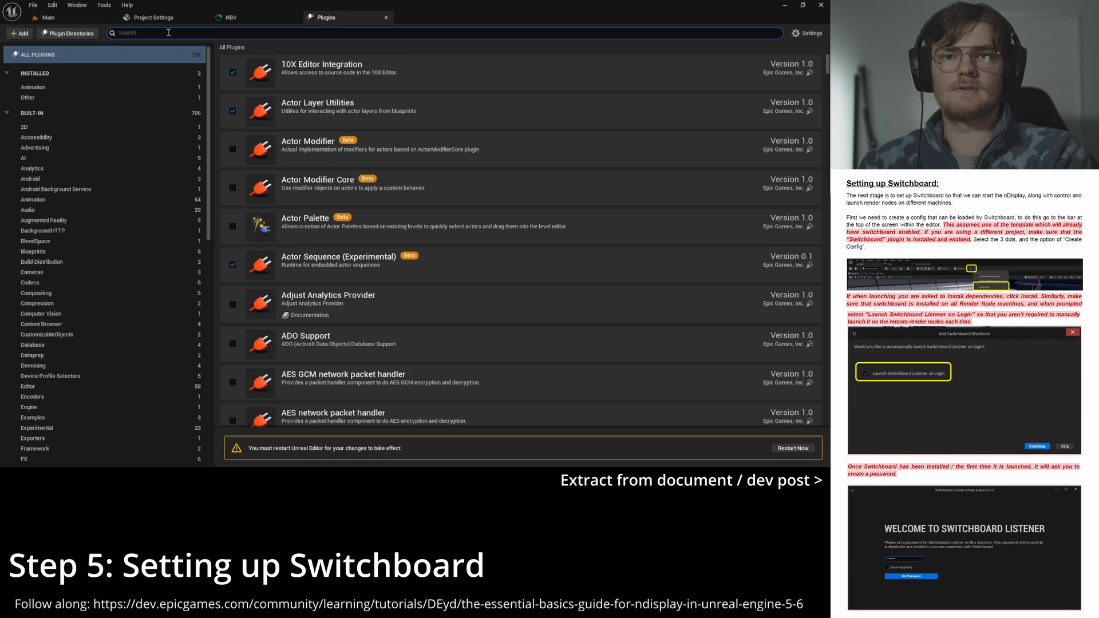
type("pic")
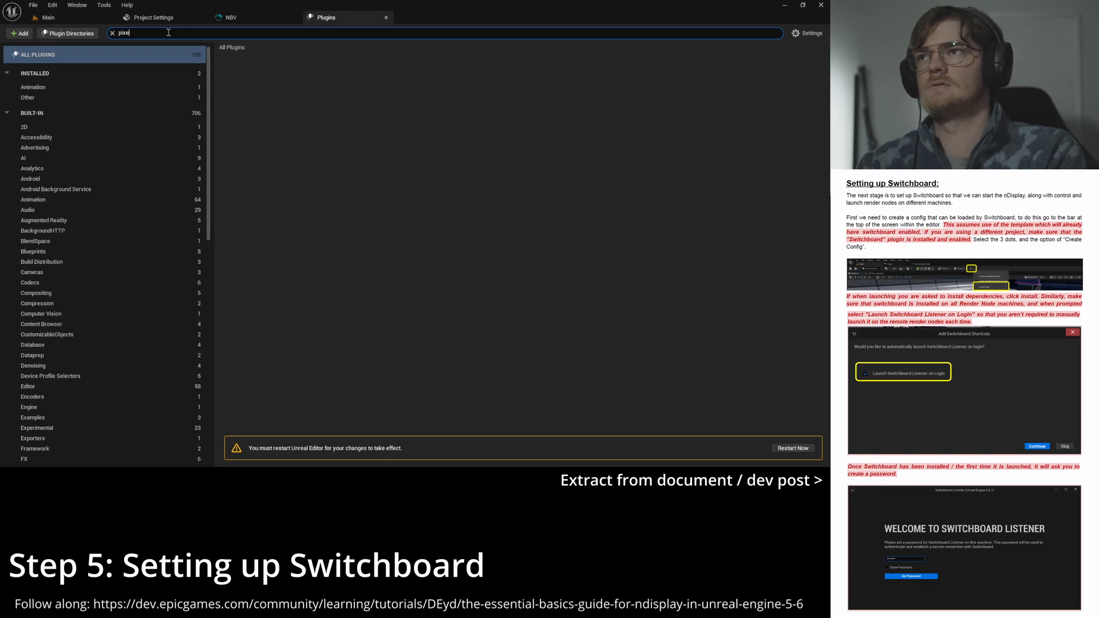
type("str")
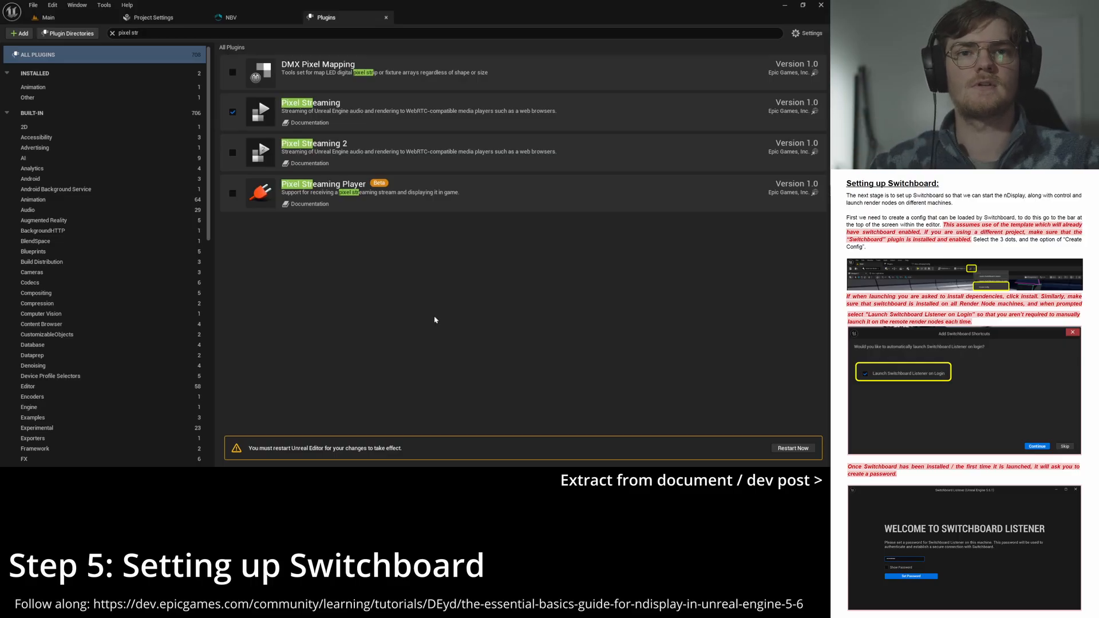
left_click(801, 448)
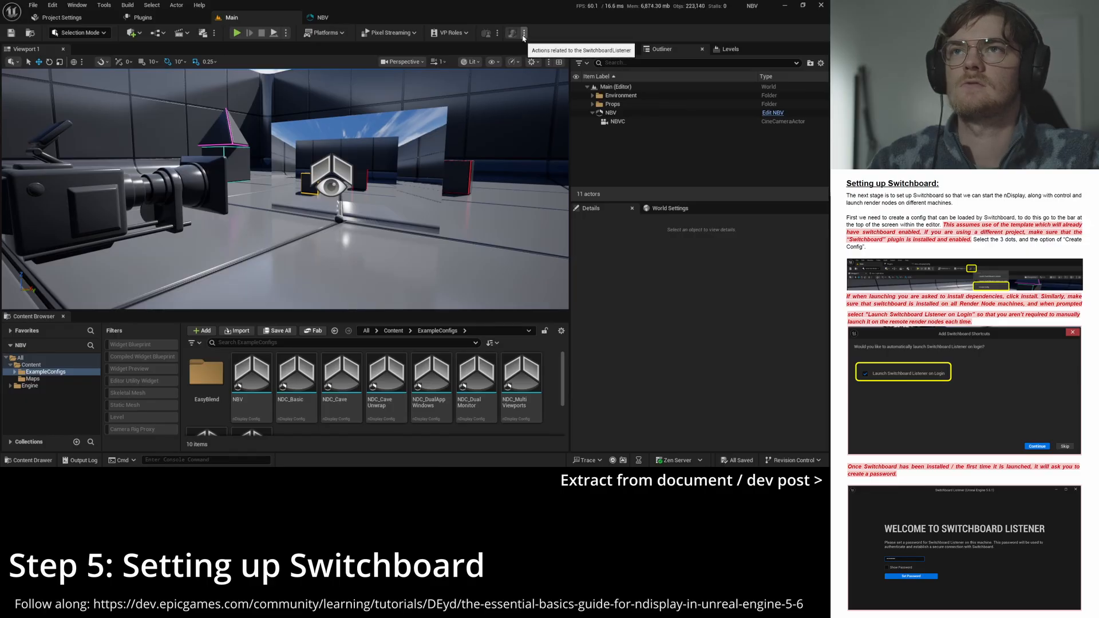
Step: Review the available Pixel Streaming options in the Main level editor
left_click(391, 33)
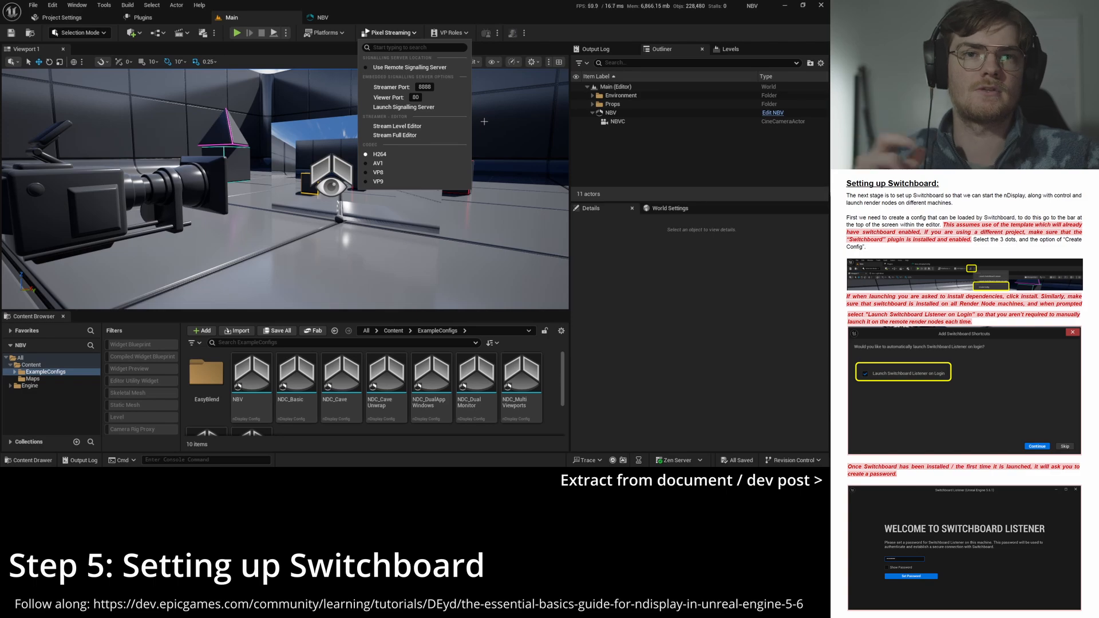
left_click(505, 5)
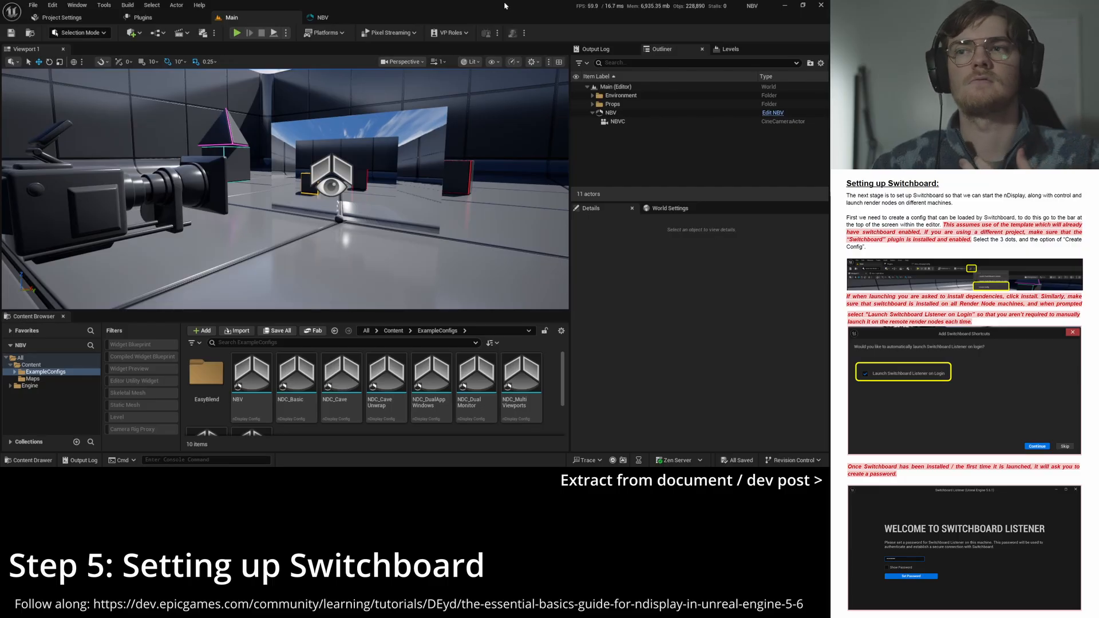
Step: Launch the Switchboard Listener and close its log window
left_click(524, 34)
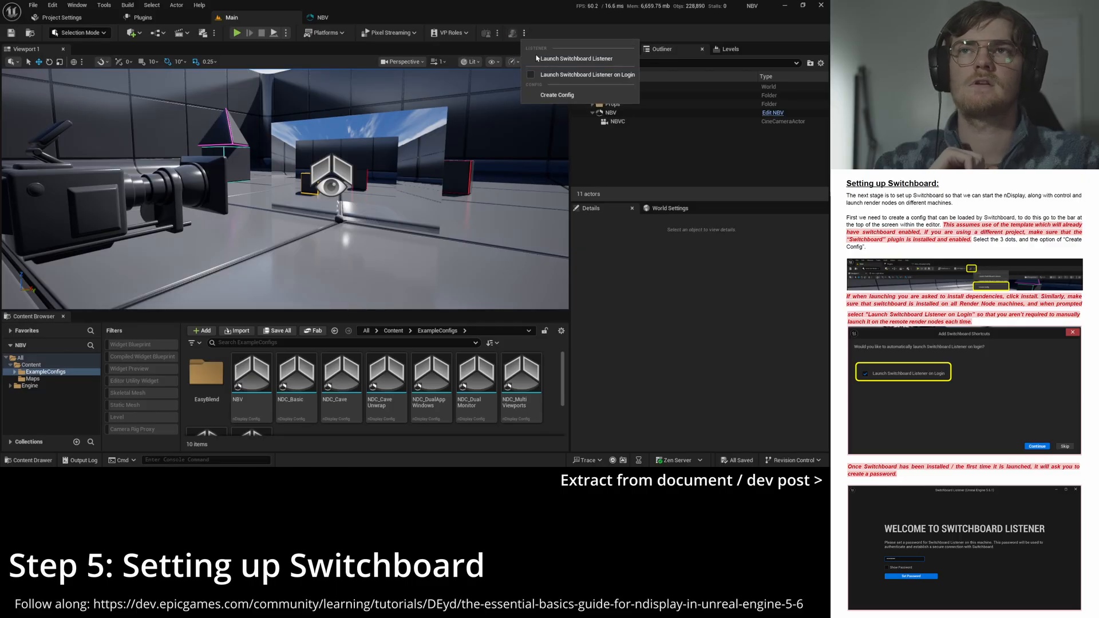
left_click(538, 60)
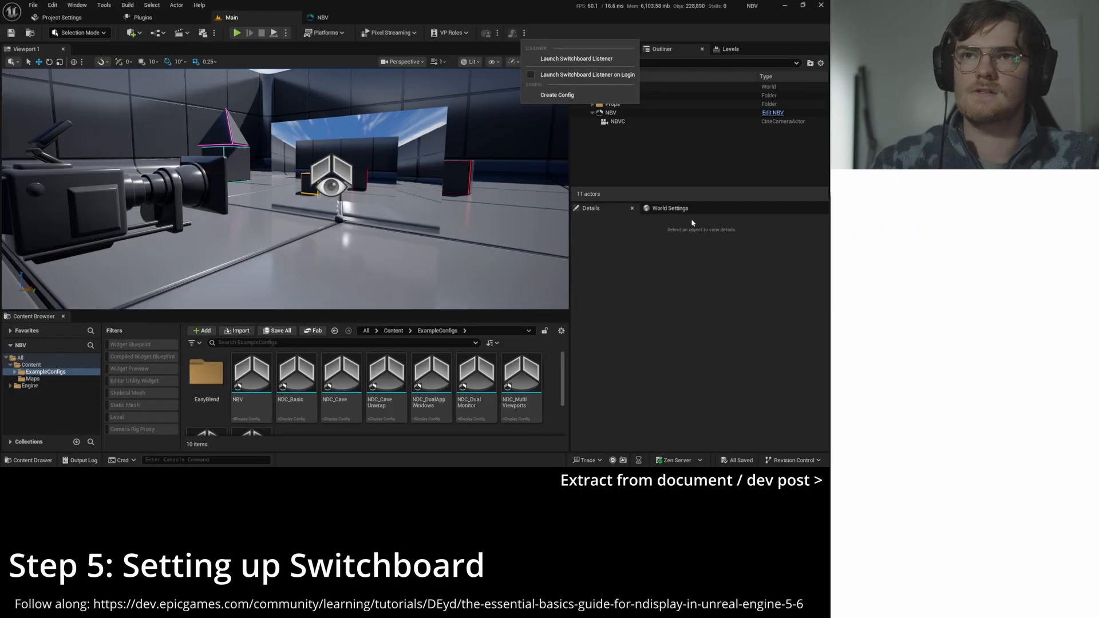
left_click(681, 183)
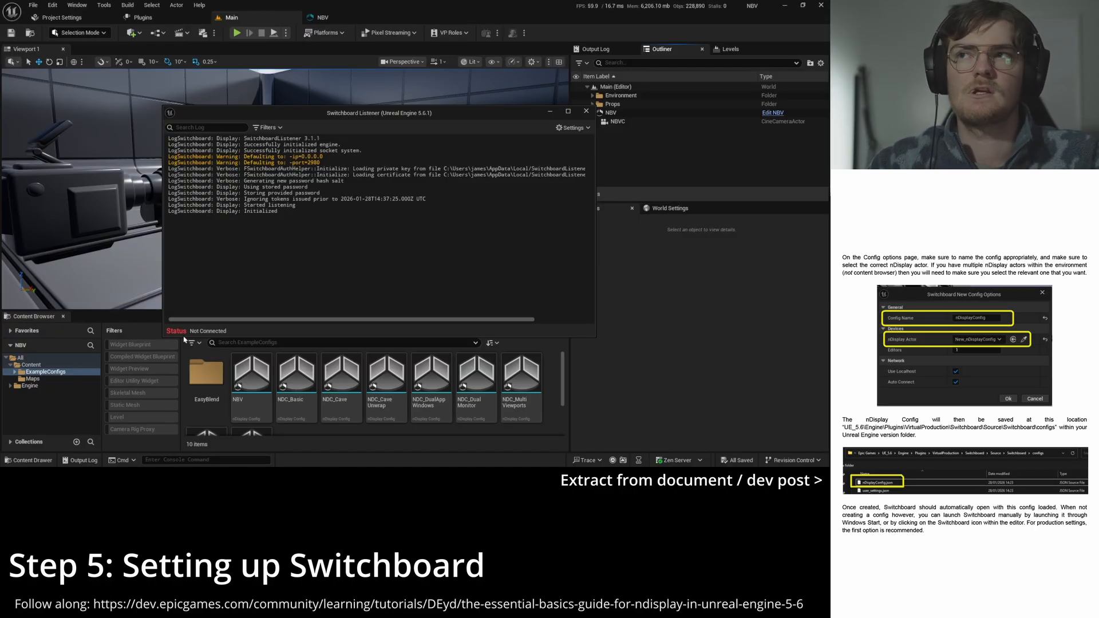
left_click(586, 111)
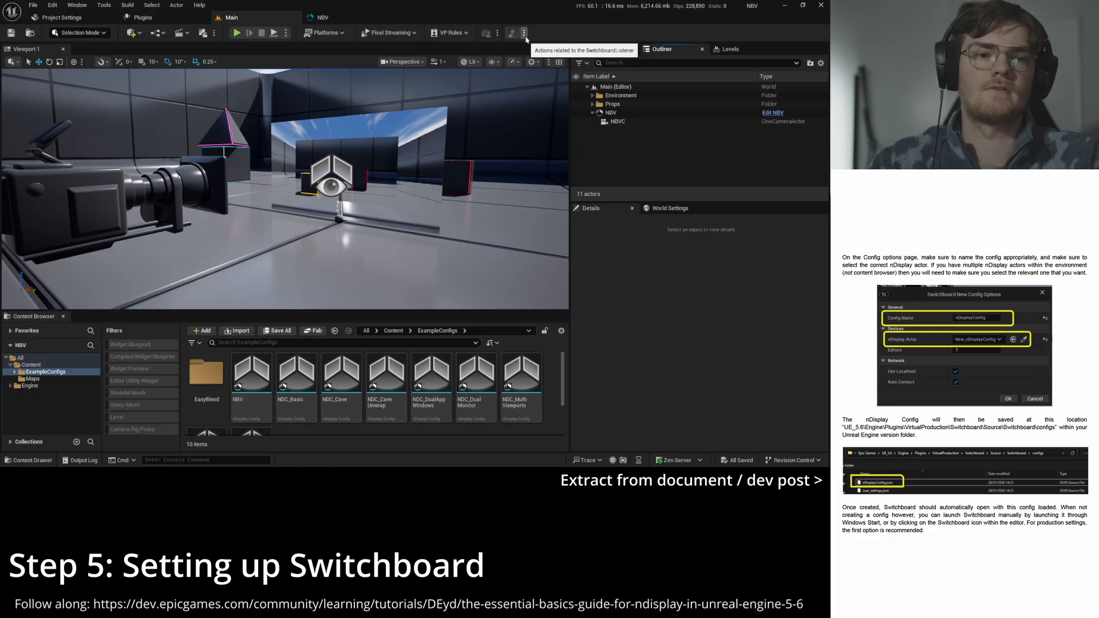
Step: Start a new Switchboard config named NBV and choose the level's NBV actor as its nDisplay actor
left_click(523, 33)
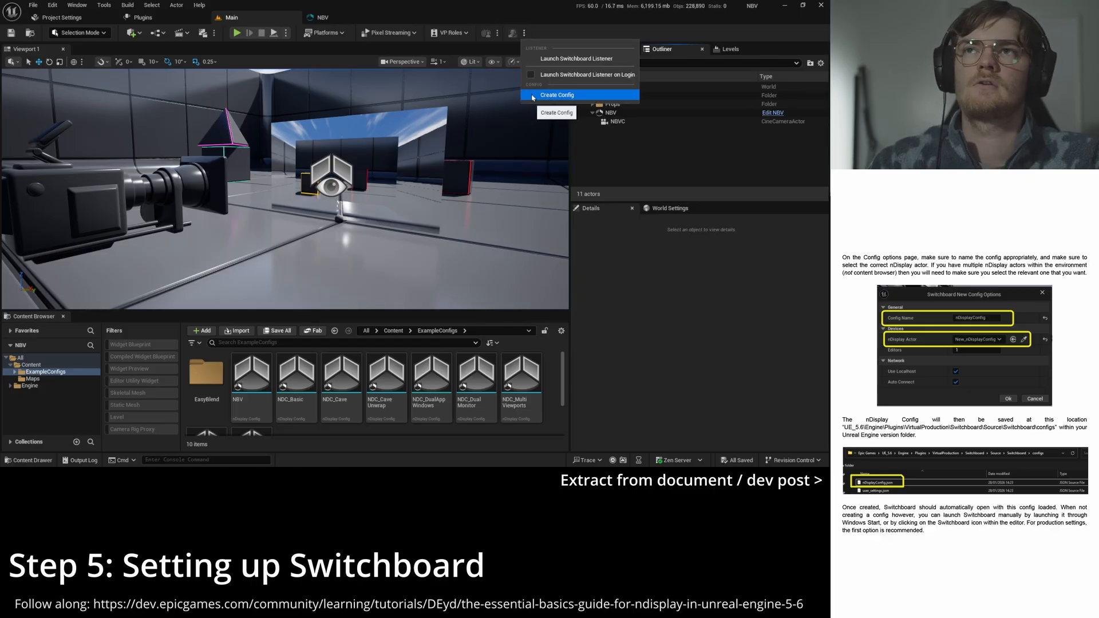
left_click(532, 95)
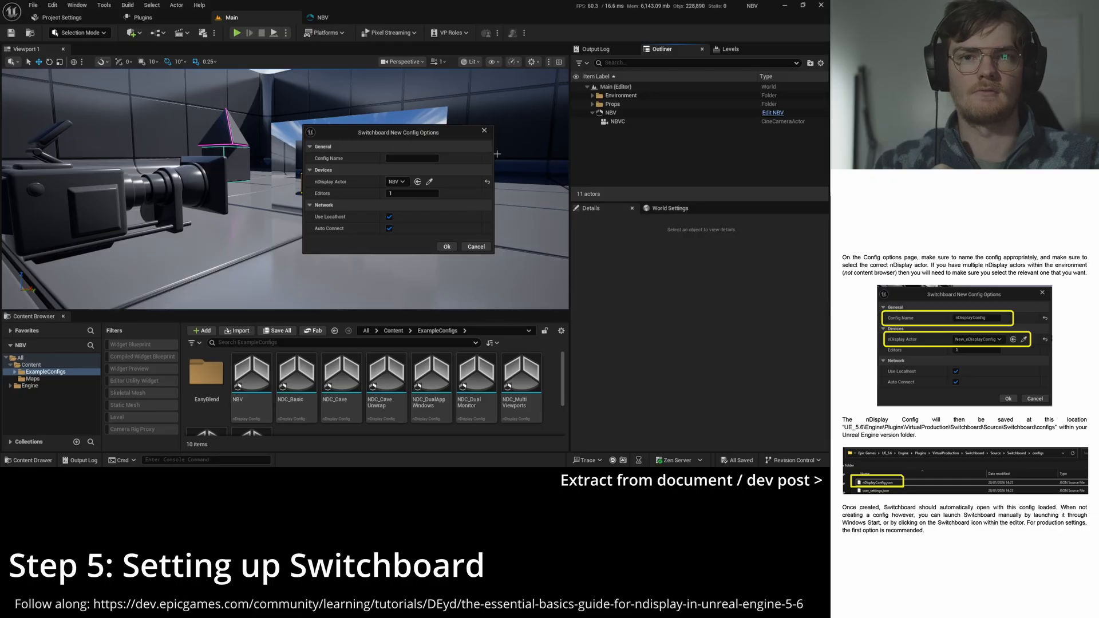
left_click(412, 158)
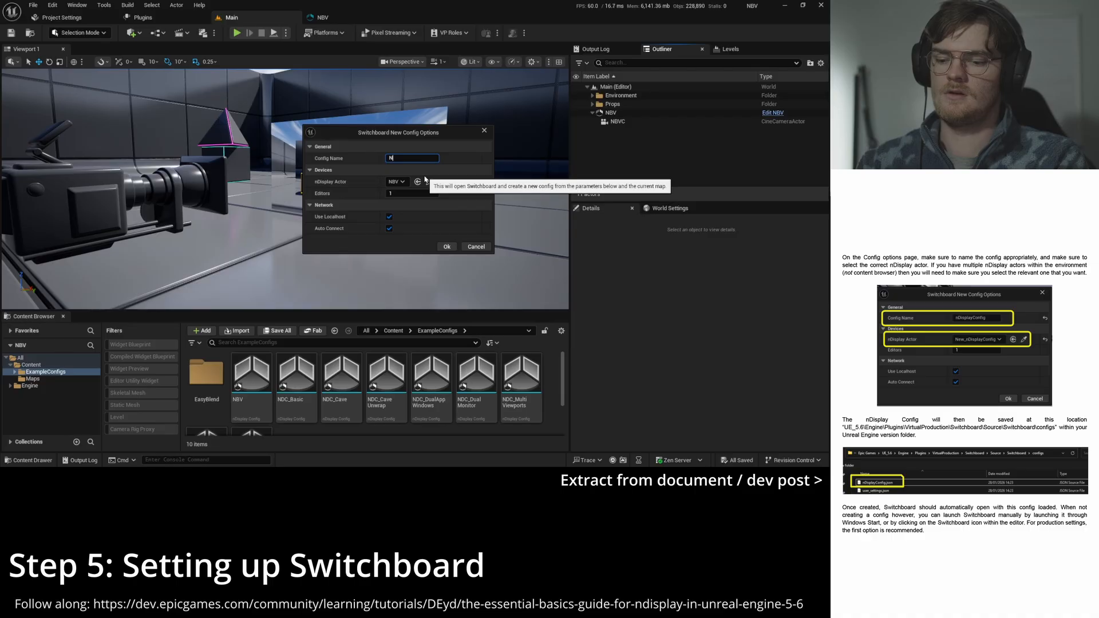
left_click_drag(433, 132, 438, 109)
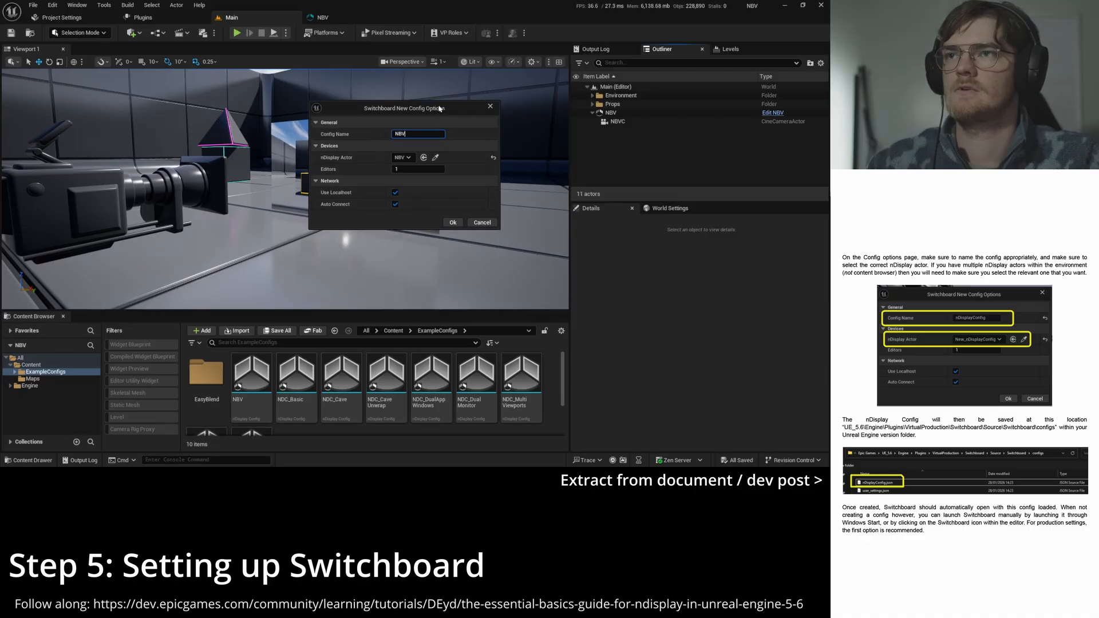
left_click(403, 158)
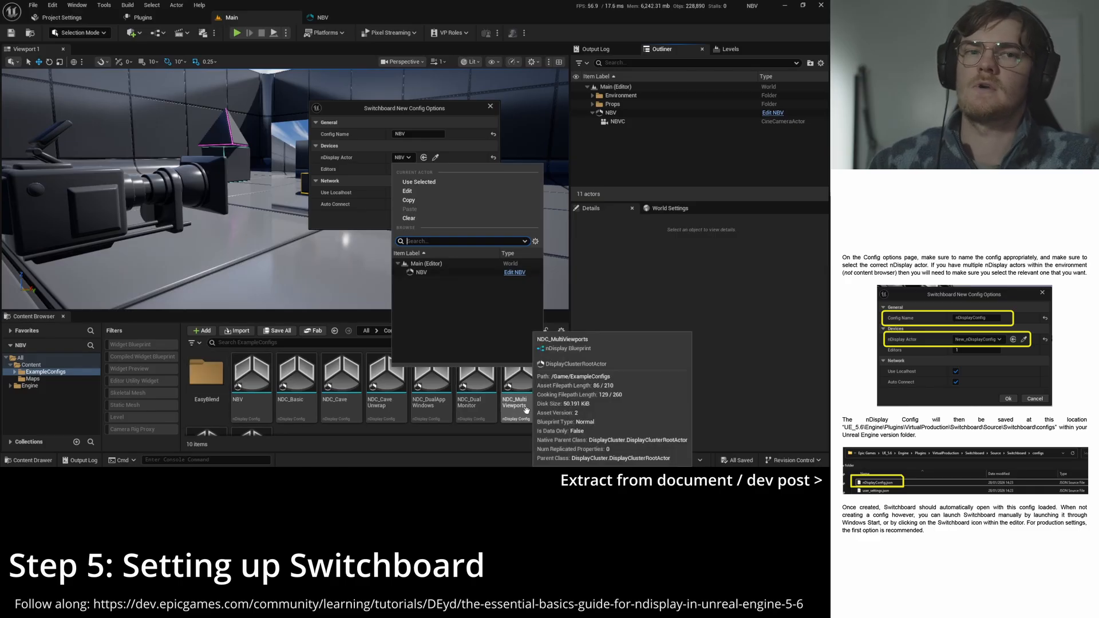
scroll(258, 400, "down", 1)
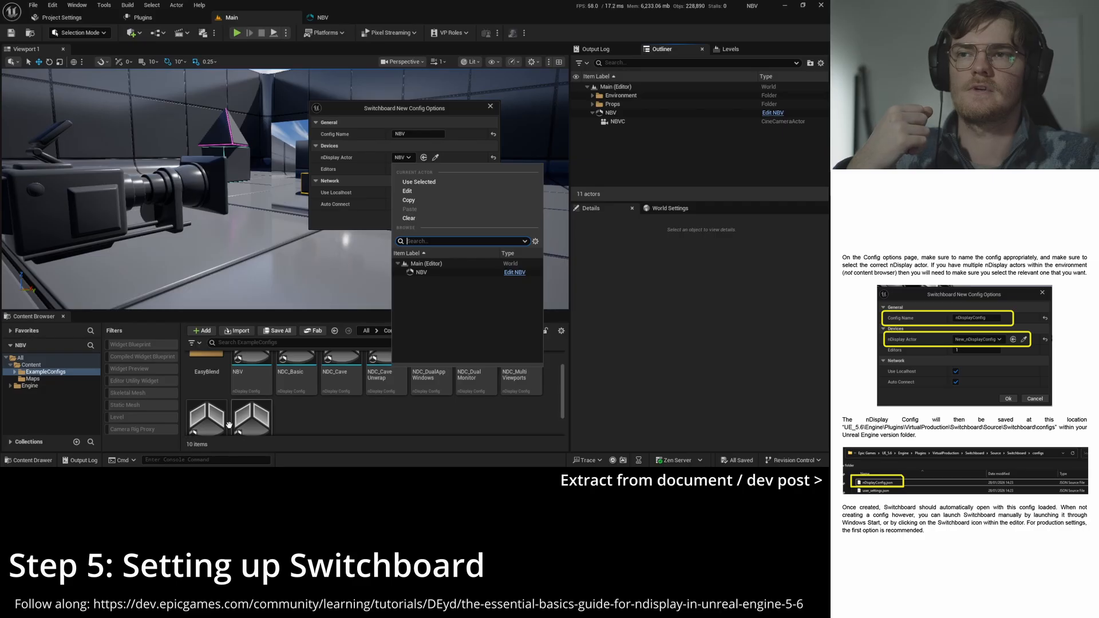
scroll(252, 409, "up", 1)
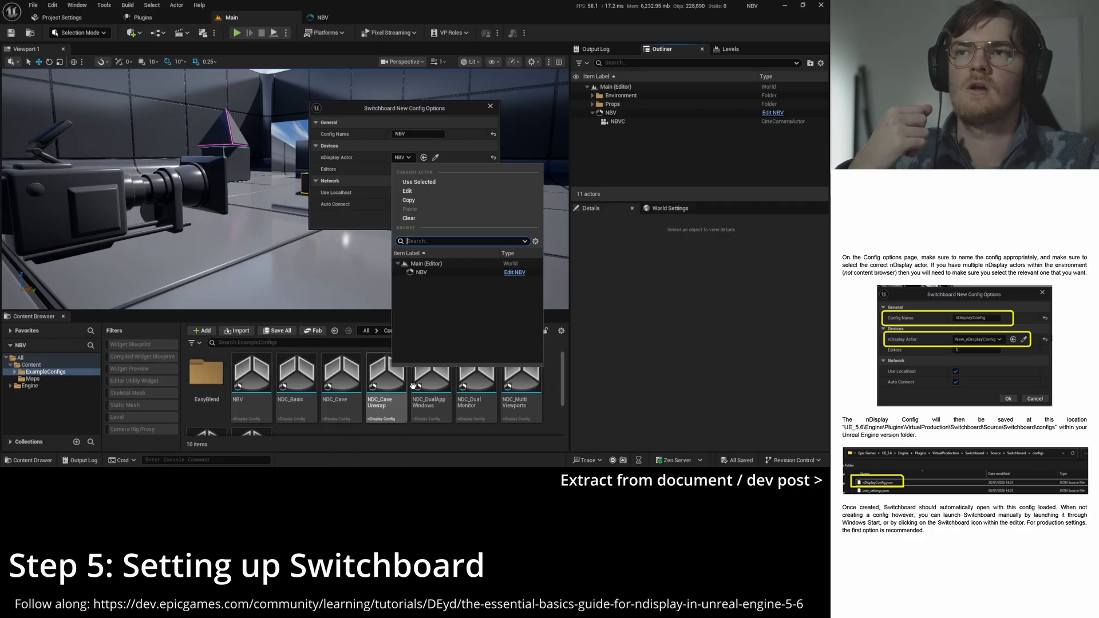
left_click(425, 274)
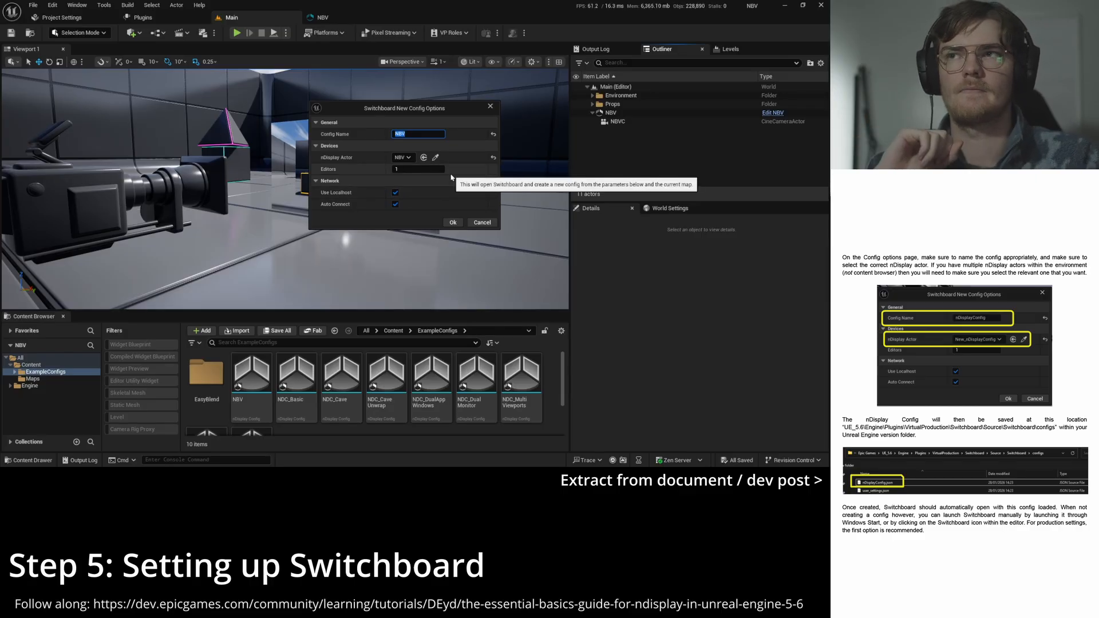
Step: Set the number of editors to 1 and create the Switchboard config
left_click_drag(413, 167, 394, 167)
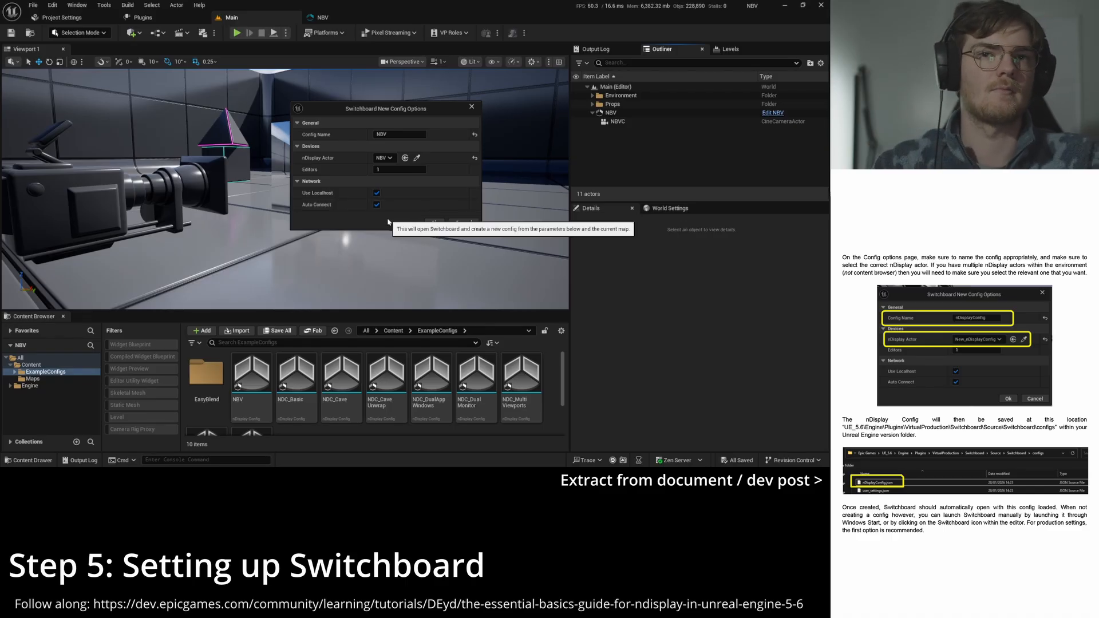
left_click(380, 170)
type("2")
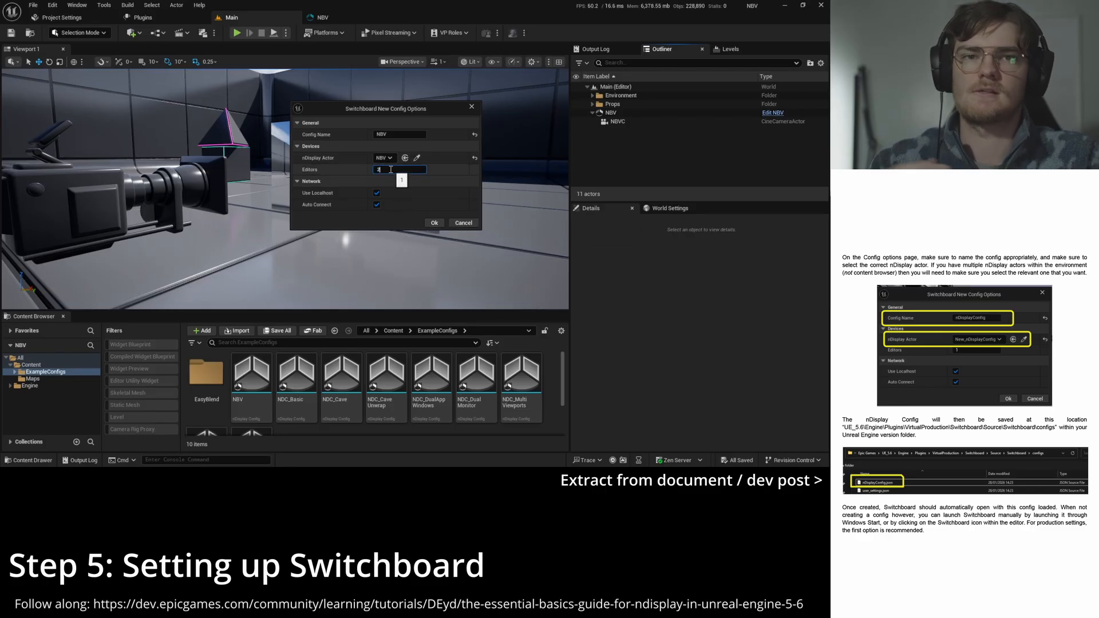
key("BackSpace")
type("1")
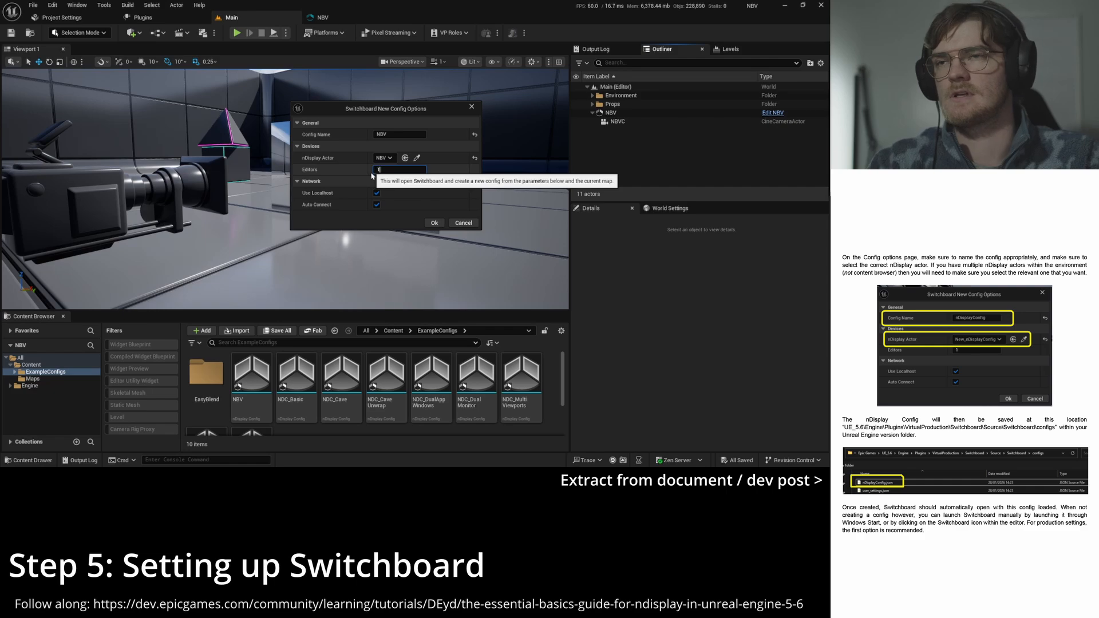
left_click(376, 227)
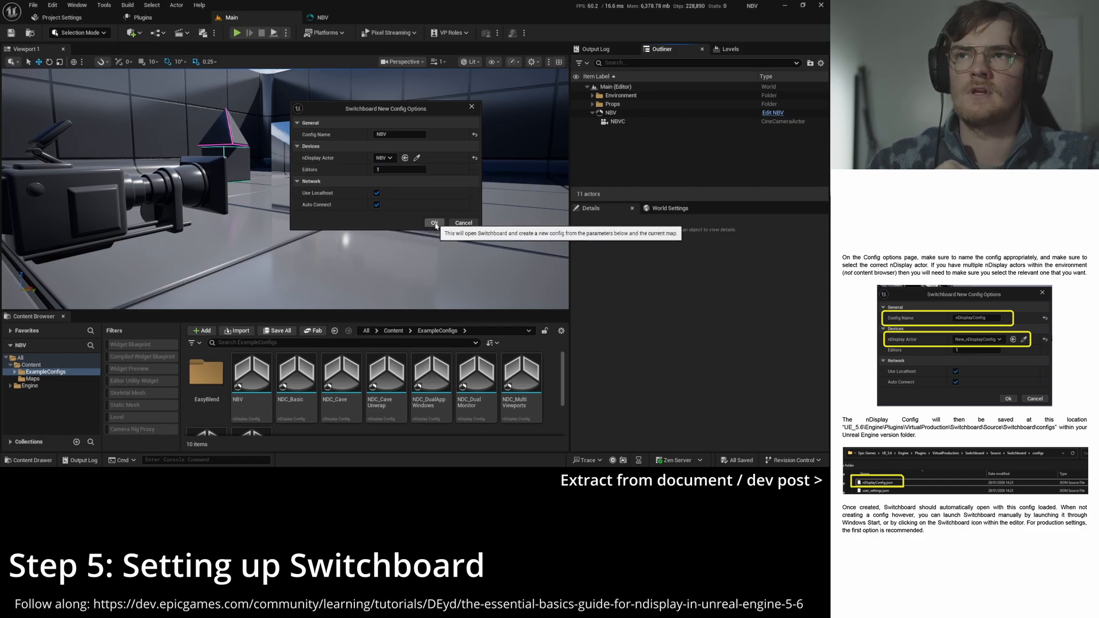
left_click(434, 223)
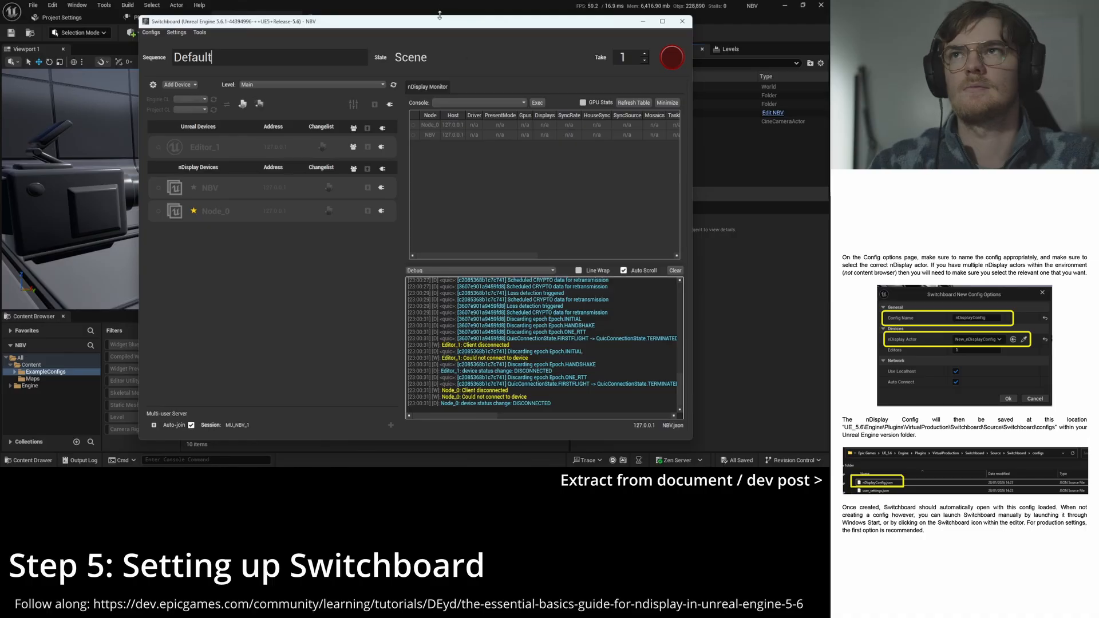
Step: Arrange the Switchboard window beside the Switchboard Listener log, with Switchboard in front
left_click_drag(621, 27, 752, 33)
left_click(255, 116)
left_click_drag(254, 116, 89, 116)
left_click(336, 360)
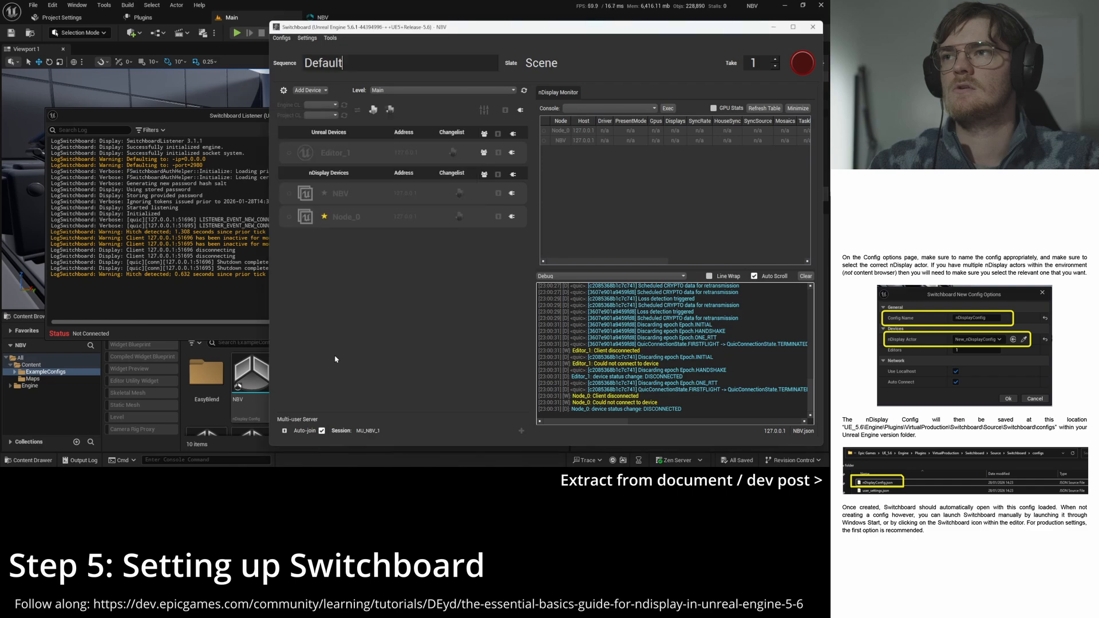
Step: Look through the saved Switchboard configs available for loading and check their folder path, without loading one
left_click(477, 93)
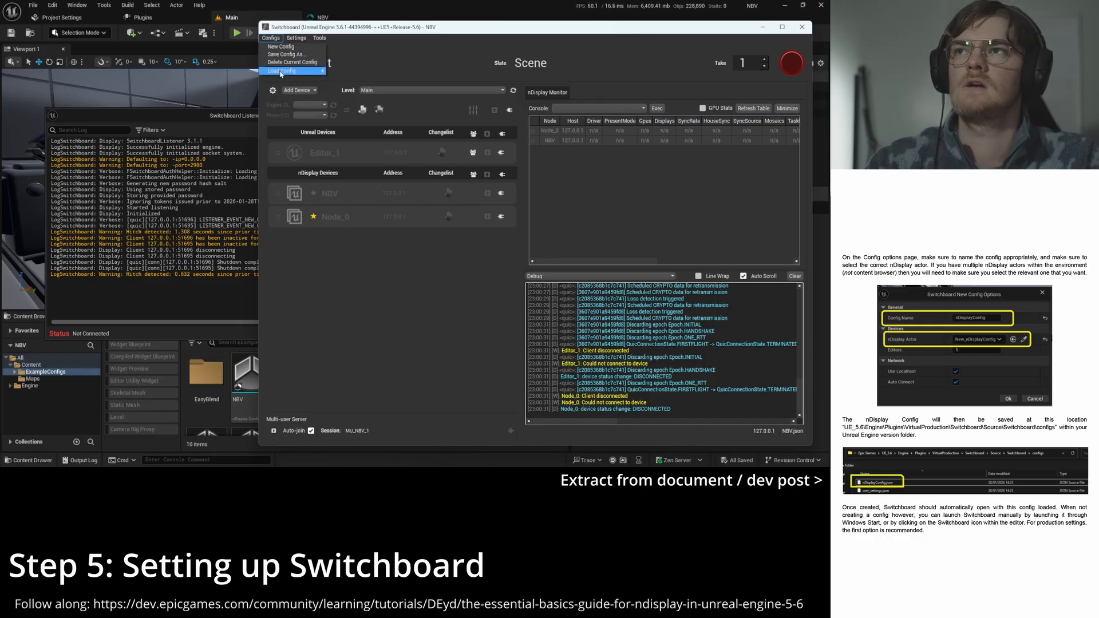
mouse_move(298, 70)
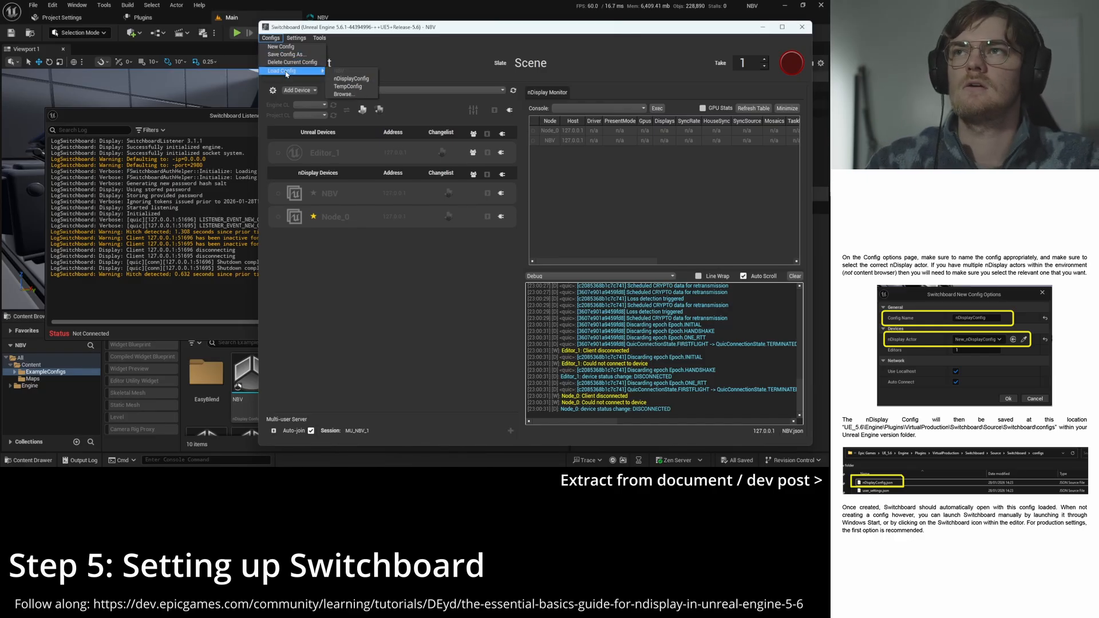
left_click(357, 87)
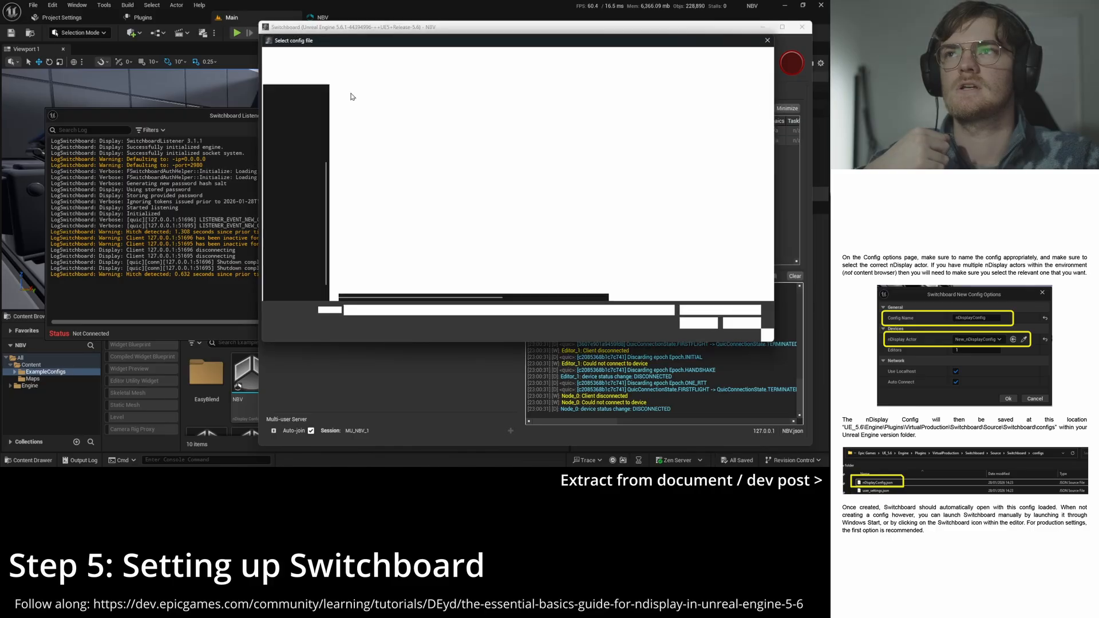
left_click(622, 60)
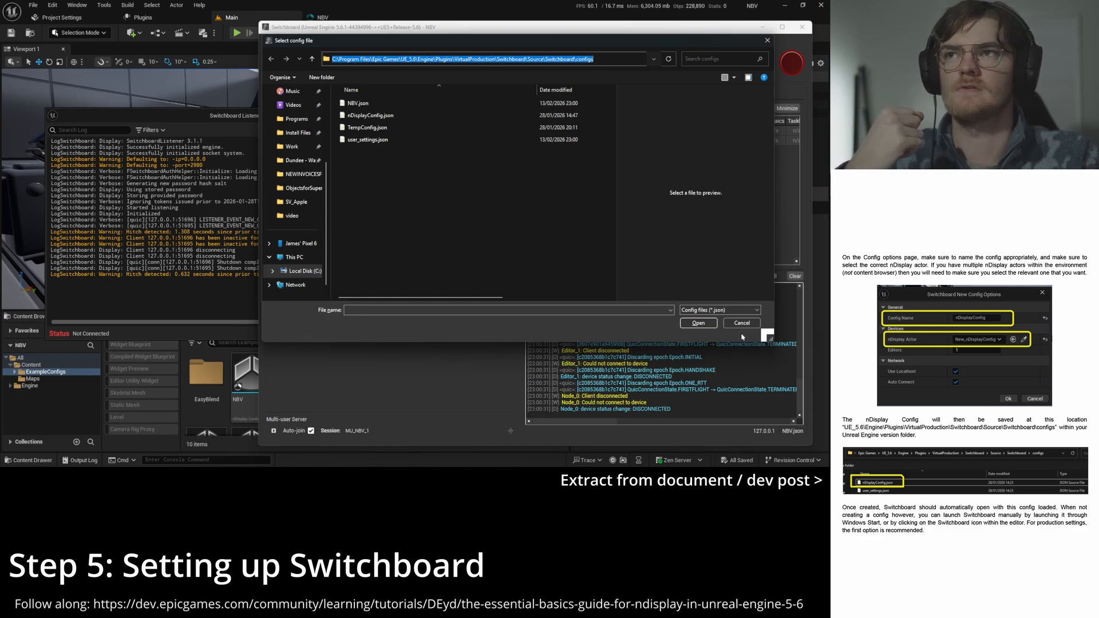
left_click(767, 41)
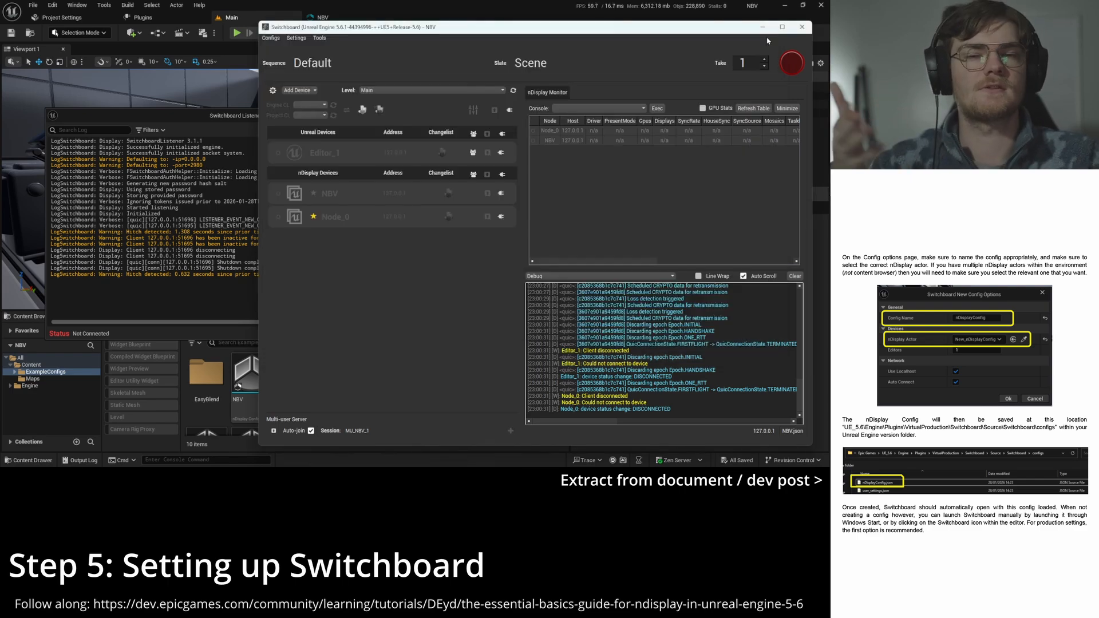
left_click(274, 43)
mouse_move(312, 70)
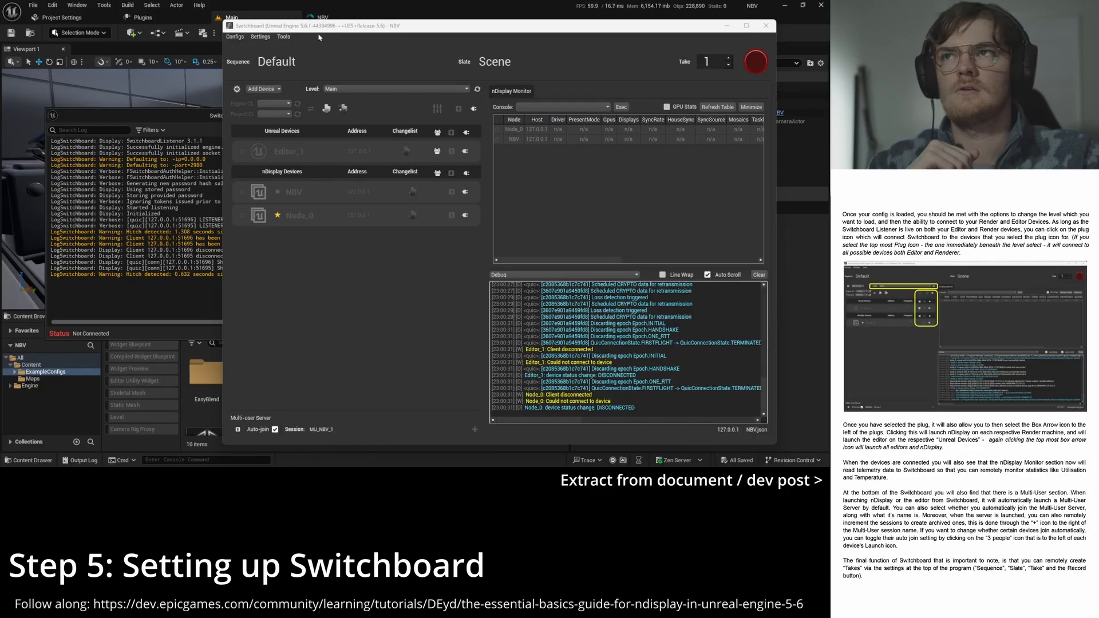
Step: Reposition the Switchboard window and review the levels that can be chosen for launching
left_click_drag(337, 30, 297, 29)
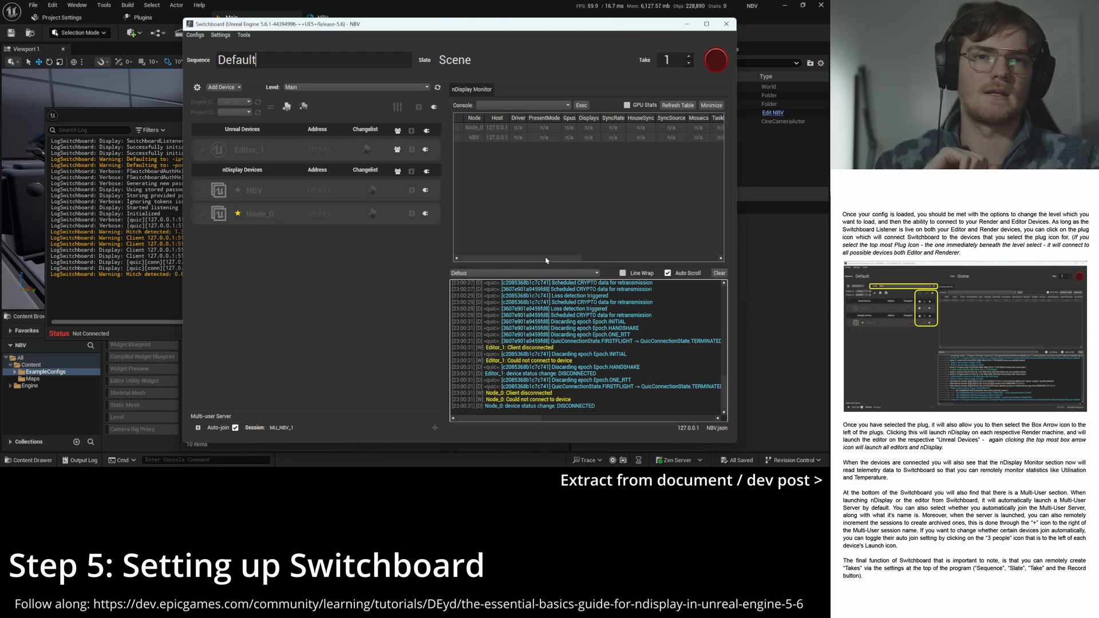
left_click(188, 421)
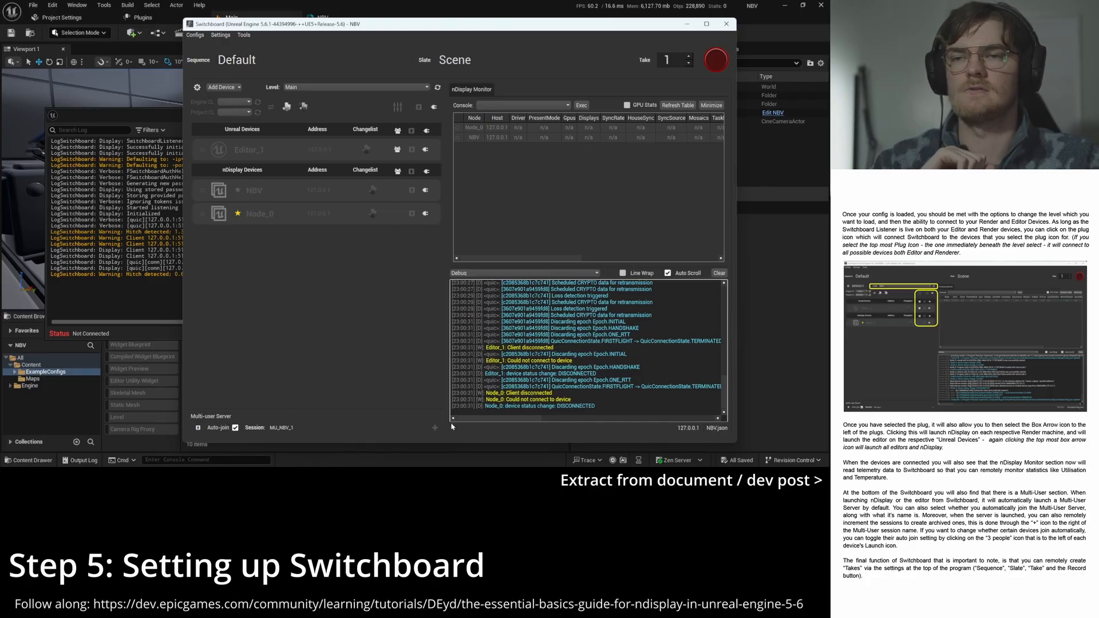
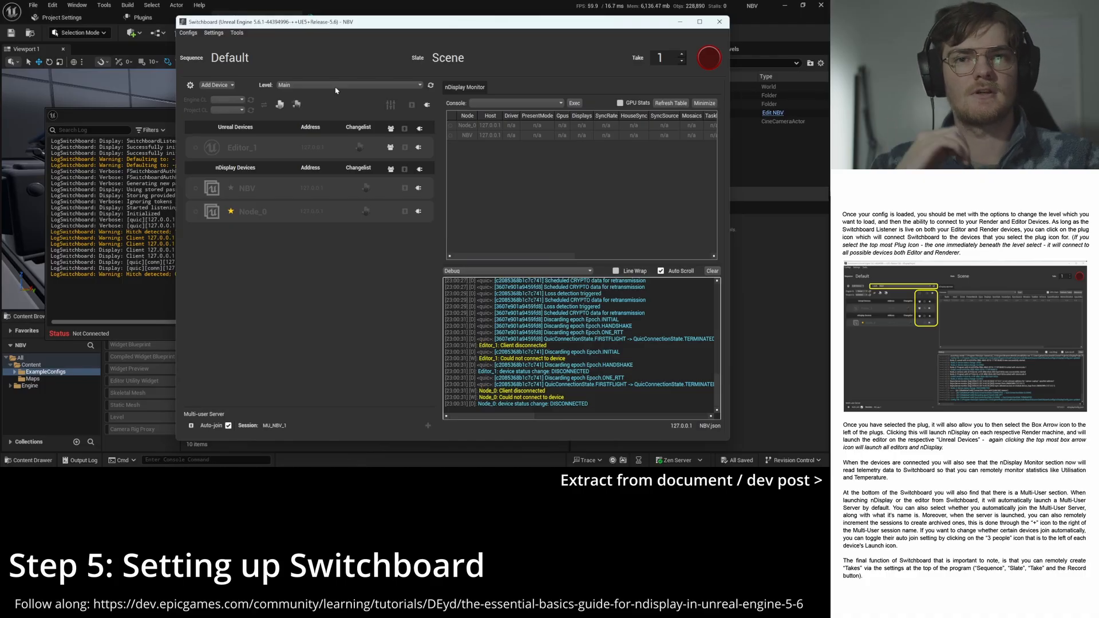
left_click_drag(400, 25, 241, 20)
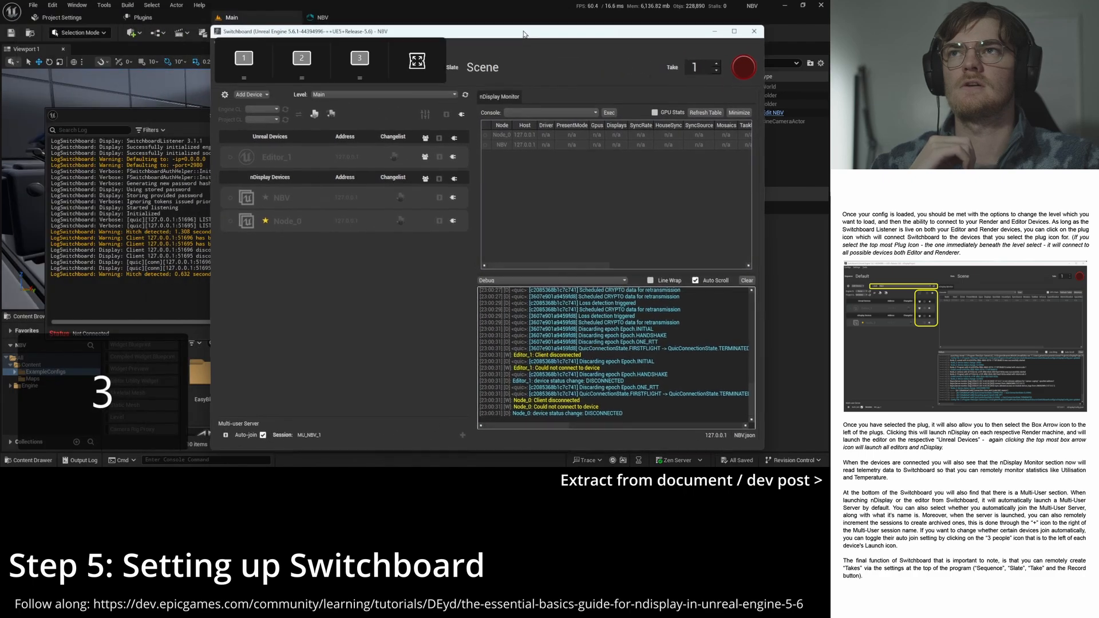
left_click(338, 95)
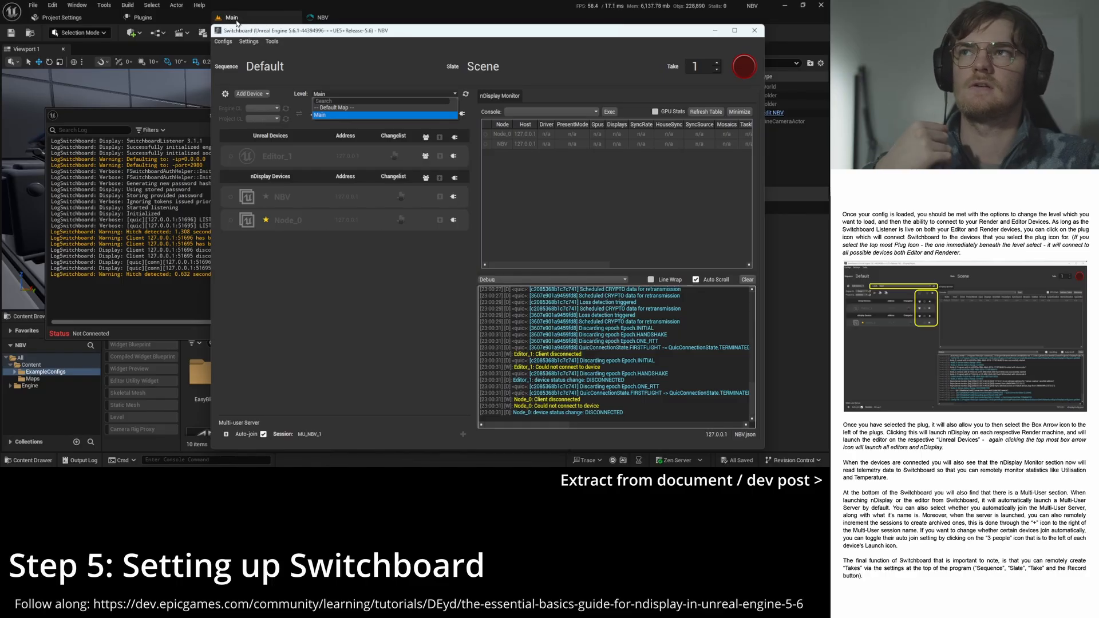
left_click(351, 89)
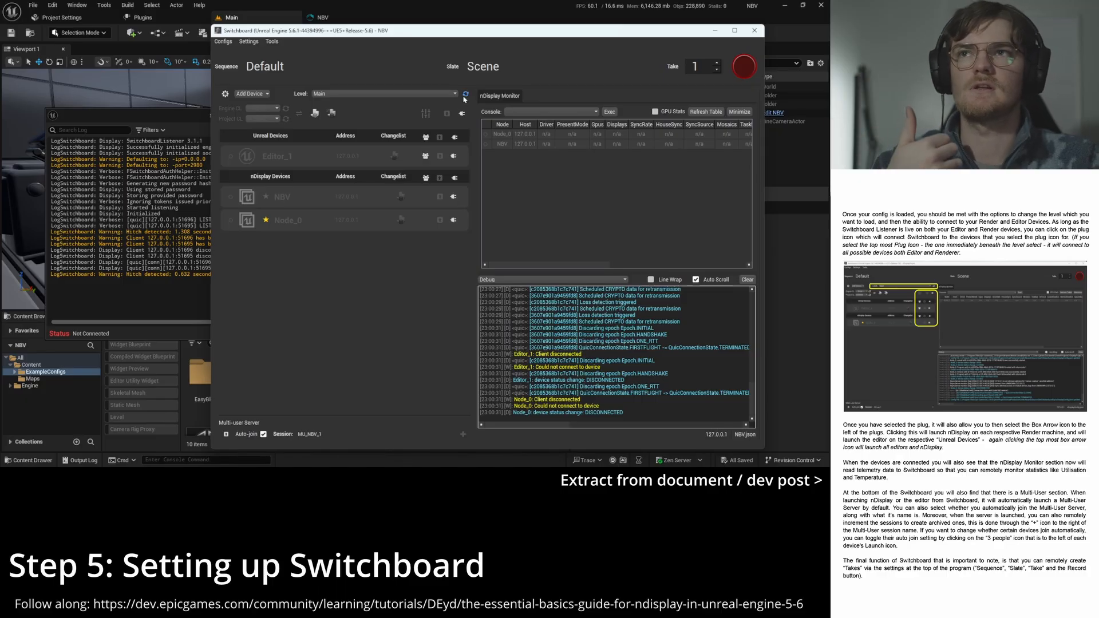
left_click(366, 94)
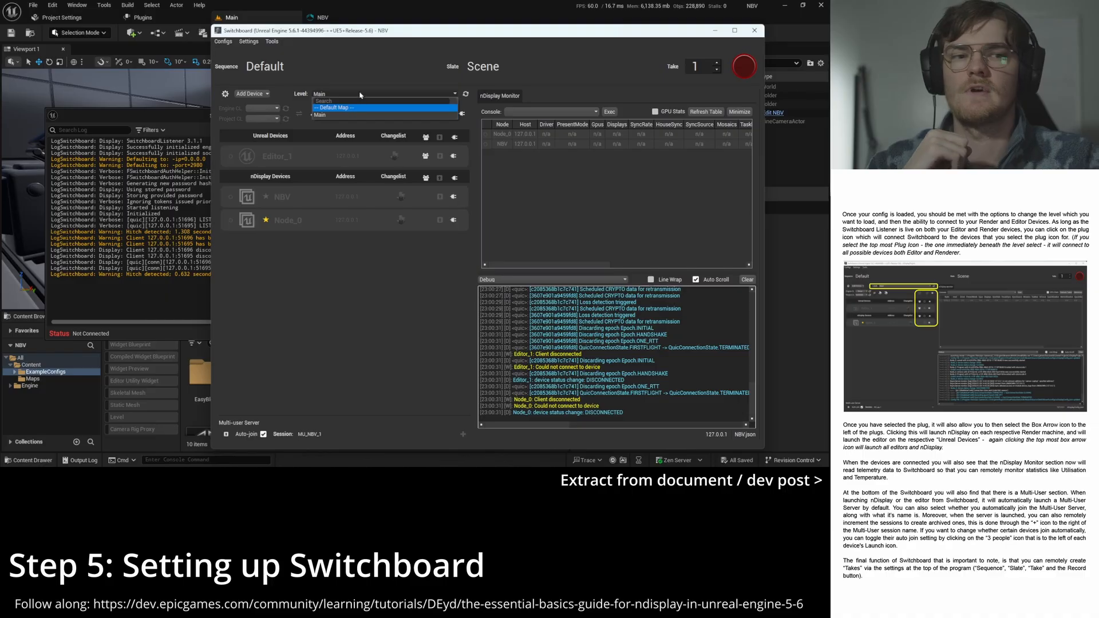
left_click(363, 90)
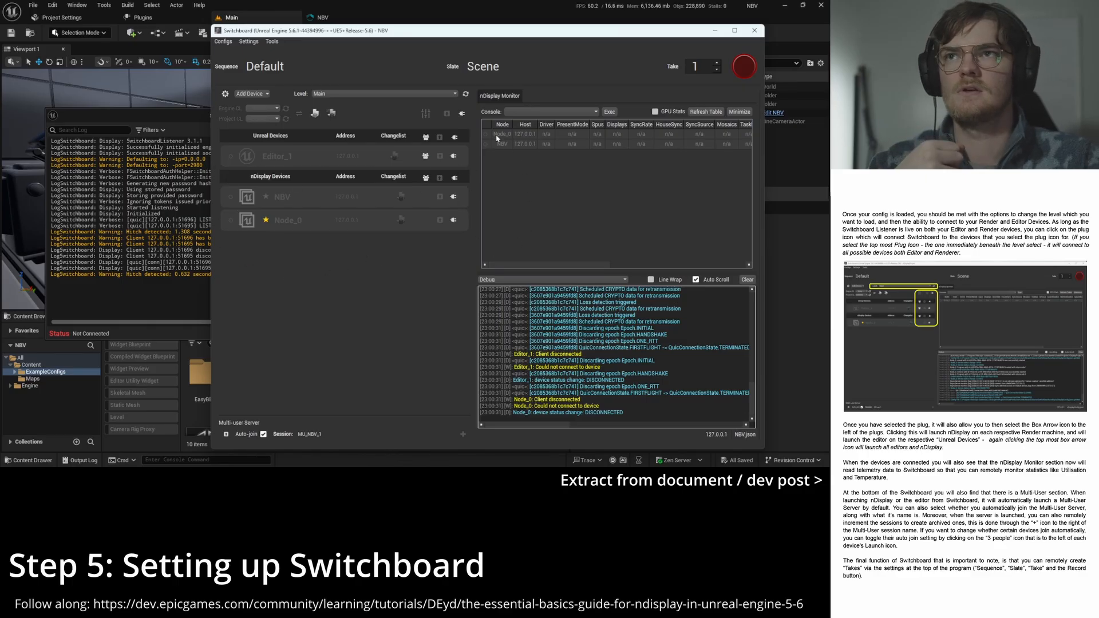
Step: Connect all editor and nDisplay devices in Switchboard and read the full messages in the log
left_click(462, 113)
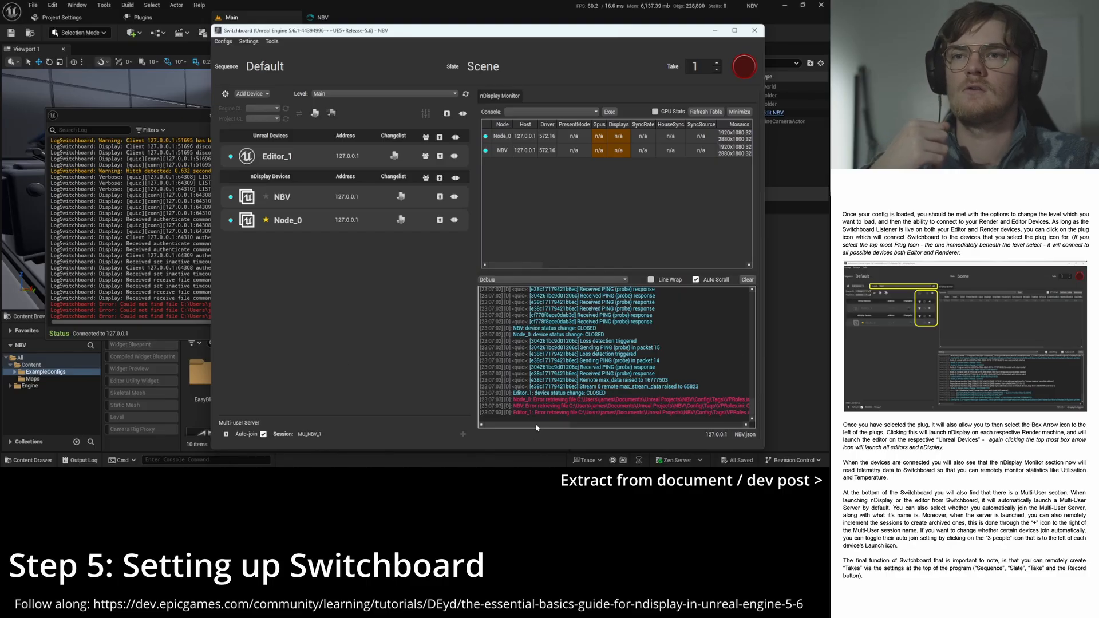
left_click_drag(536, 427, 624, 431)
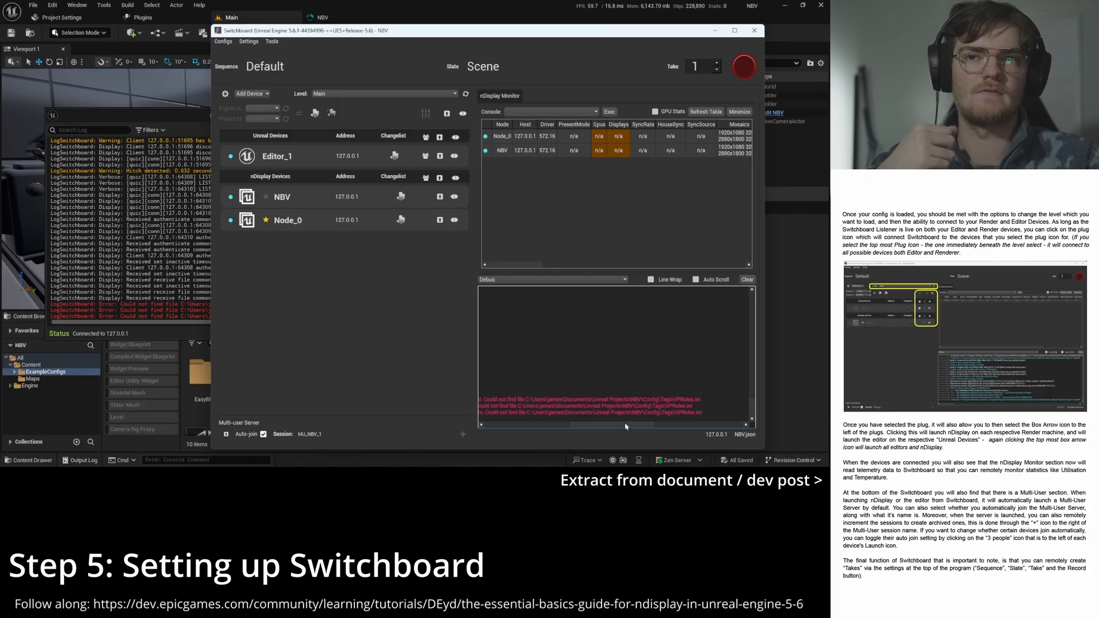
left_click_drag(624, 428, 502, 430)
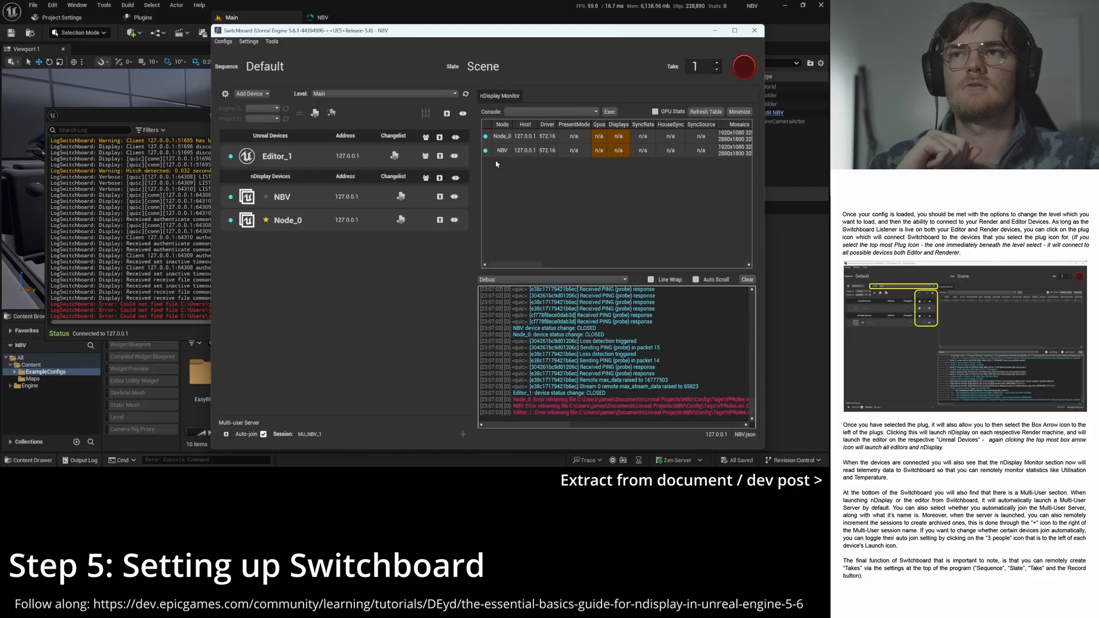
Step: Examine the connected nodes' telemetry in the nDisplay Monitor, from driver details to CPU, memory and GPU utilization
left_click_drag(523, 266, 581, 268)
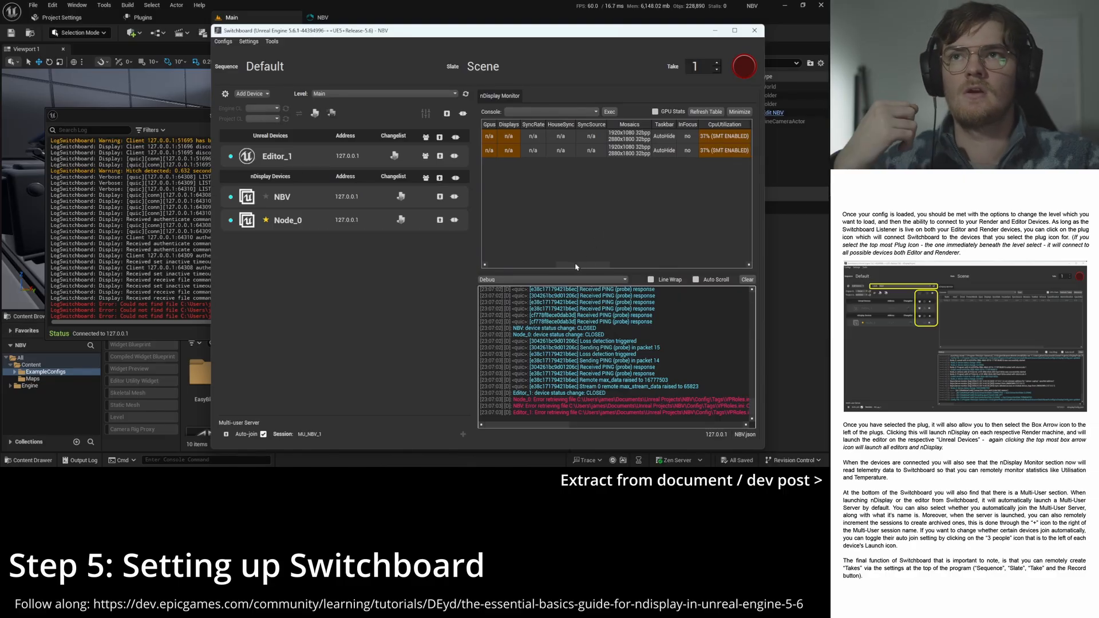
left_click_drag(580, 267, 677, 267)
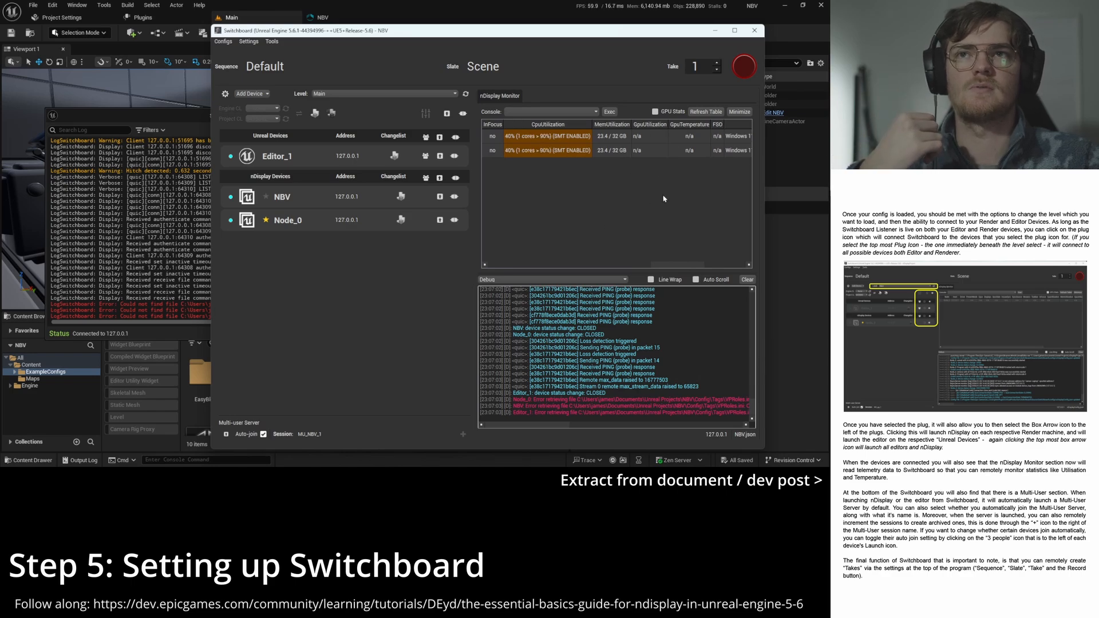
left_click_drag(684, 268, 657, 185)
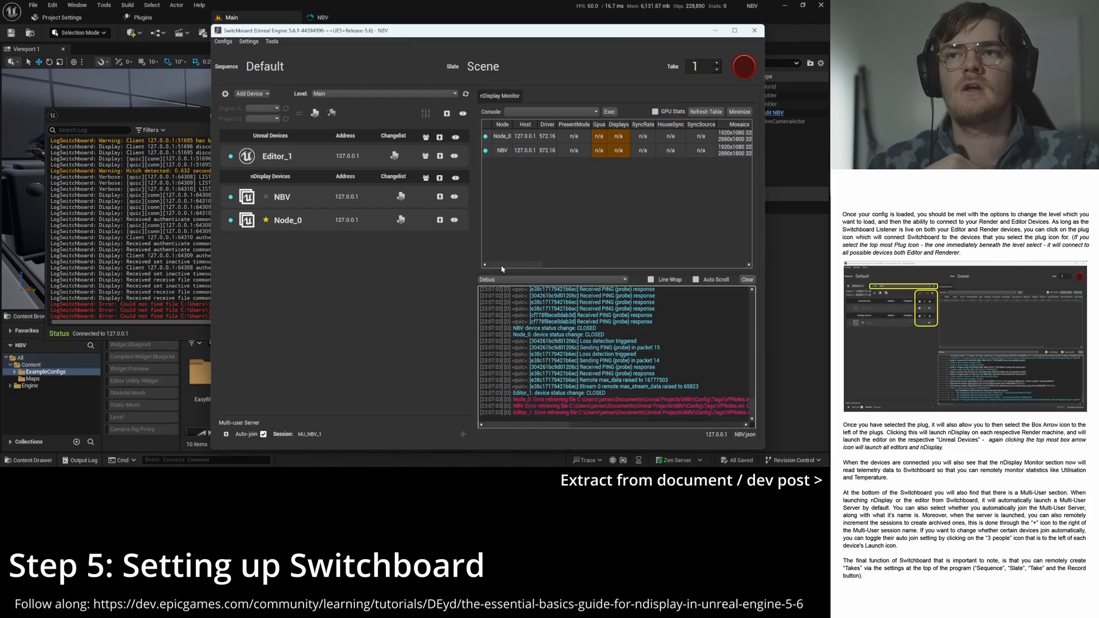
left_click_drag(495, 265, 660, 276)
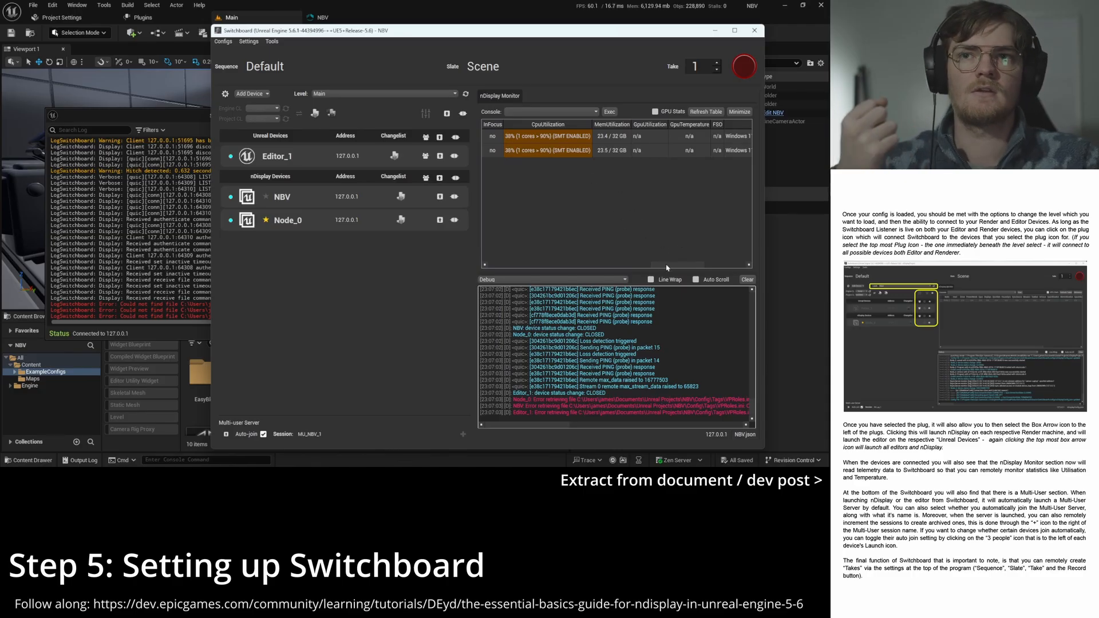
Step: Toggle multi-user auto-join off and back on for the nDisplay device group in Switchboard
left_click_drag(670, 265, 486, 268)
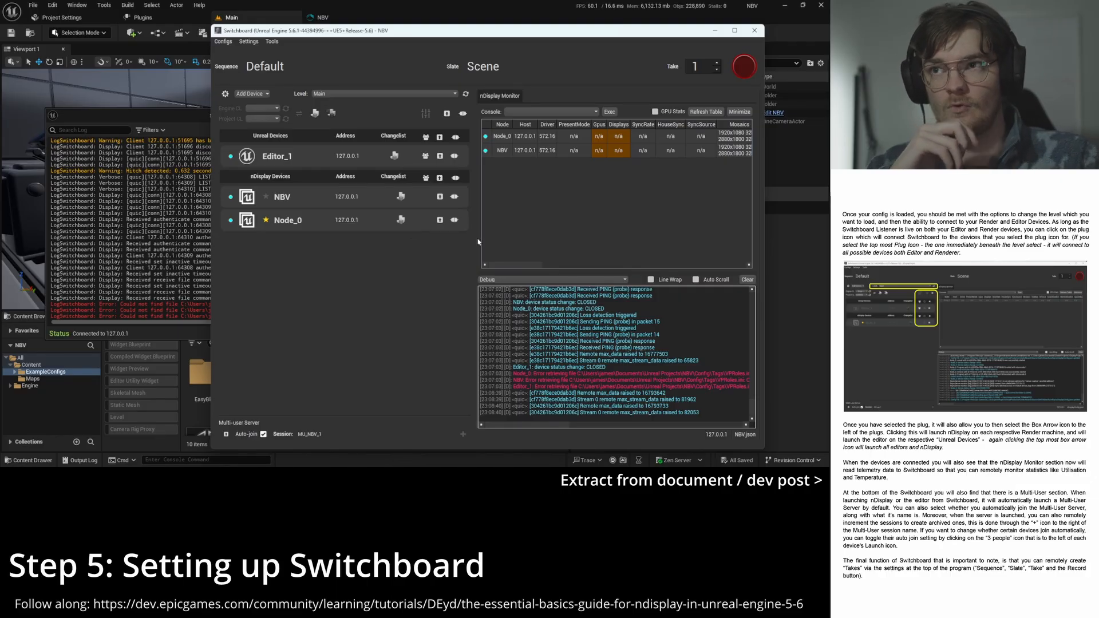
left_click(426, 179)
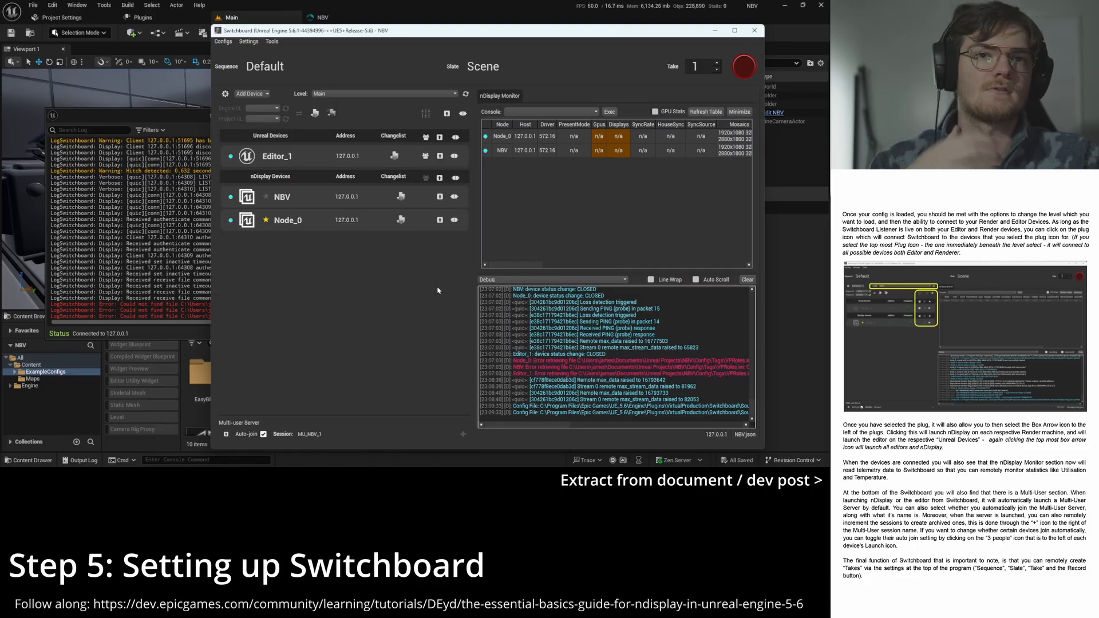
left_click(428, 182)
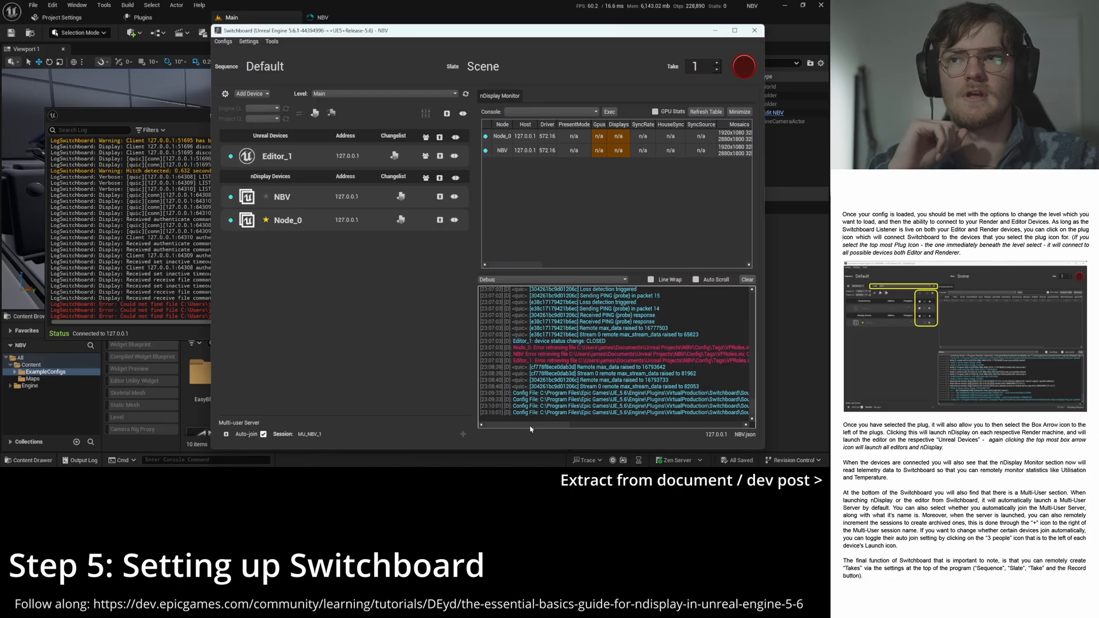
mouse_move(530, 428)
left_mouse_down()
mouse_move(612, 422)
mouse_move(634, 399)
mouse_move(512, 428)
left_mouse_up()
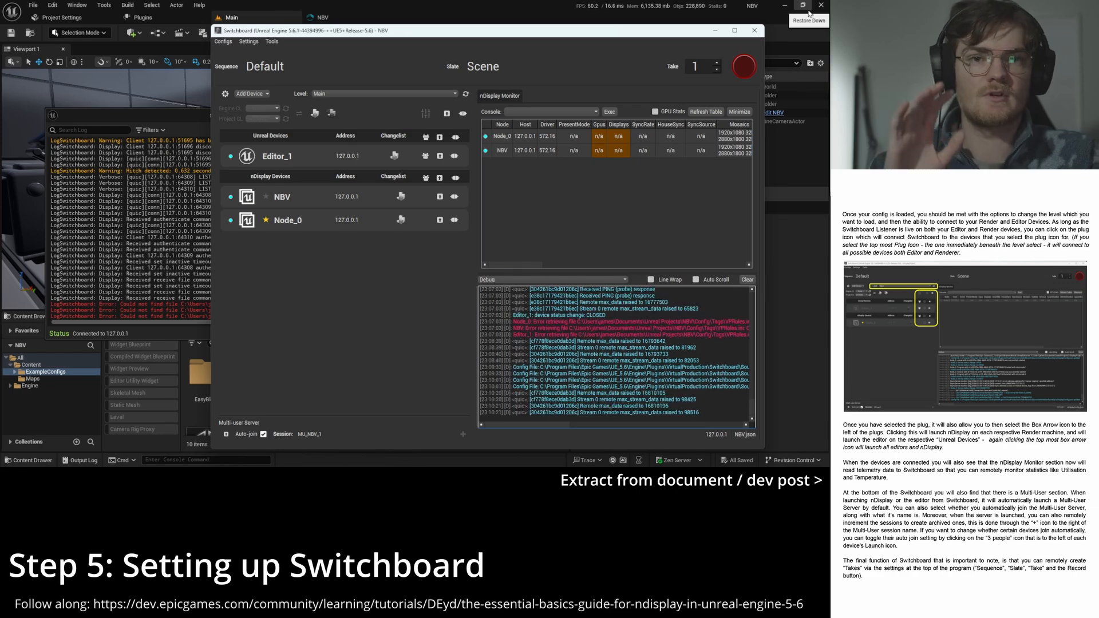
Step: Close the open Unreal Editor and launch the Unreal device group from Switchboard, minimizing the Multi-User Server window
left_click(522, 7)
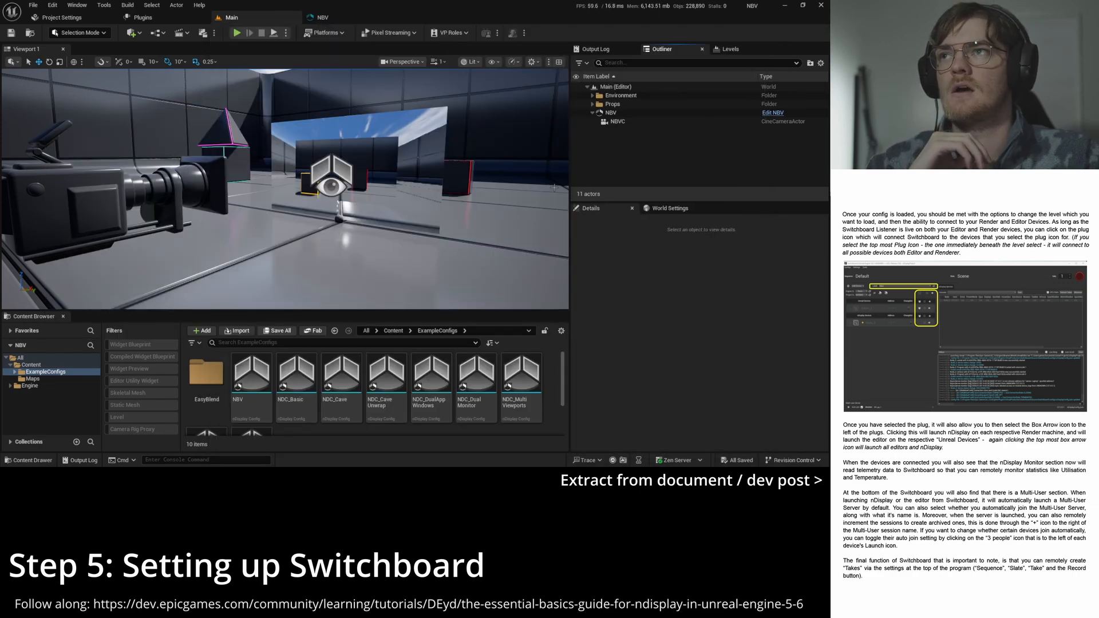
left_click(822, 5)
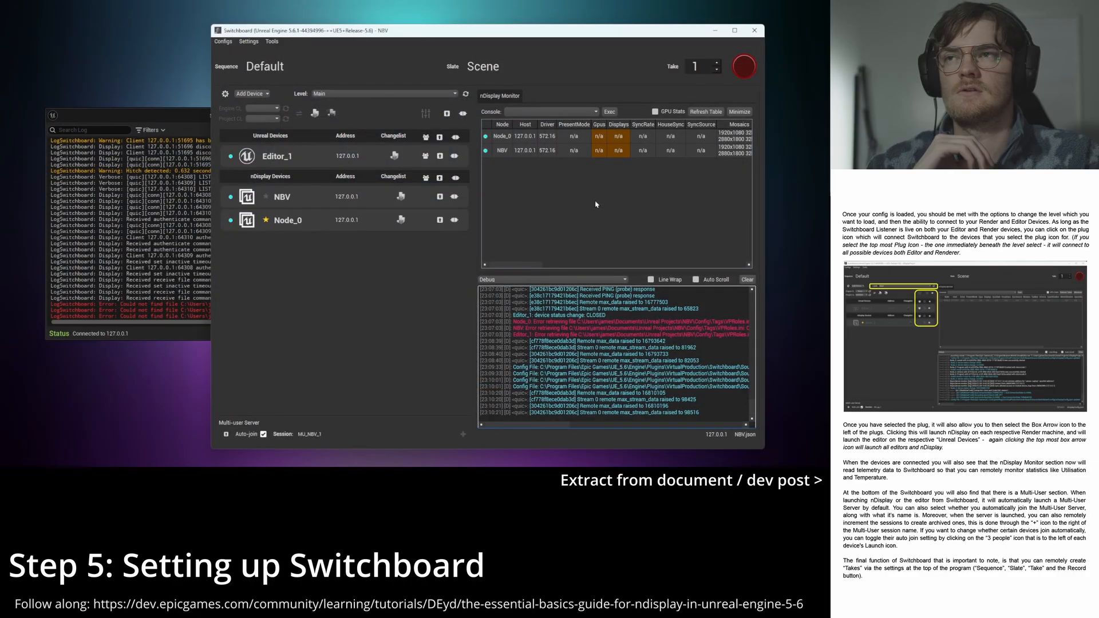
left_click(440, 138)
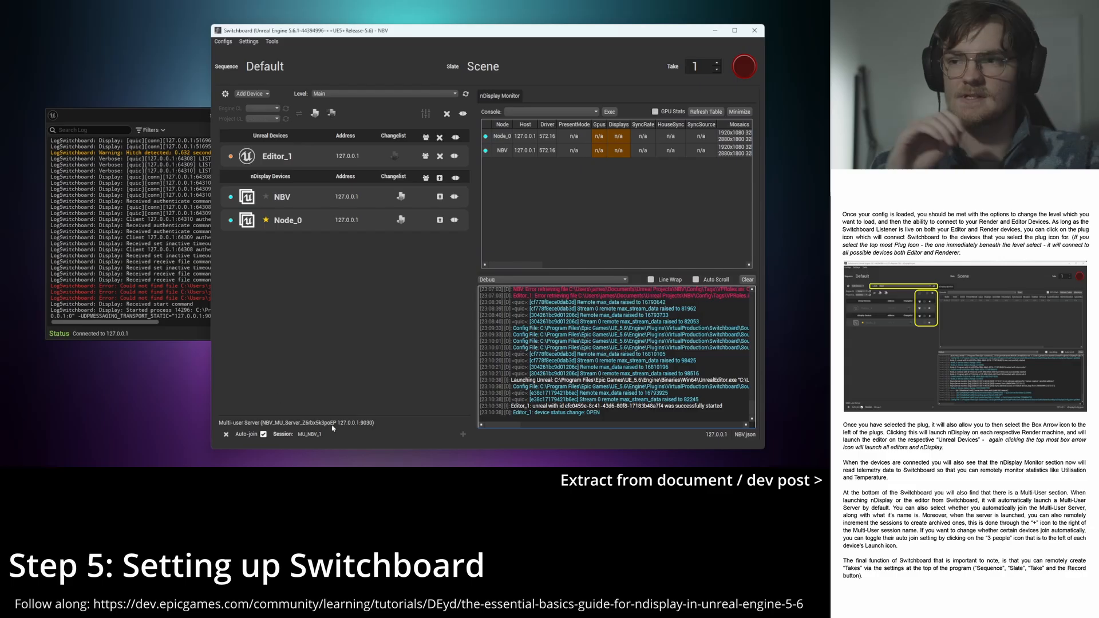
left_click_drag(438, 109, 444, 73)
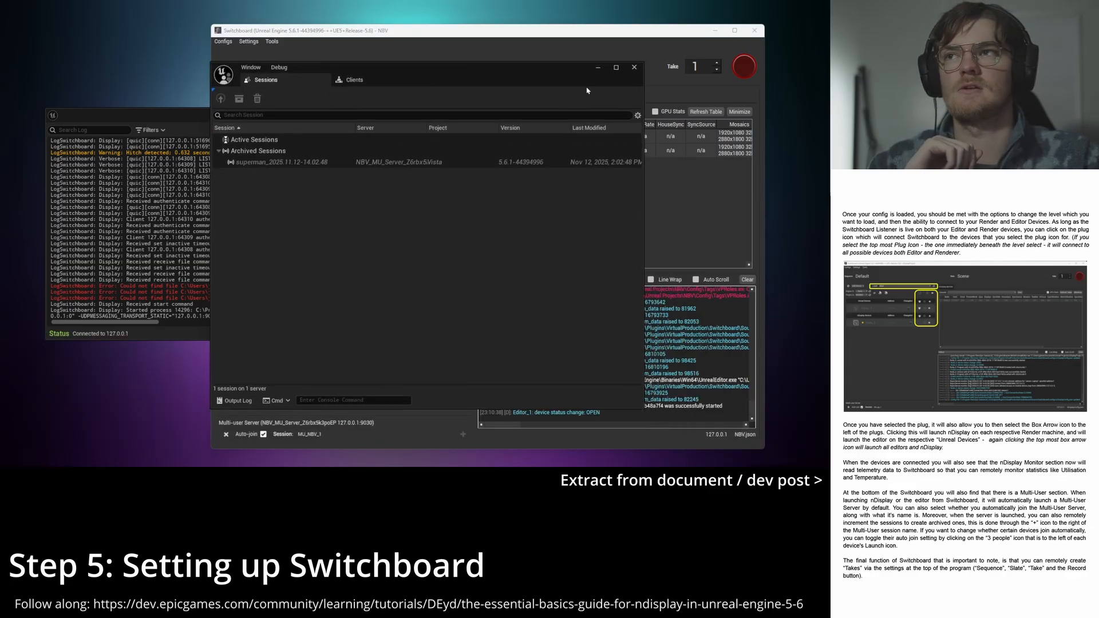
left_click(598, 69)
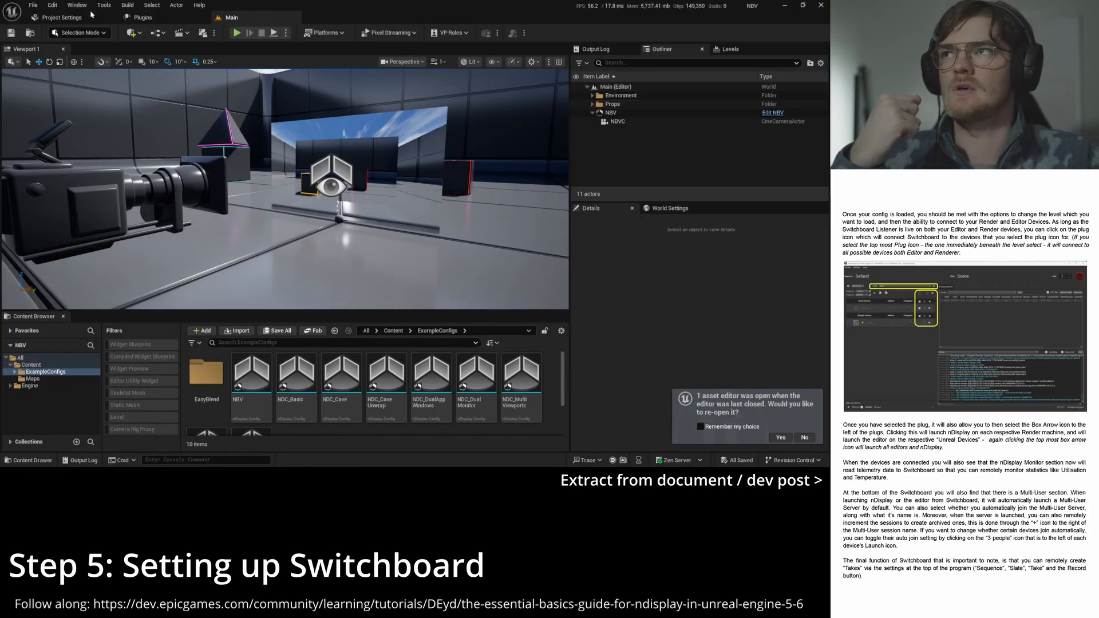
Step: Open the Multi-User Browser in the launched editor and dock it beside Viewport 1
left_click(78, 7)
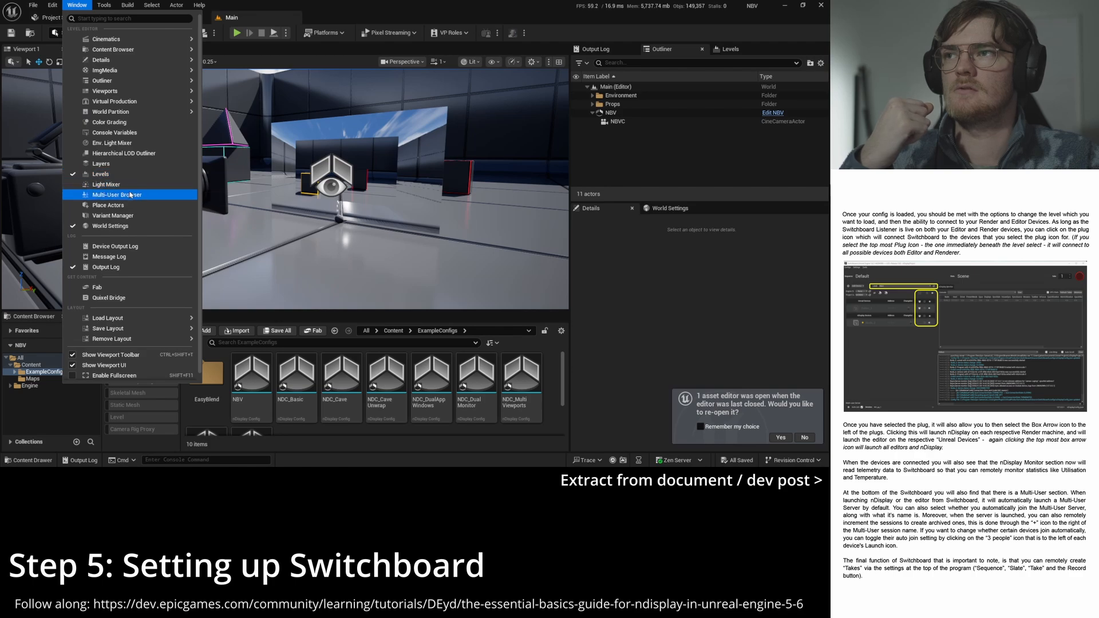
left_click(132, 194)
left_click_drag(603, 49, 82, 53)
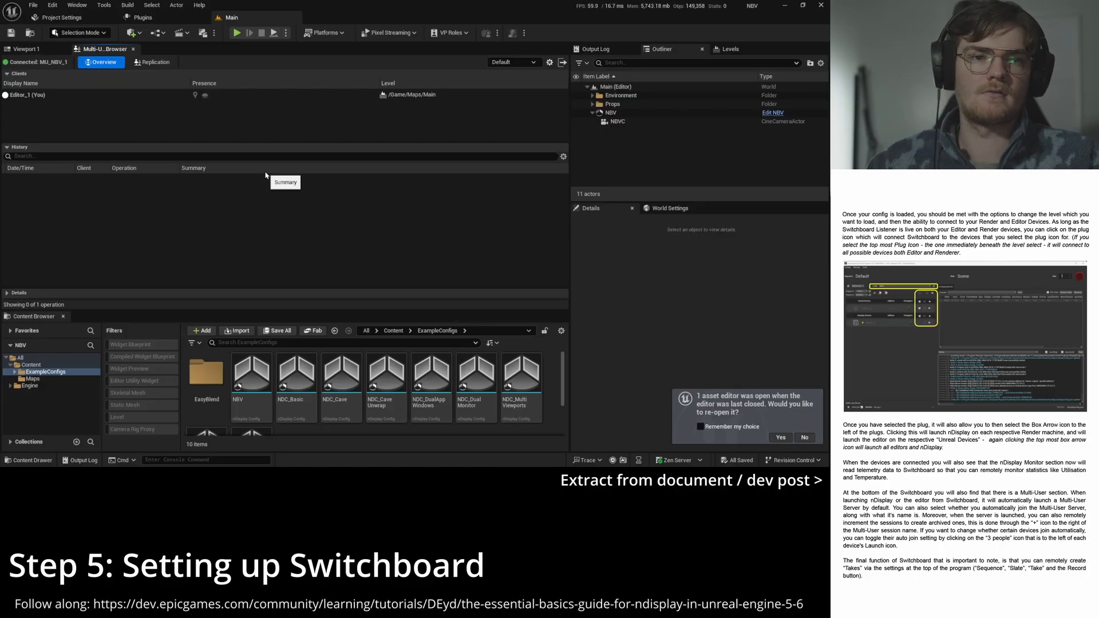
key("alt+Tab")
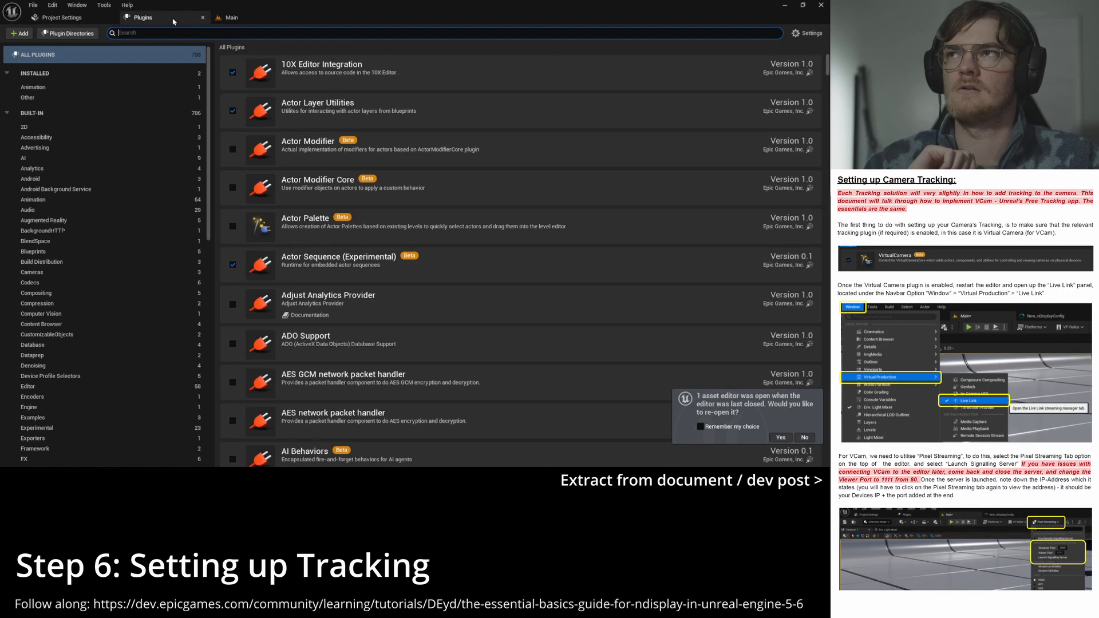
Step: Return to the Main level's viewport, select the NBVC camera without reopening the previous asset editor, and enlarge its component list
left_click(231, 18)
left_click(26, 49)
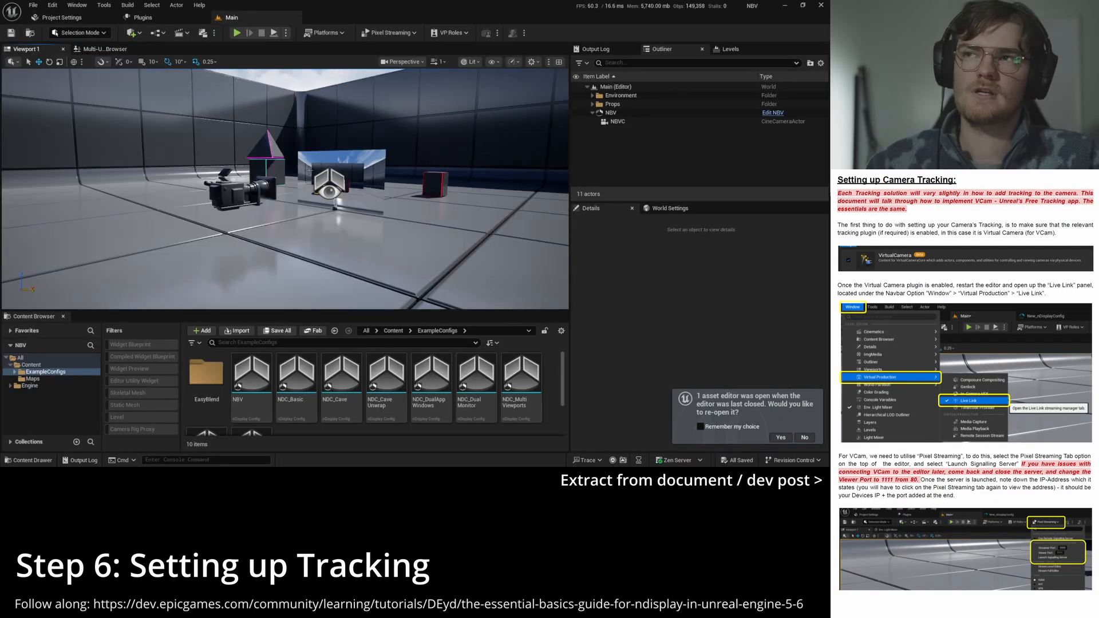
left_click(618, 122)
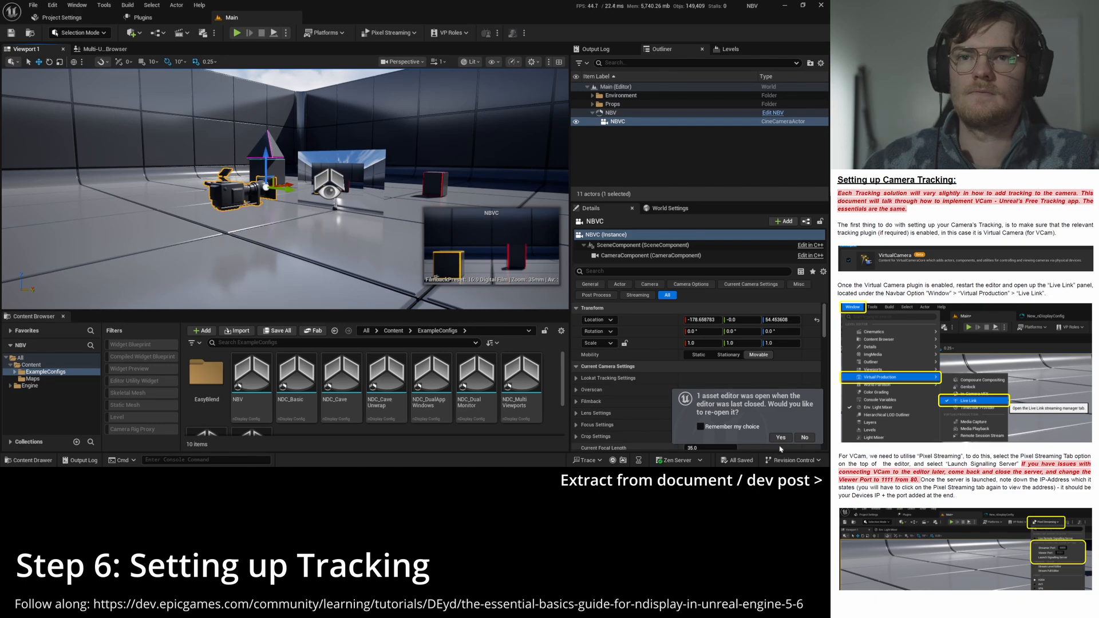
left_click(804, 438)
right_click_drag(382, 221, 356, 217)
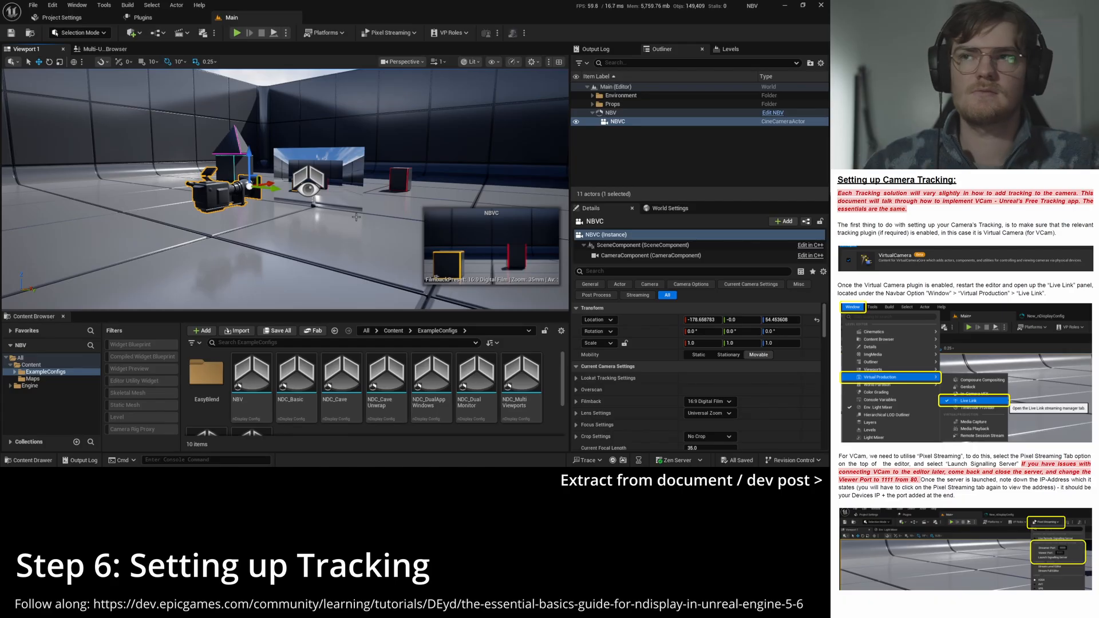
left_click_drag(657, 203, 657, 161)
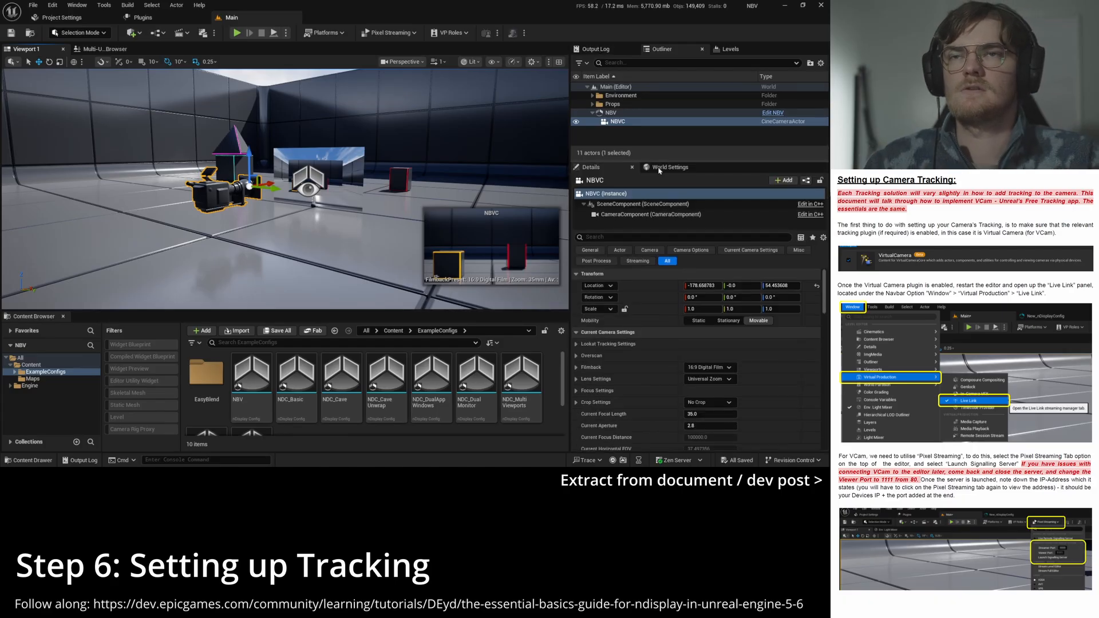
left_click_drag(657, 224, 656, 324)
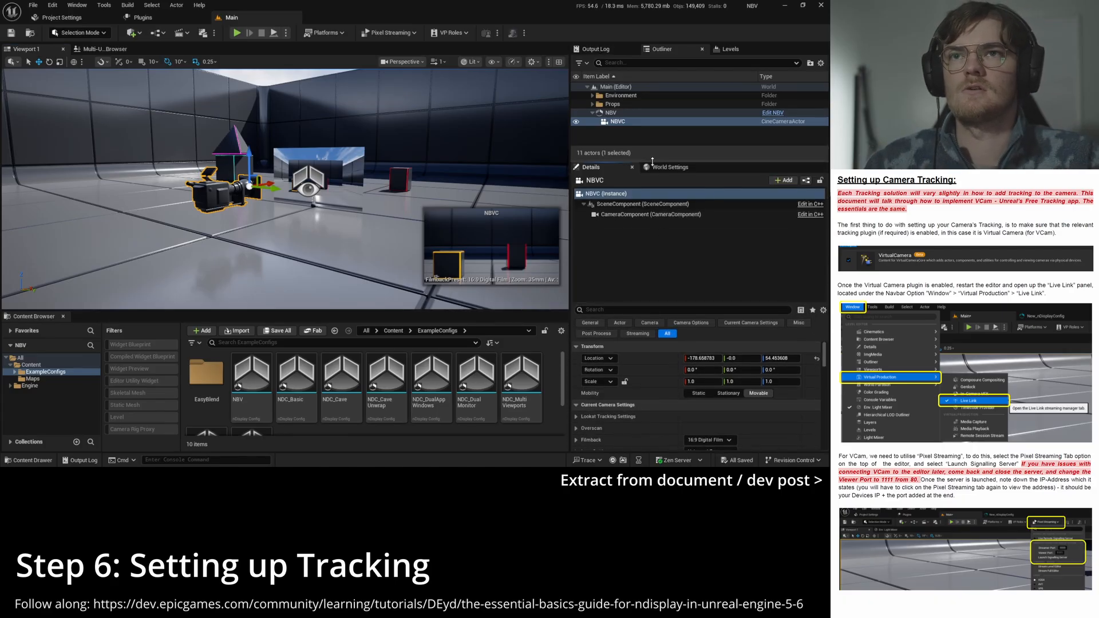
left_click_drag(654, 162, 654, 235)
Step: Open the Live Link panel from the Virtual Production tools
left_click(75, 6)
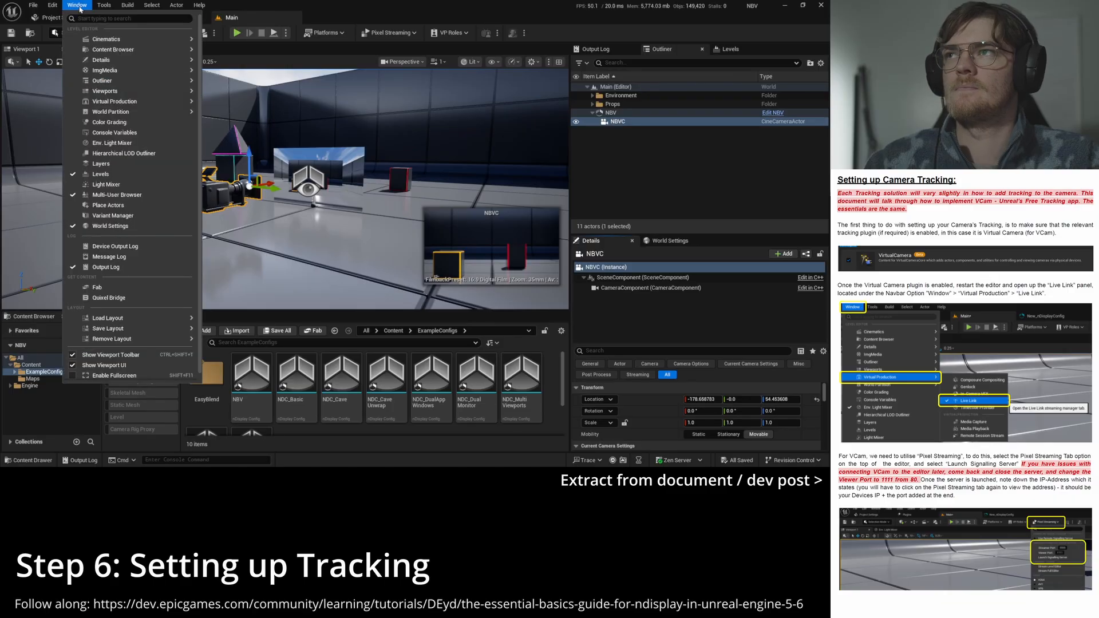
left_click(77, 6)
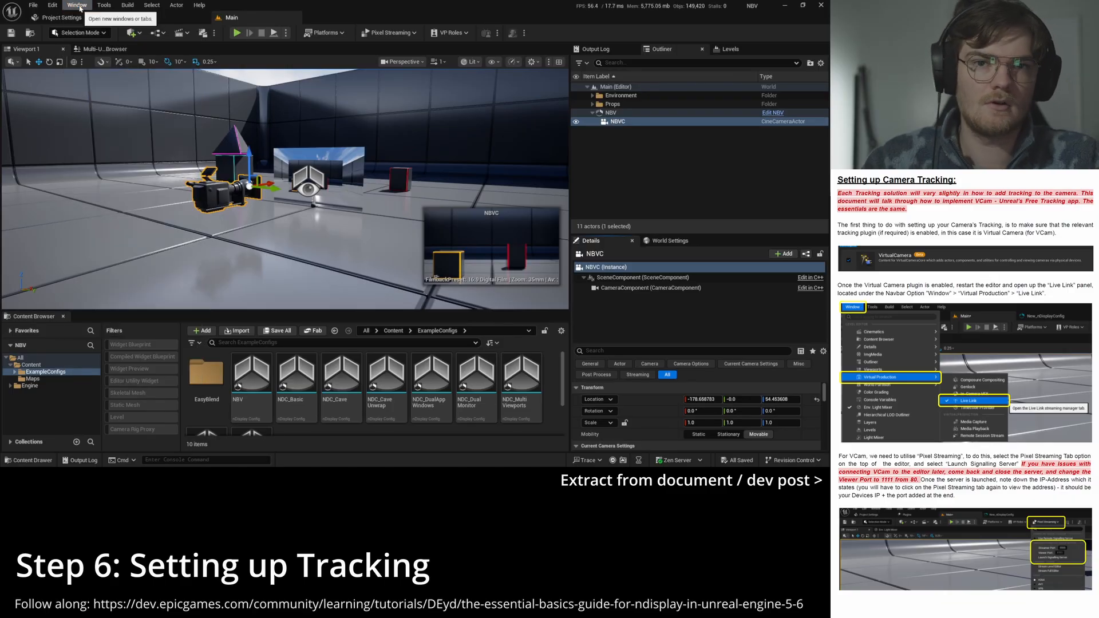
left_click(78, 6)
mouse_move(116, 105)
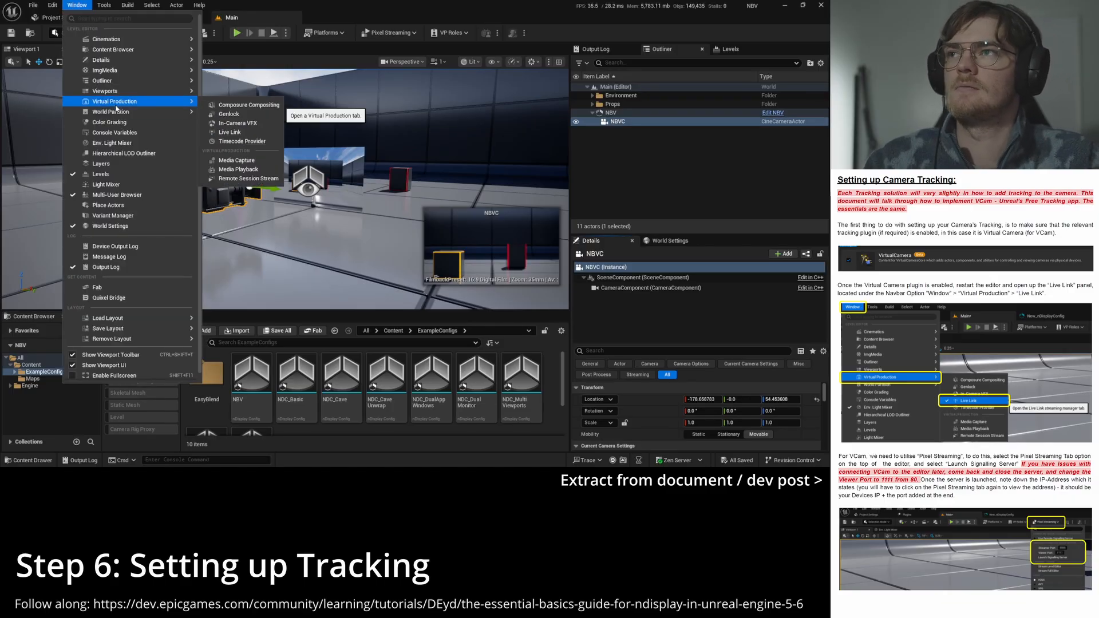
left_click(229, 133)
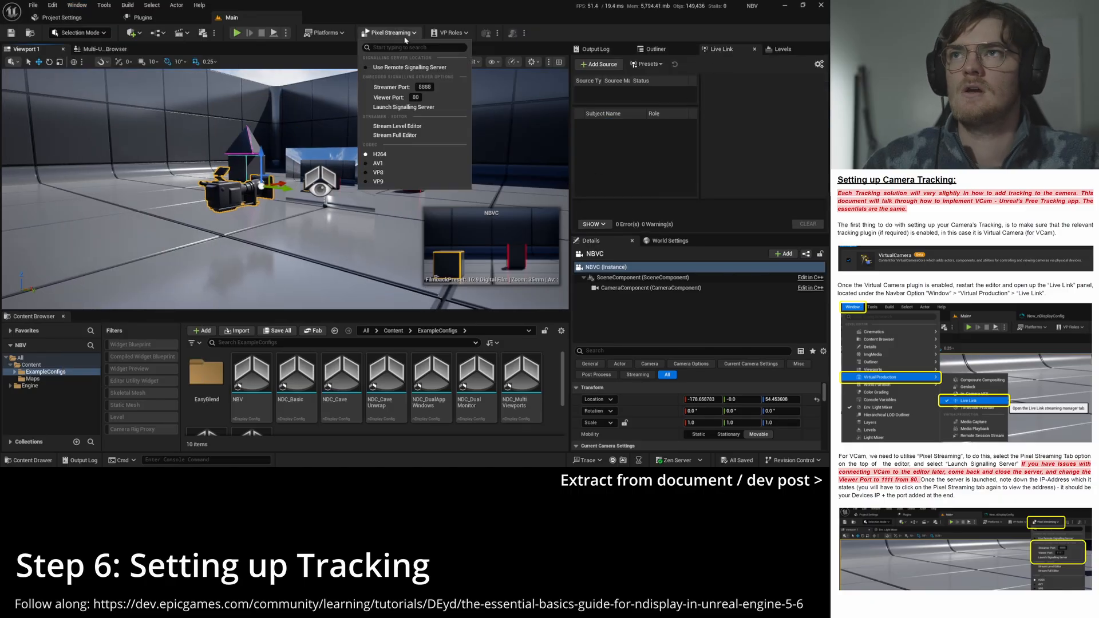
Step: Set the Pixel Streaming viewer port to 1111, launch the signalling server and check its access URLs
left_click(416, 97)
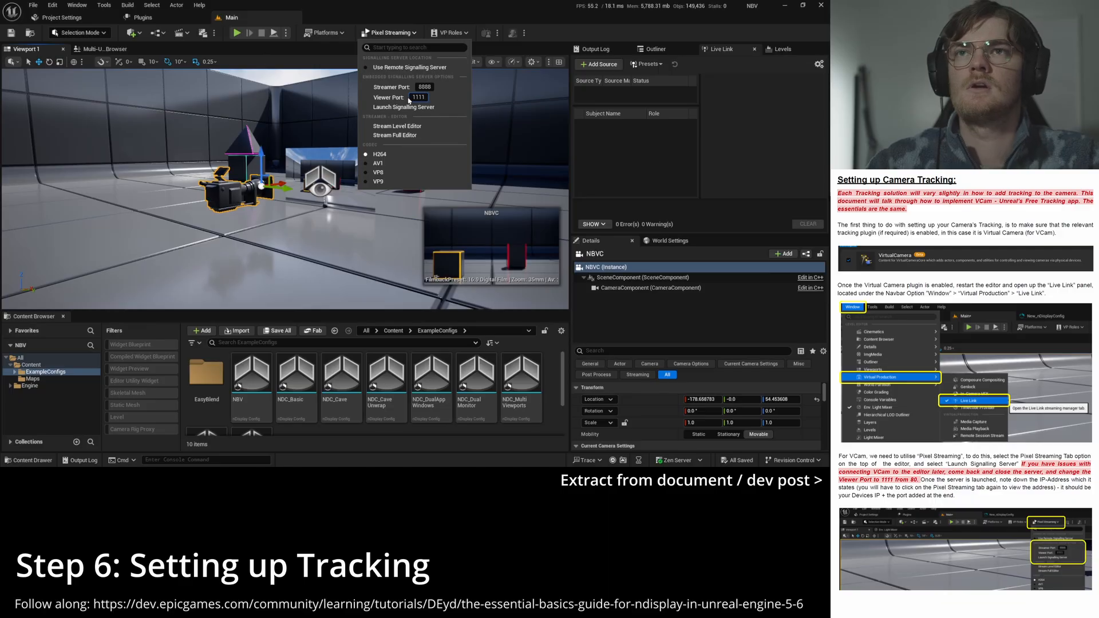
left_click(406, 107)
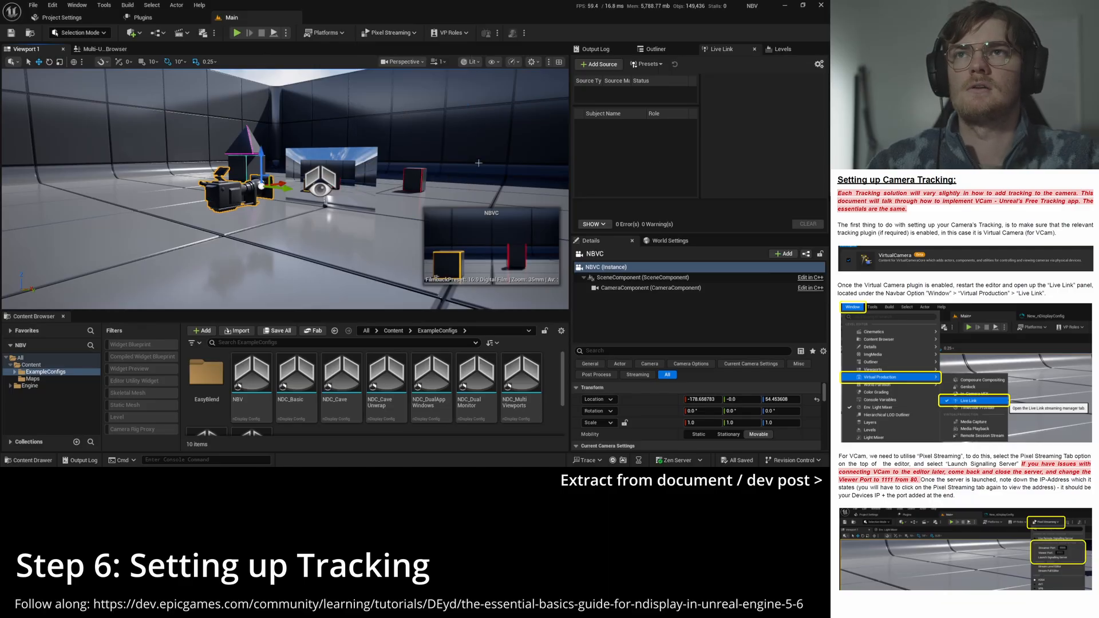
left_click(412, 34)
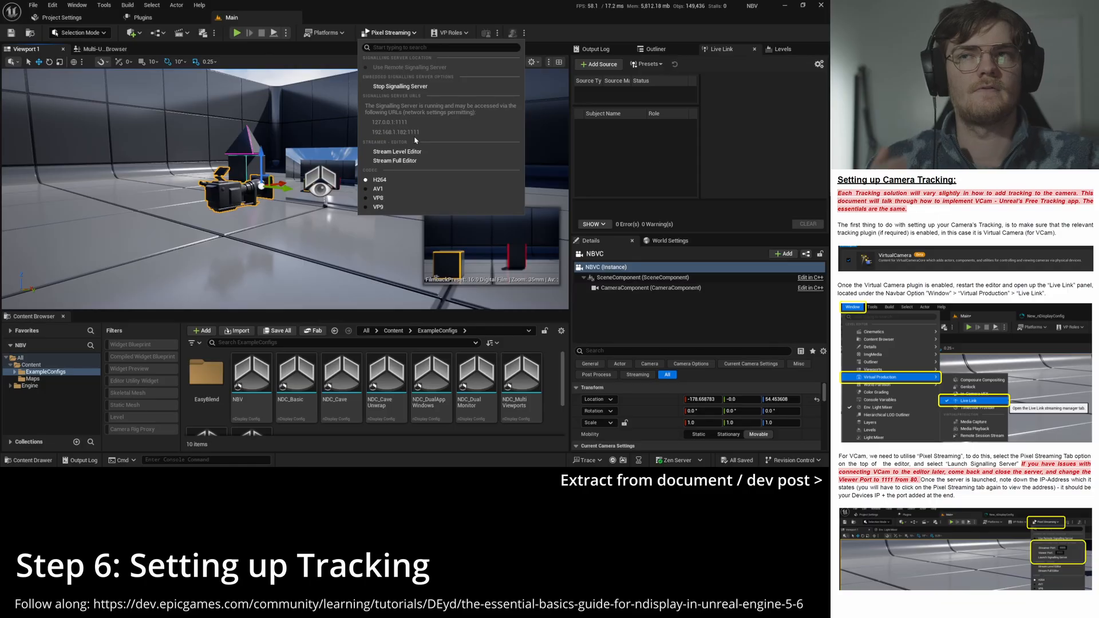
left_click(559, 31)
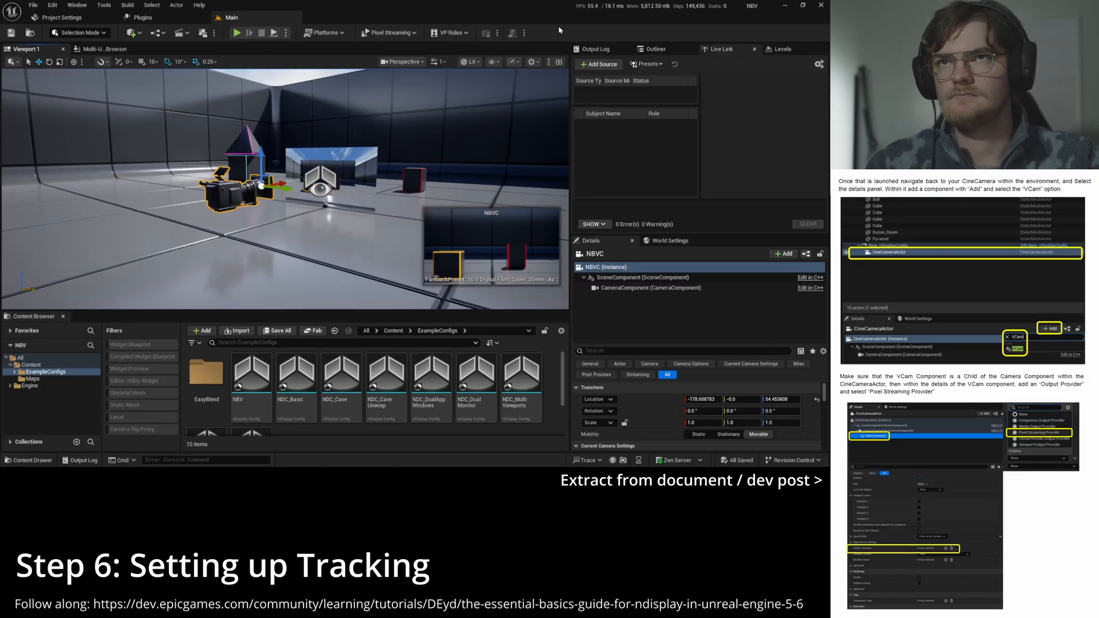
Step: Add a VCam component under the NBVC camera's CameraComponent, keeping the default name
left_click(650, 288)
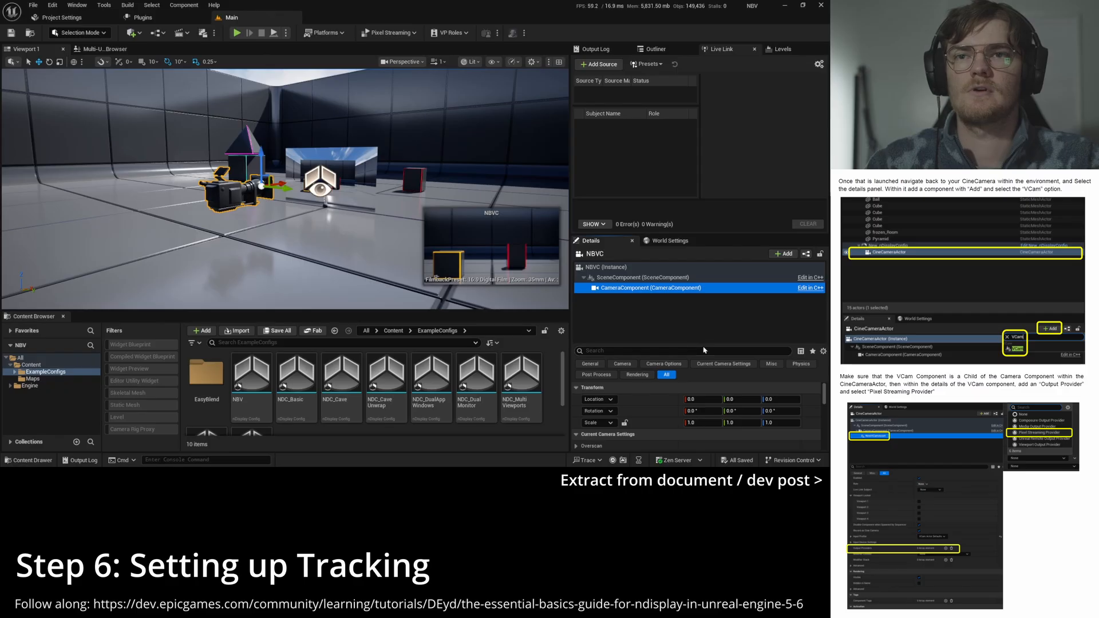
left_click(782, 255)
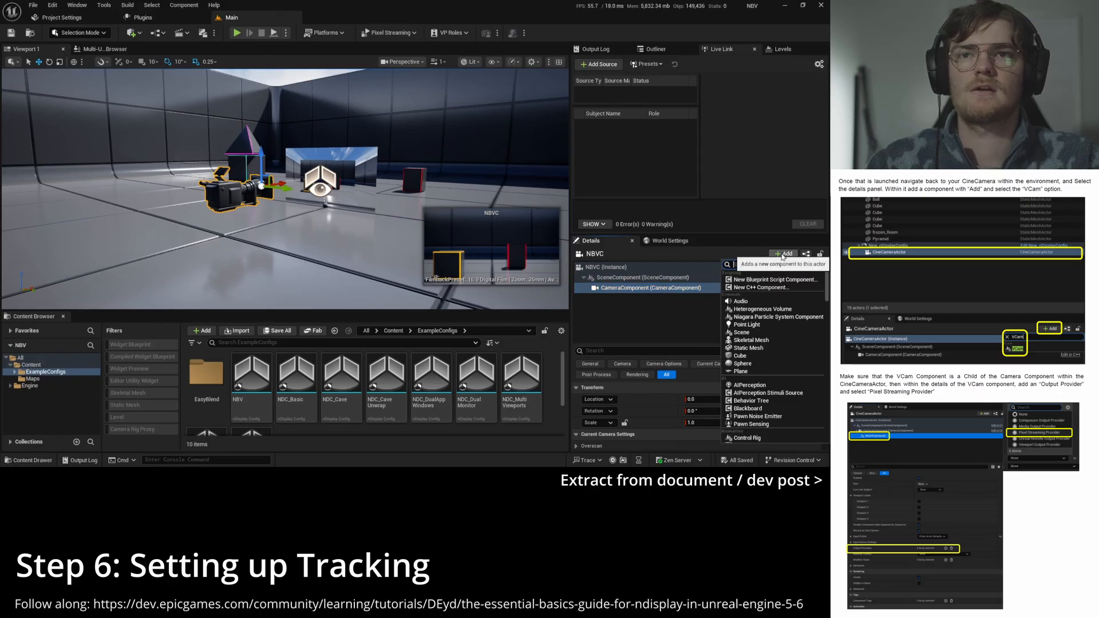
type("vcam")
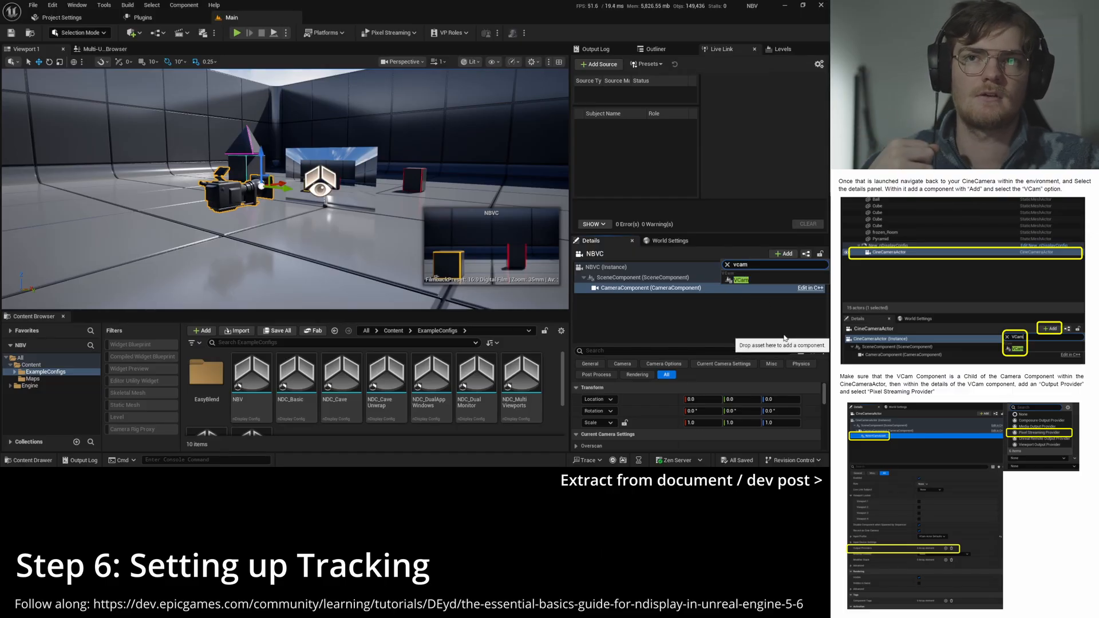
left_click(741, 280)
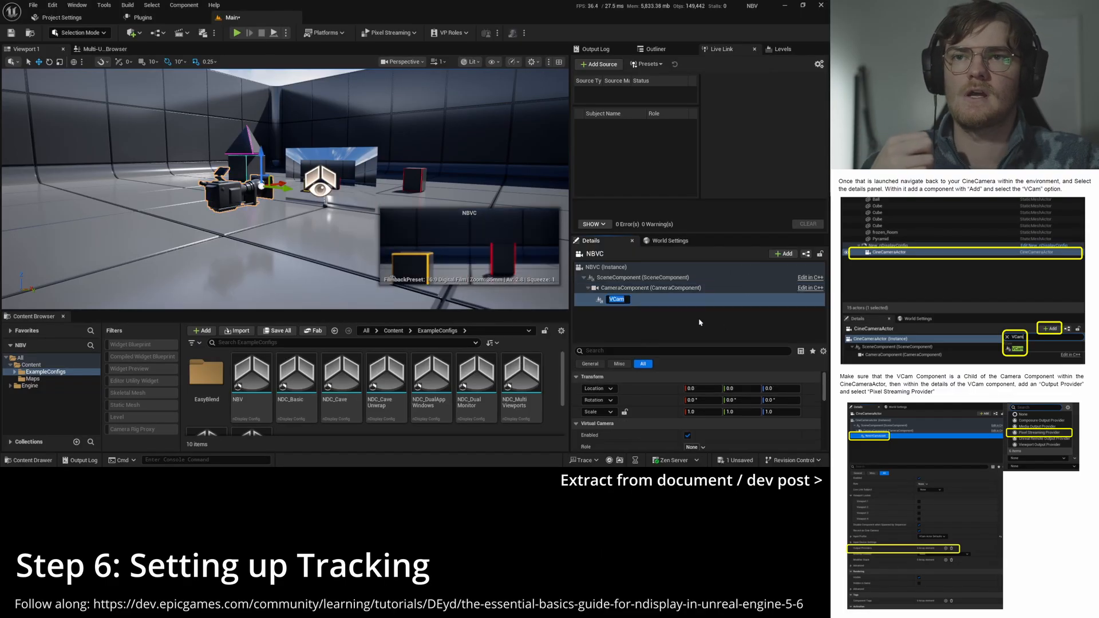
key("Return")
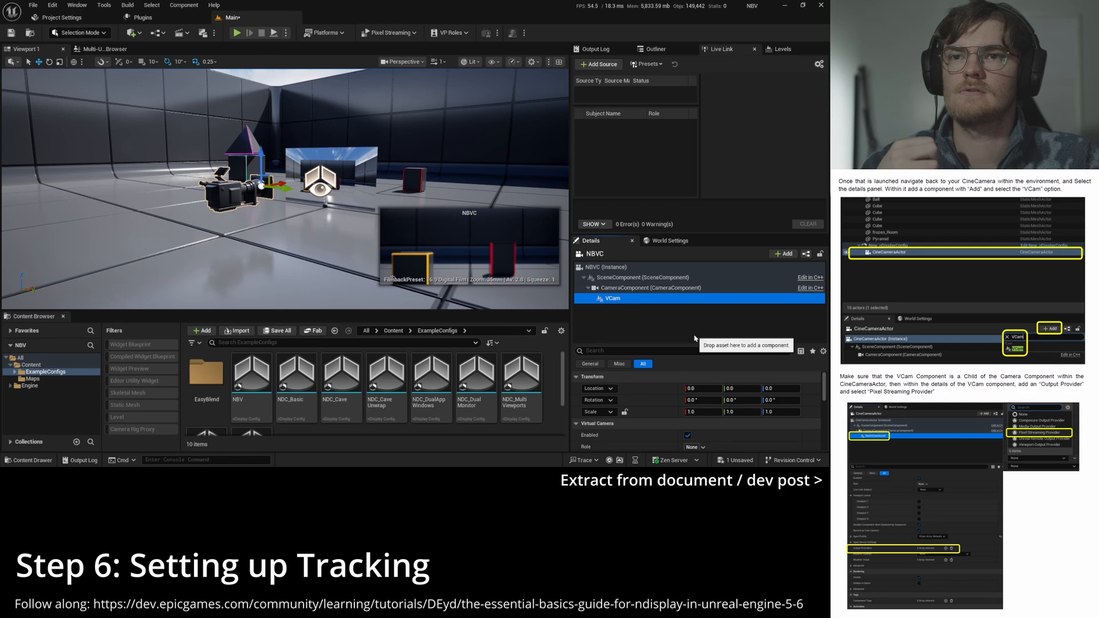
Step: Add an output provider to the VCam component and set it to Pixel Streaming Provider
scroll(665, 421, "down", 3)
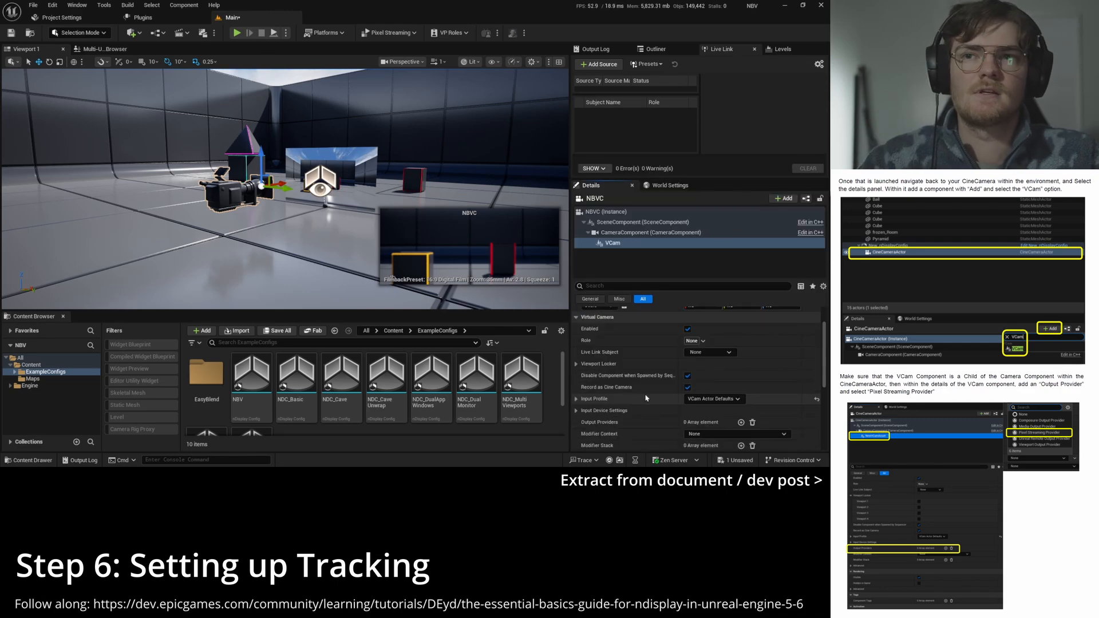
scroll(606, 378, "down", 2)
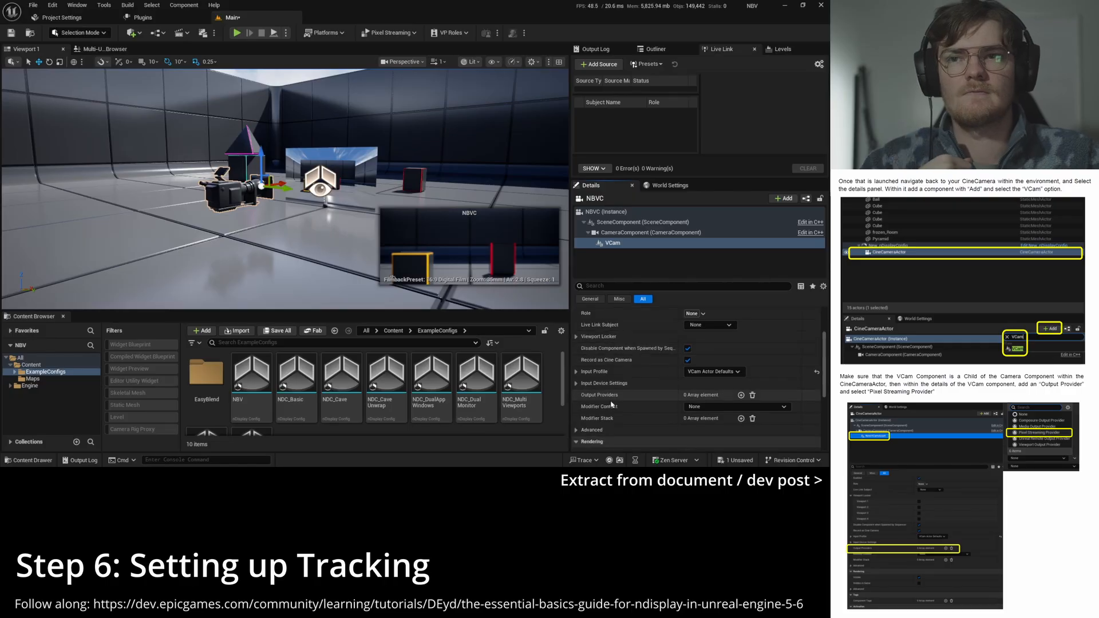
left_click(741, 395)
left_click(748, 408)
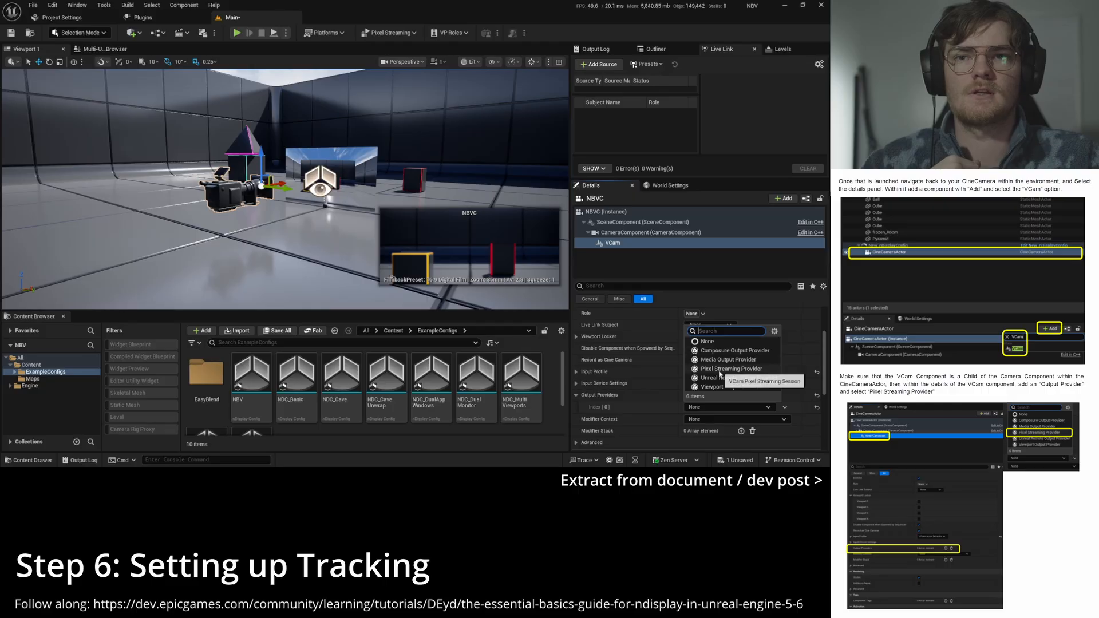
left_click(735, 368)
Step: Activate the VCam's Pixel Streaming Provider and check its ARKit tracking and Live Link subject options
left_click(584, 407)
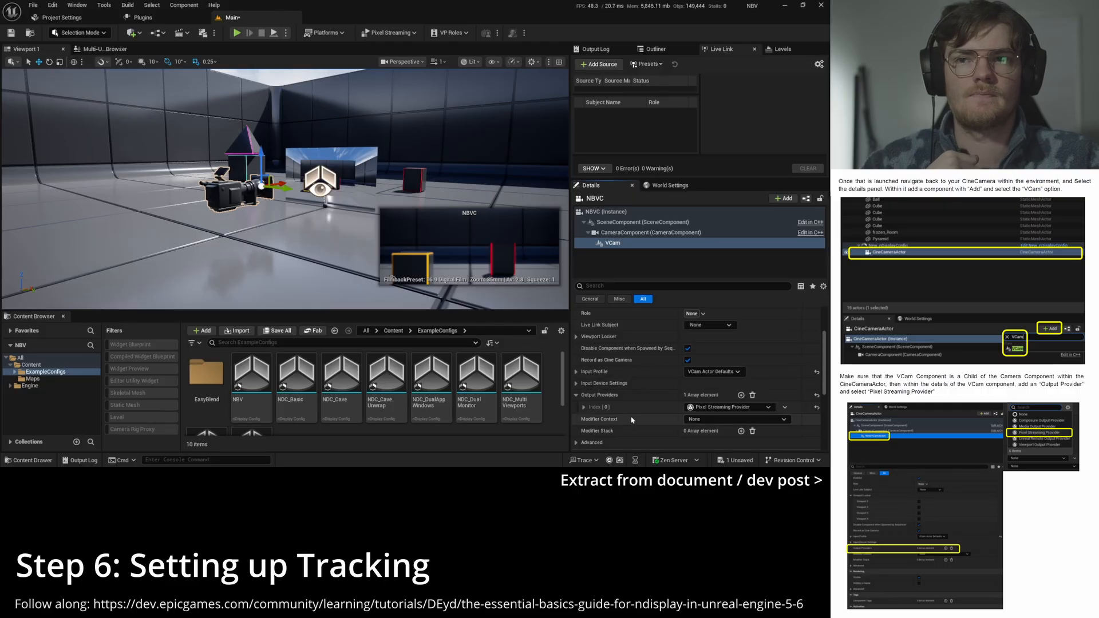
scroll(632, 410, "down", 1)
left_click(688, 392)
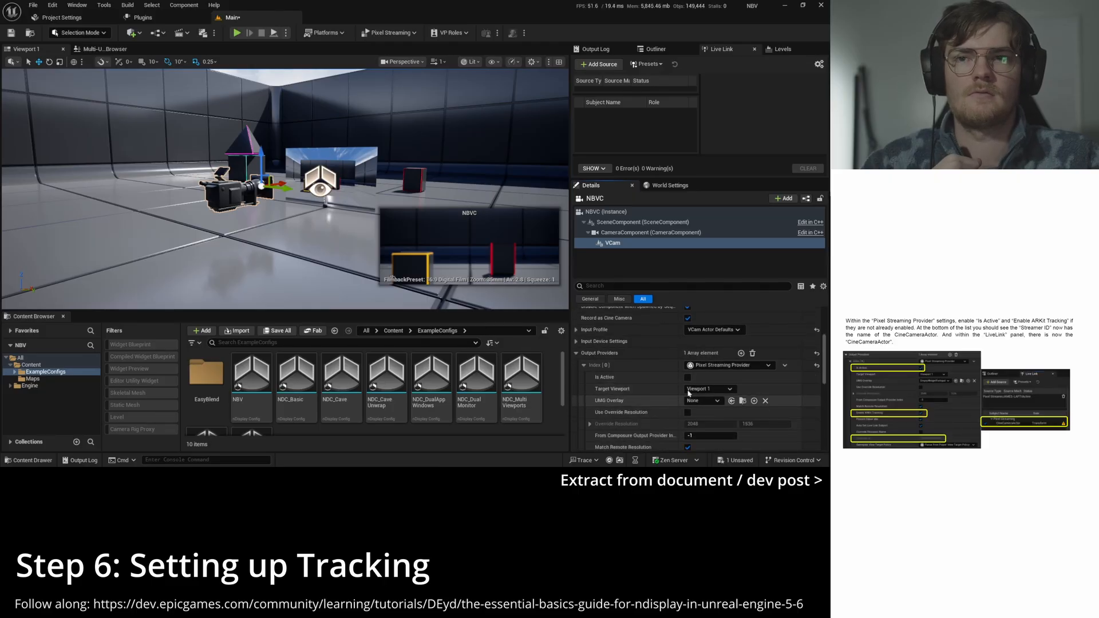
scroll(675, 390, "down", 1)
scroll(661, 395, "down", 2)
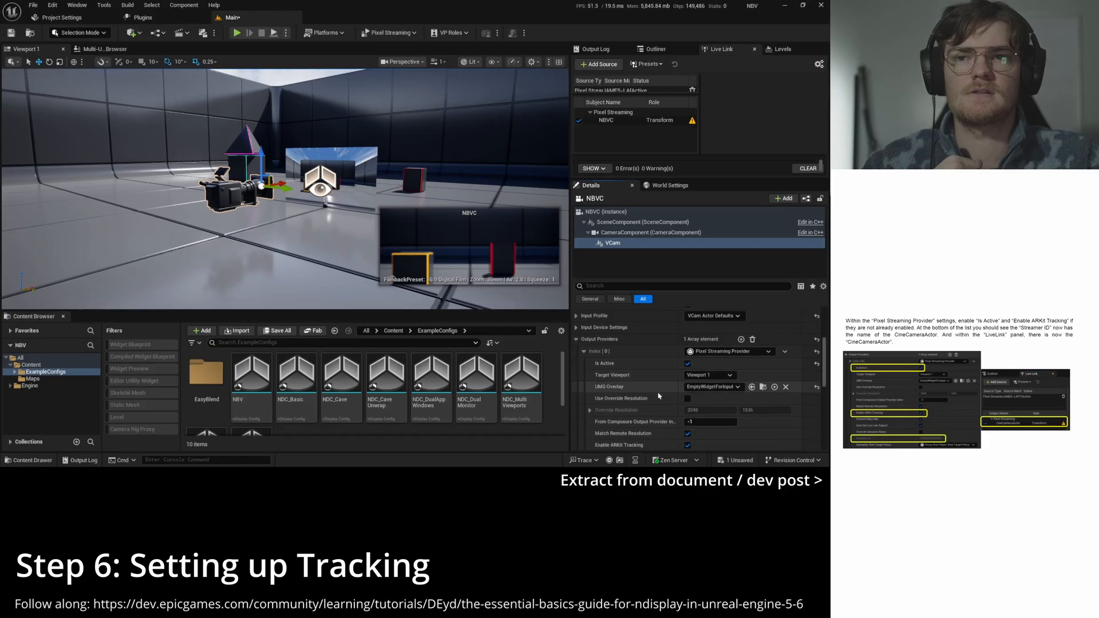
scroll(670, 396, "down", 2)
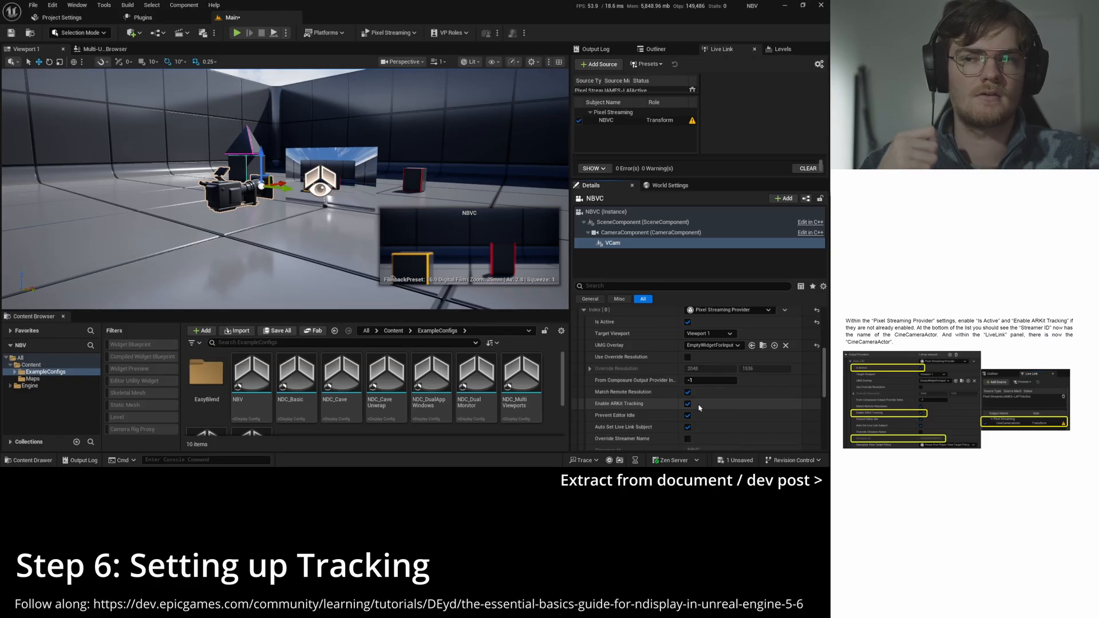
scroll(698, 407, "down", 3)
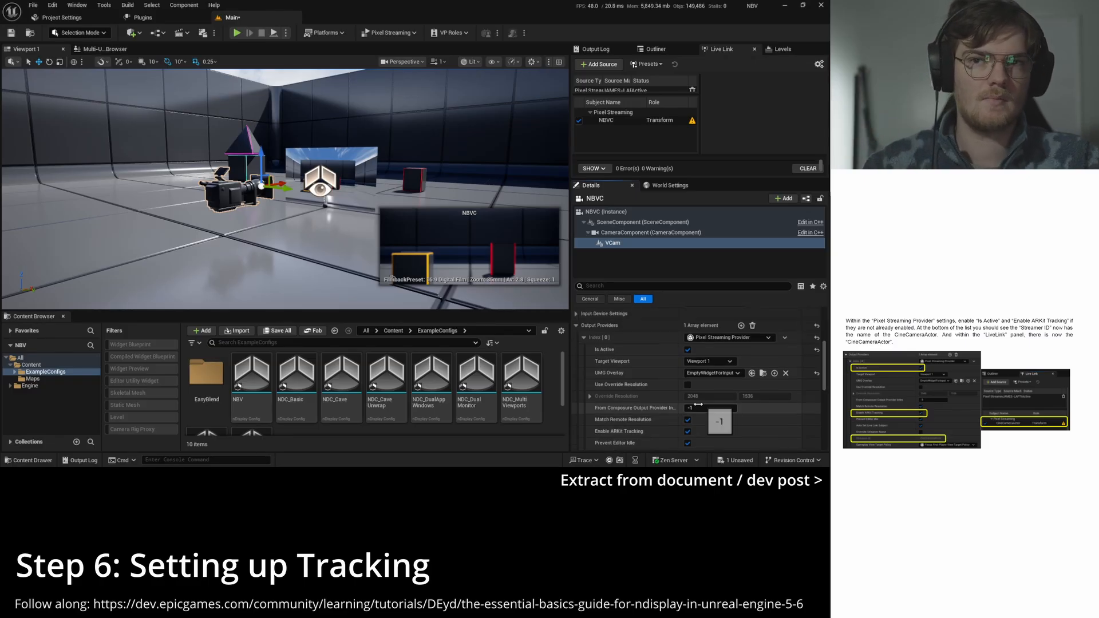
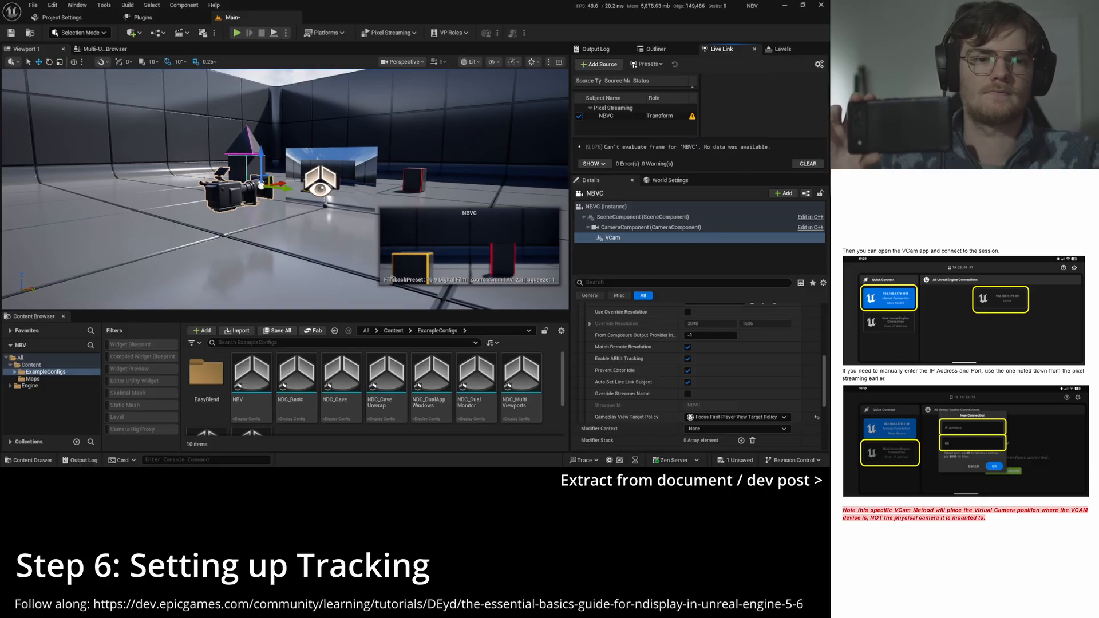
Step: Check the Pixel Streaming signalling server's access URLs for connecting the VCam device
left_click(391, 33)
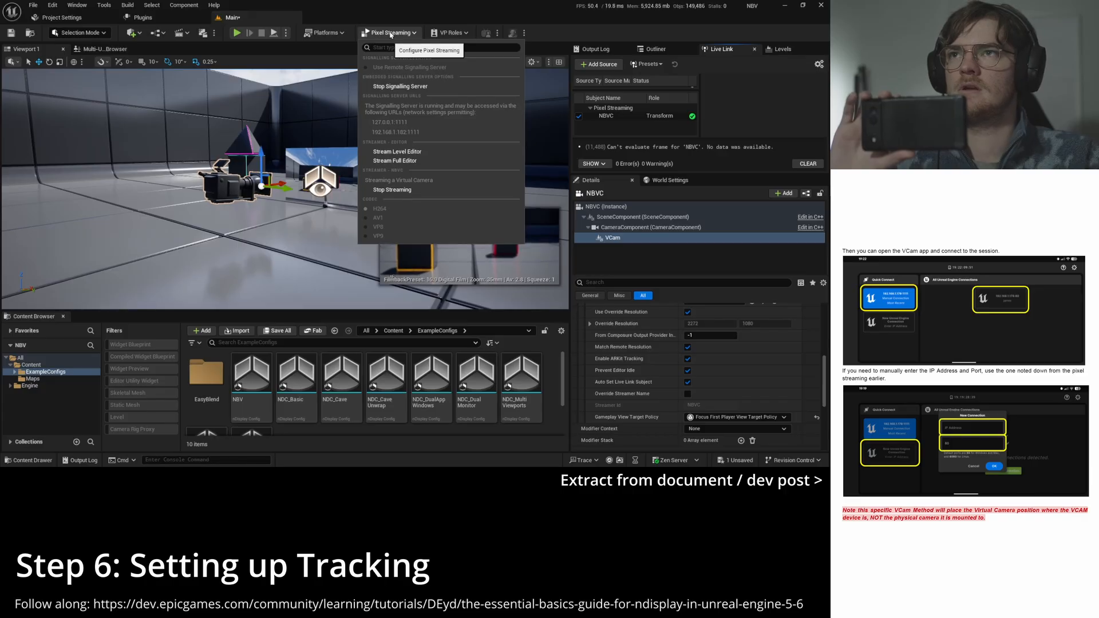
left_click(391, 33)
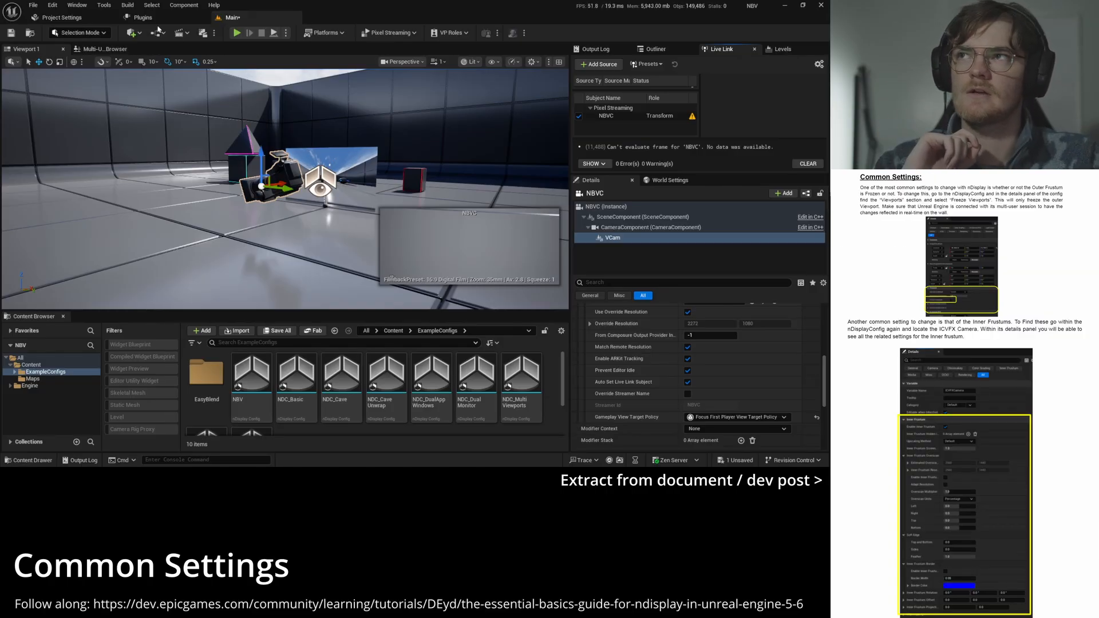
Step: Save the level and open the NBV nDisplay config at its Freeze Viewports setting
left_click(12, 34)
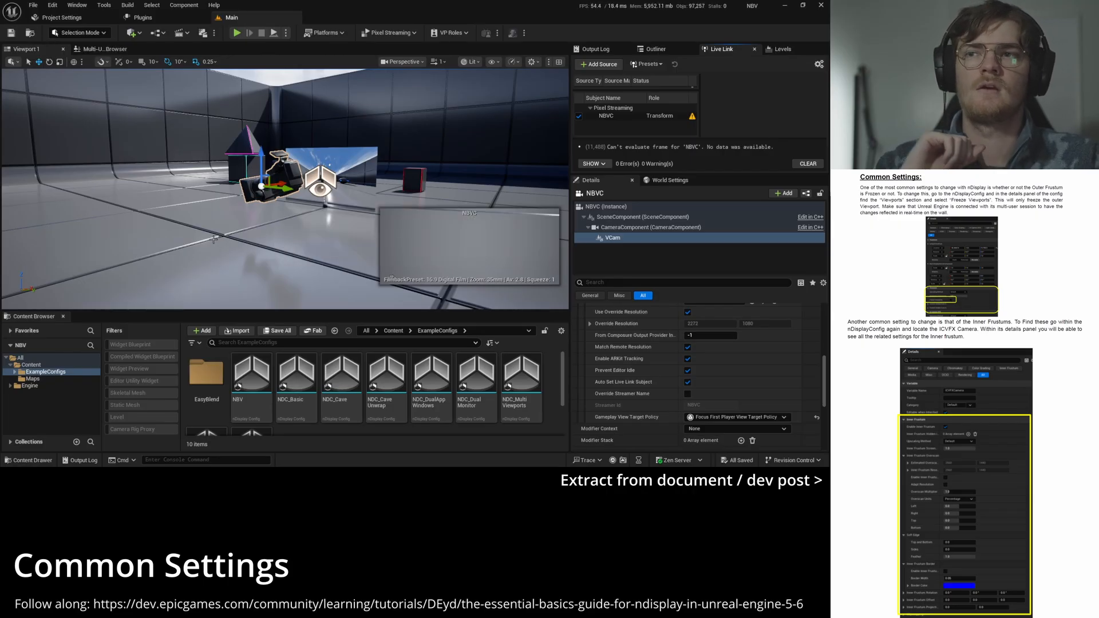
double_click(262, 400)
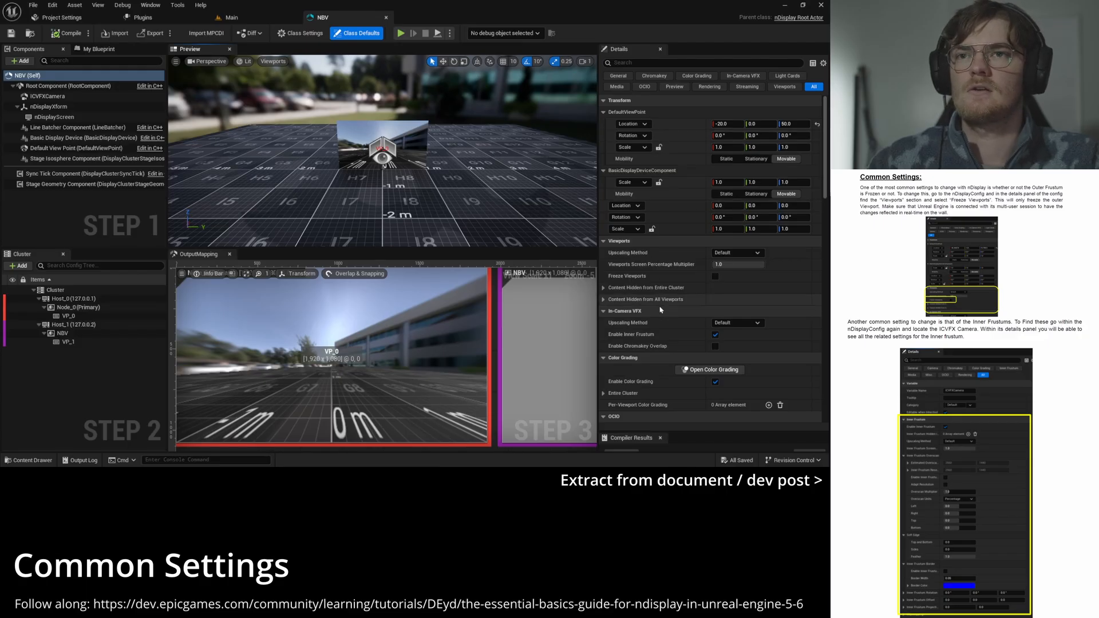
left_click(716, 277)
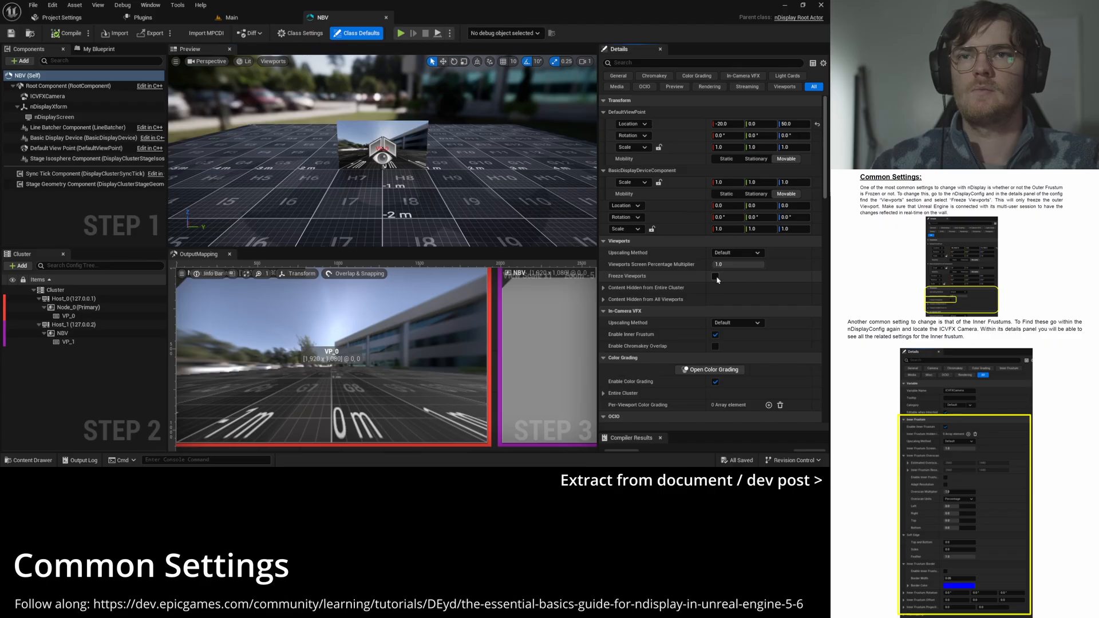
left_click(362, 178)
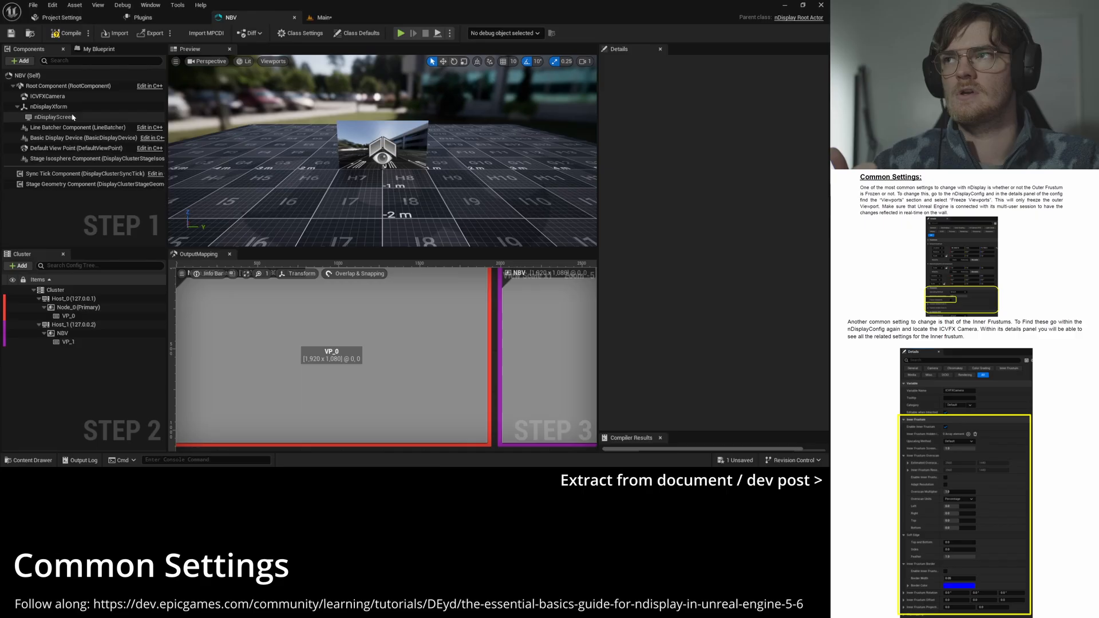
Step: Examine the ICVFXCamera component's inner frustum settings, including overscan and soft edge, and its camera and colour options
left_click(47, 96)
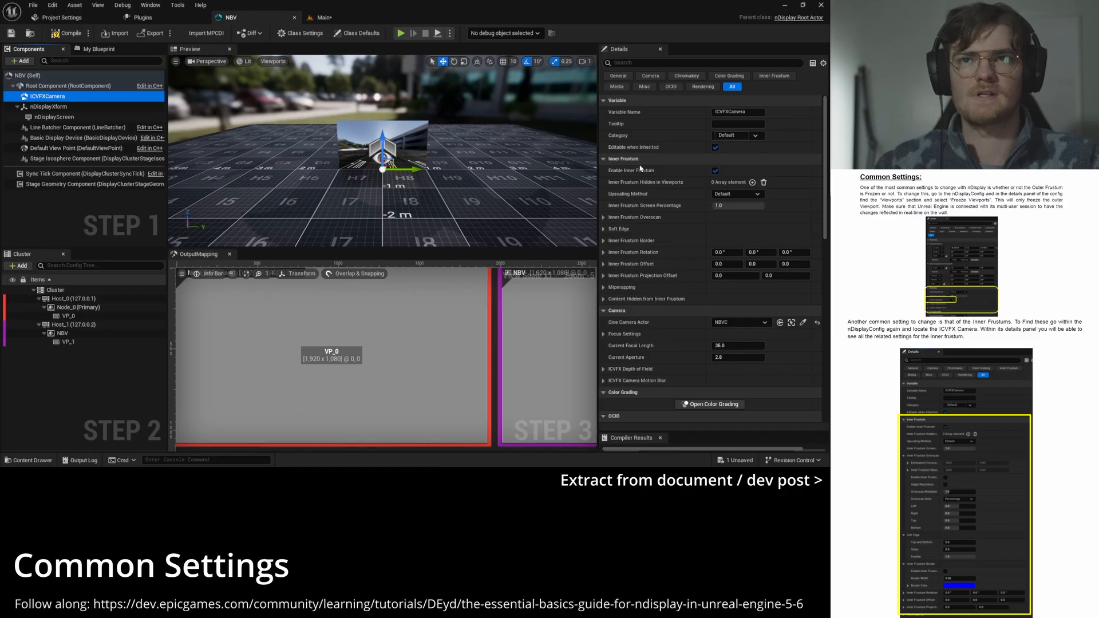
left_click(604, 229)
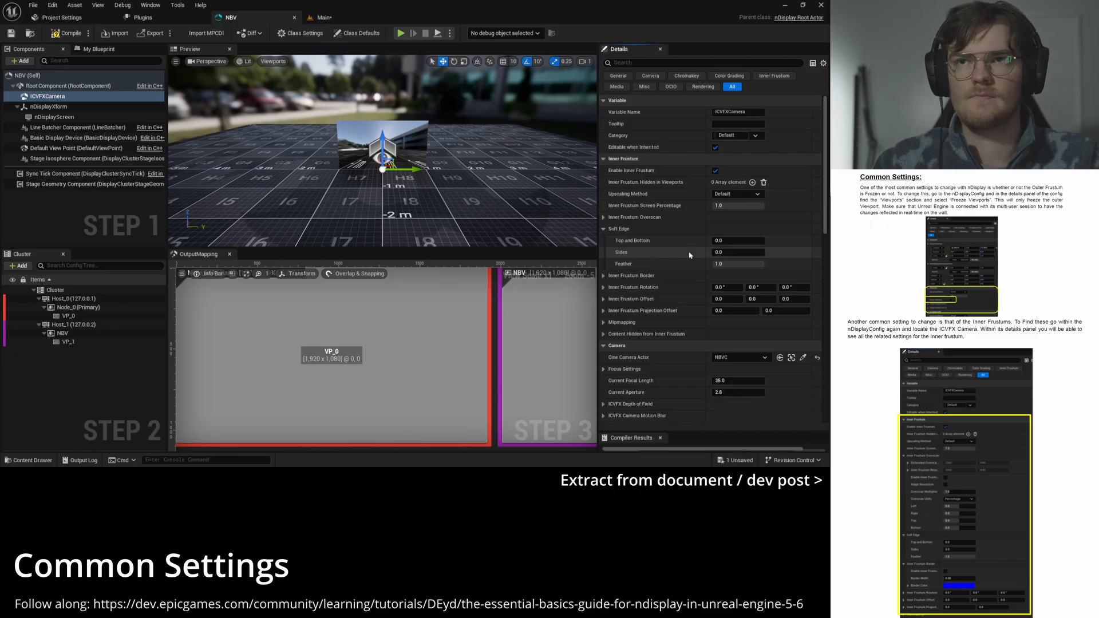
left_click(603, 218)
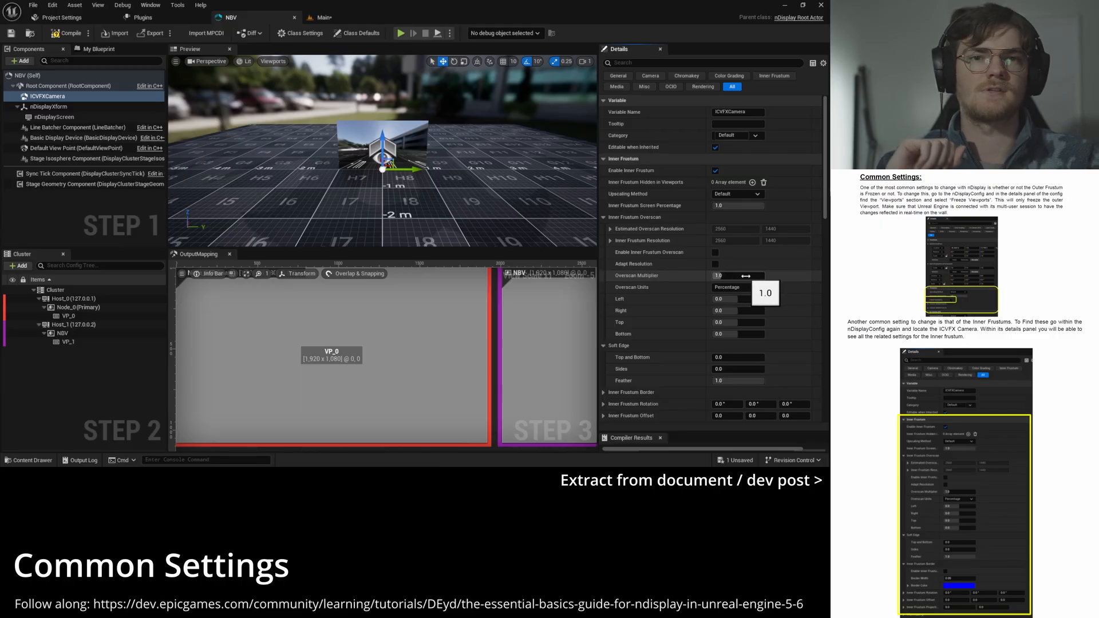
left_click(604, 217)
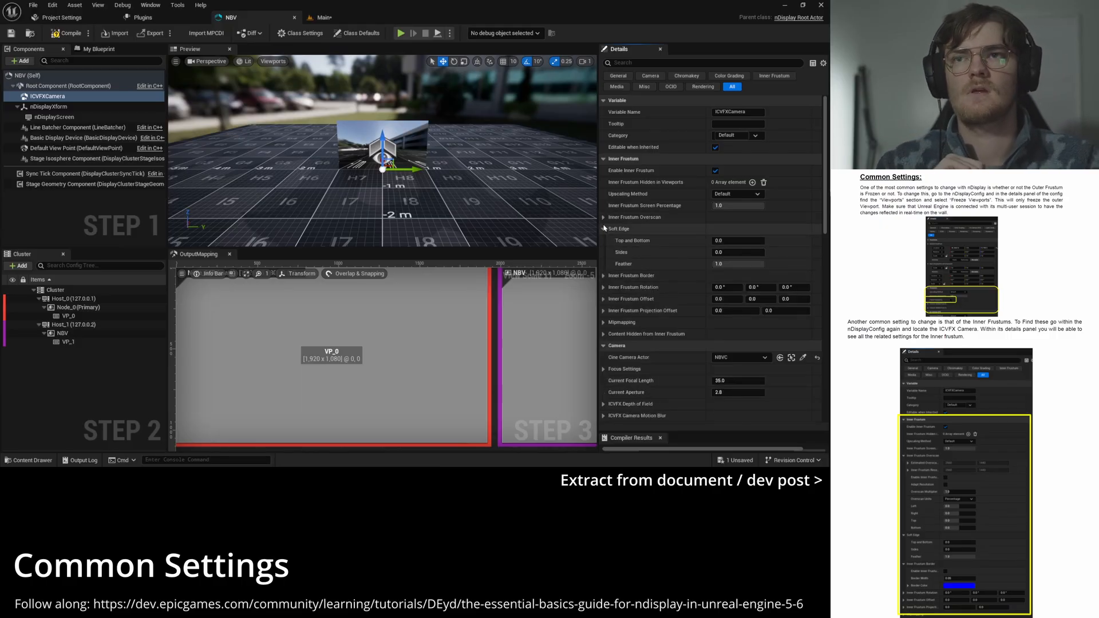
left_click(604, 229)
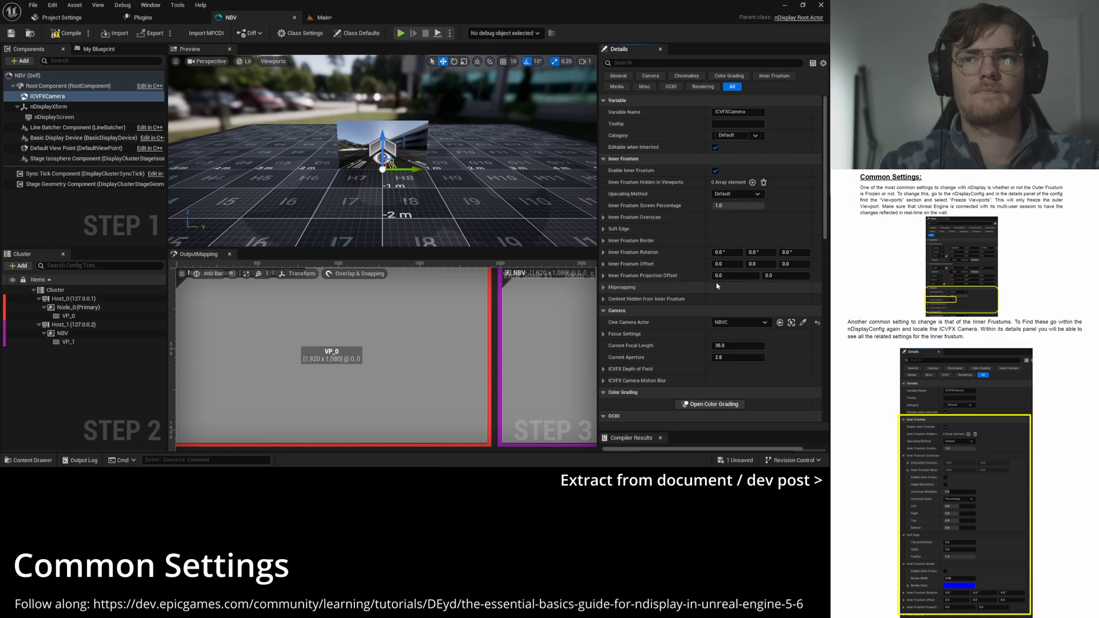
scroll(685, 385, "down", 1)
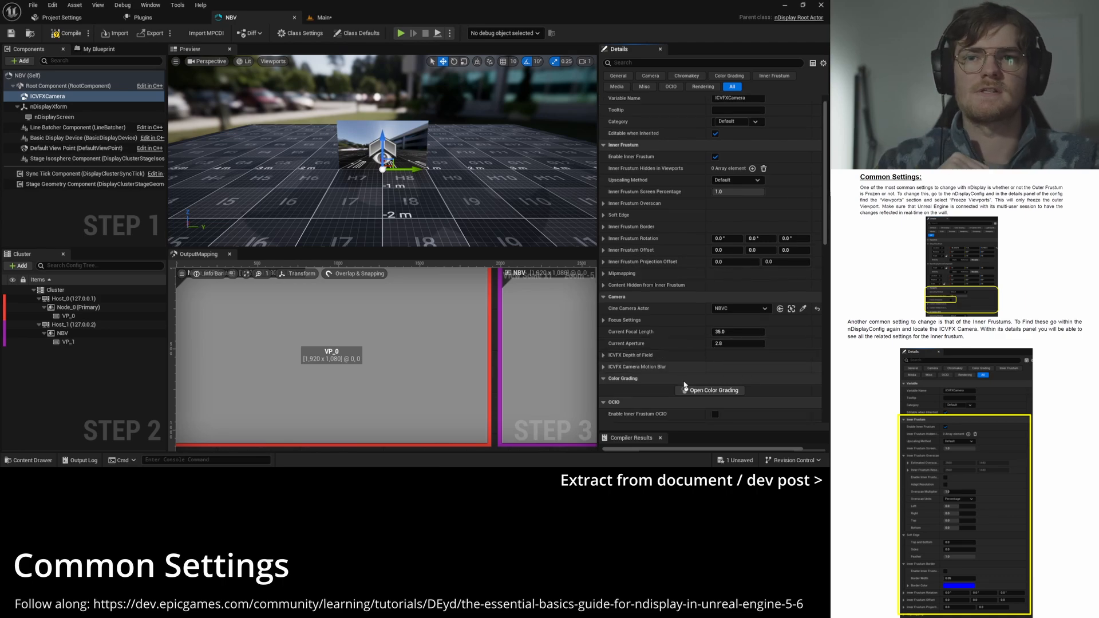
scroll(716, 366, "down", 3)
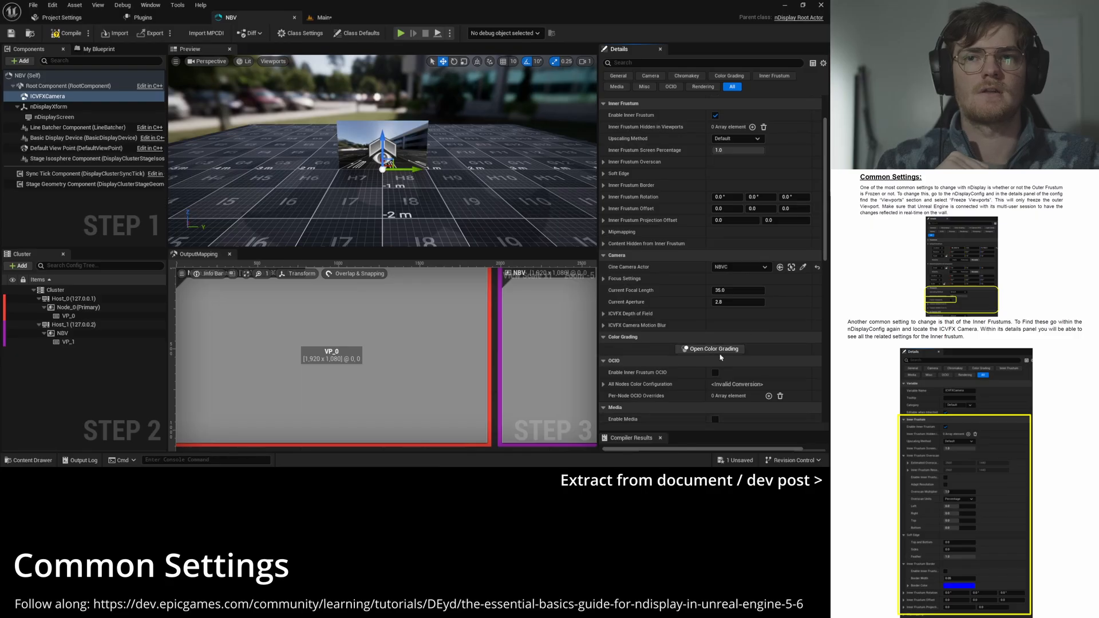
scroll(653, 322, "up", 4)
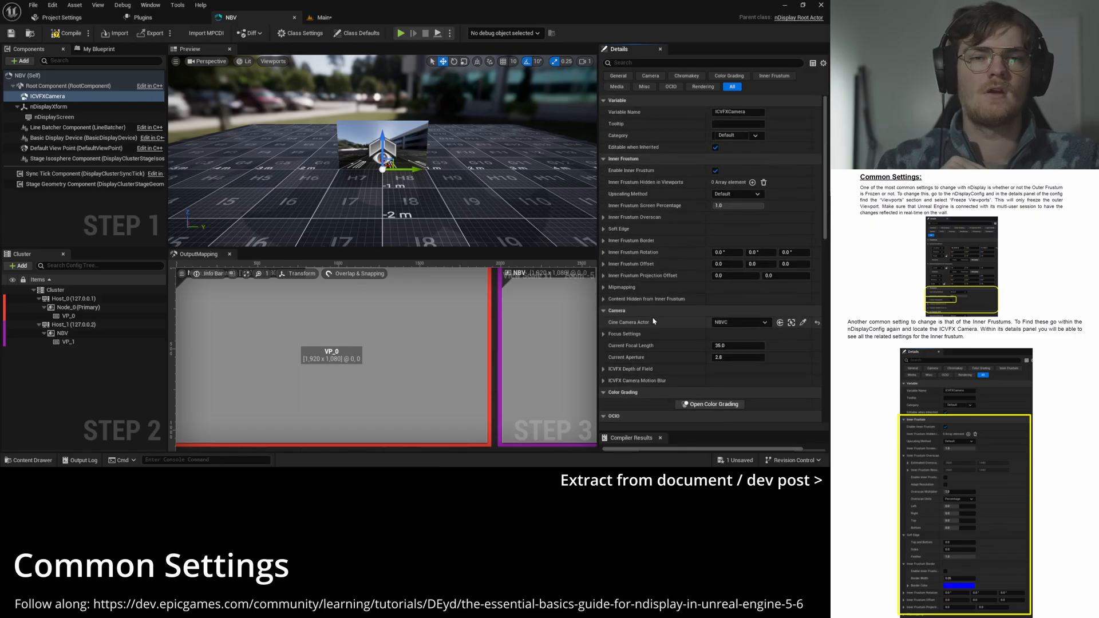